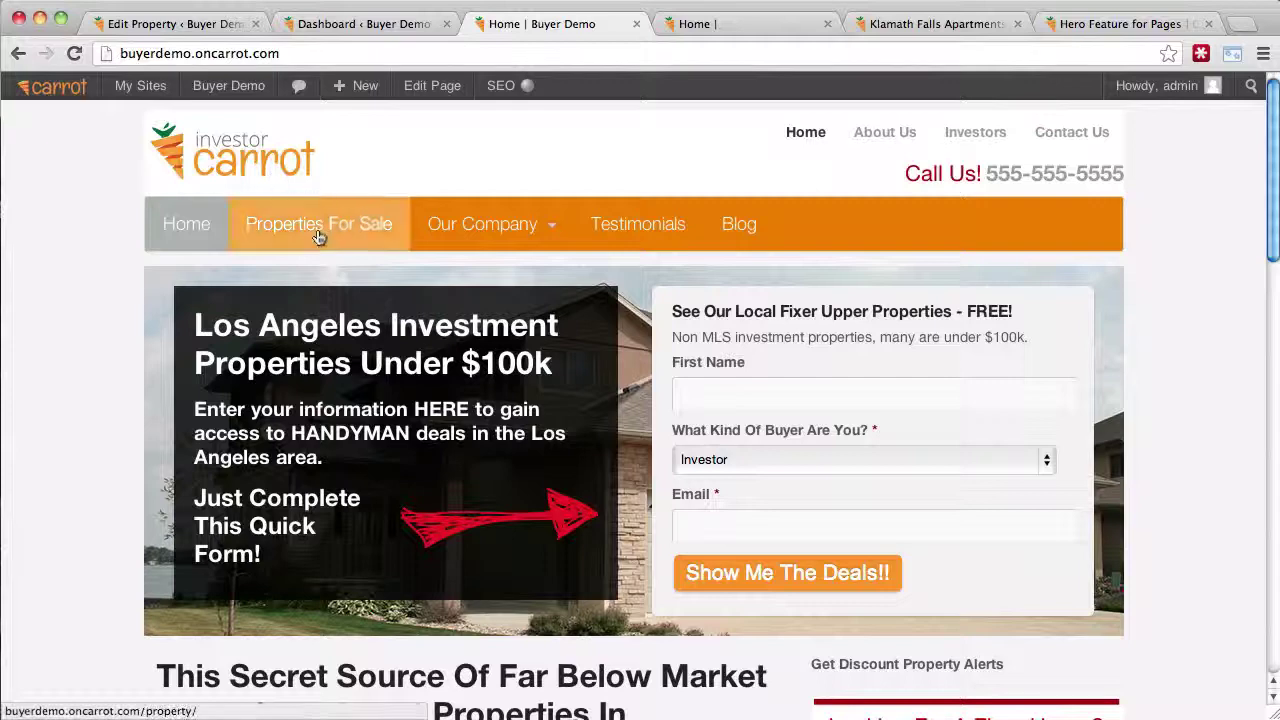
View the hero area of the branding demo site's home page, and return to the Buyer Demo home page
click(714, 30)
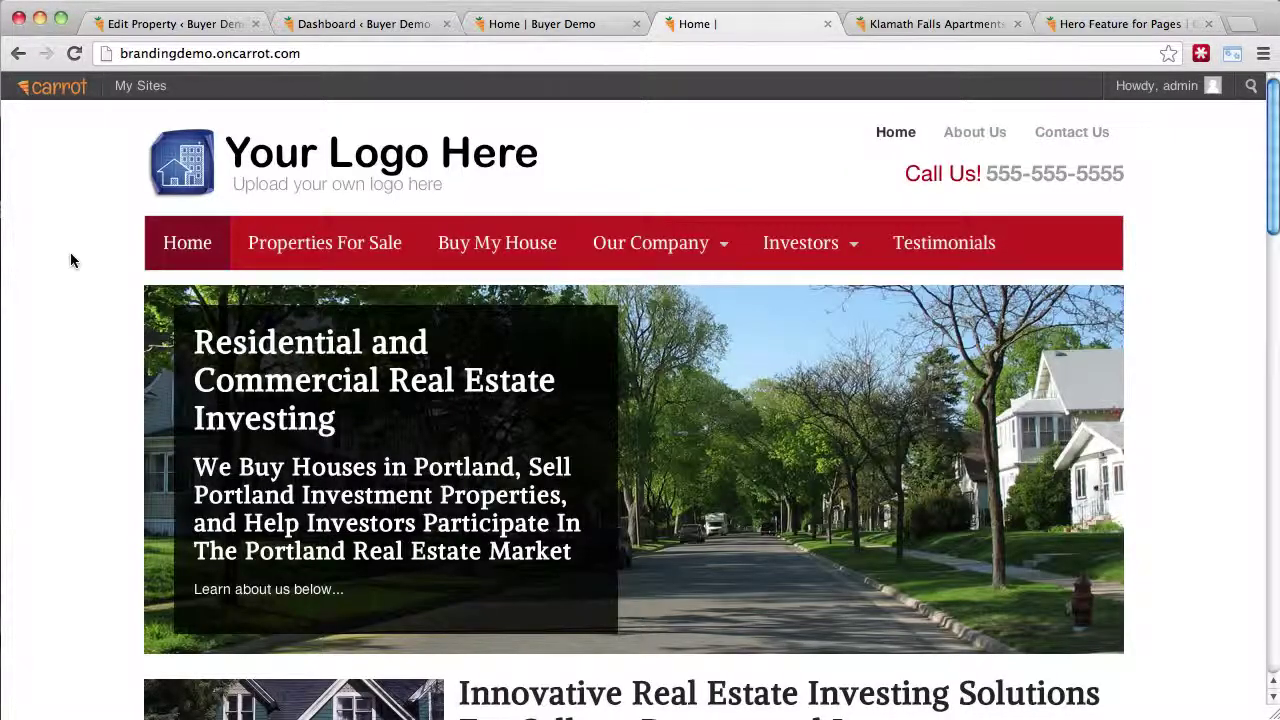
scroll(79, 282, down, 1)
scroll(79, 282, up, 1)
click(525, 22)
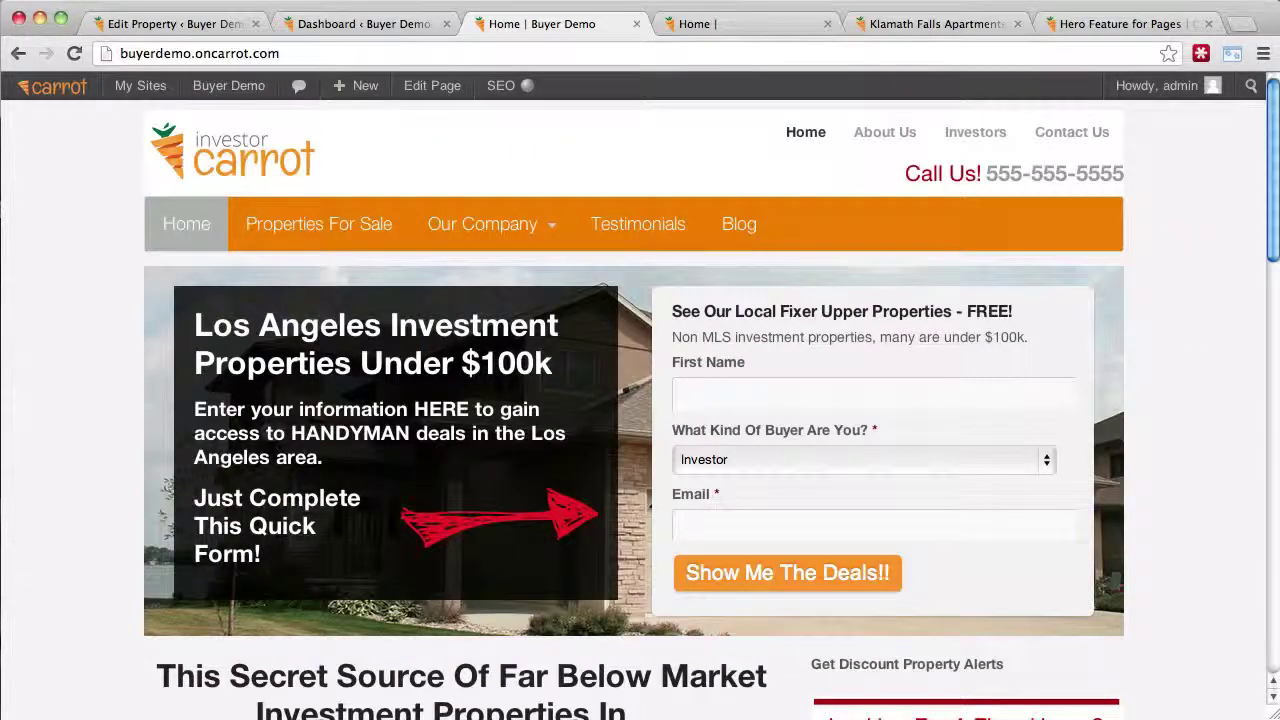
Examine the hero section's "Los Angeles Investment Properties Under $100k" headline and the heading, description and fields of its opt-in form
drag(665, 316, 905, 340)
click(925, 347)
drag(928, 346, 737, 311)
click(736, 311)
drag(262, 326, 455, 364)
click(205, 358)
click(745, 460)
click(737, 522)
click(737, 523)
click(787, 404)
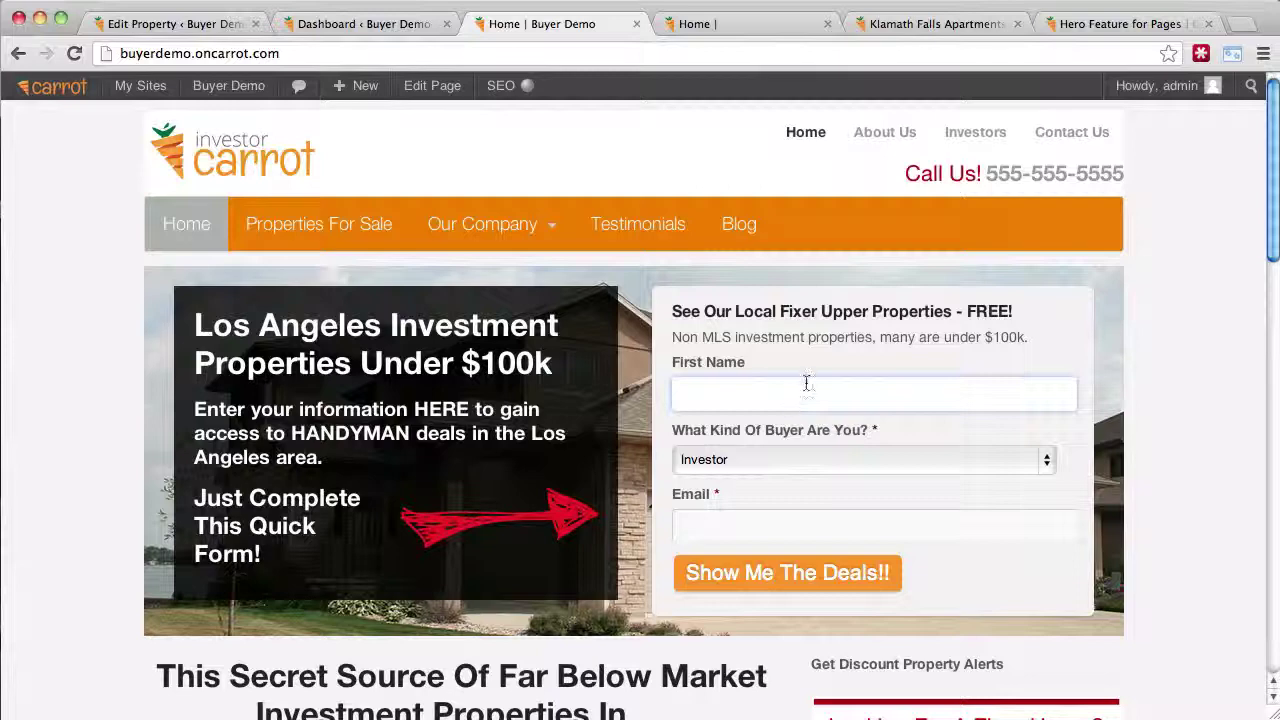
Highlight the whole opt-in form and the adjoining hero text block to examine the two parts that make up the hero section
drag(737, 310, 944, 316)
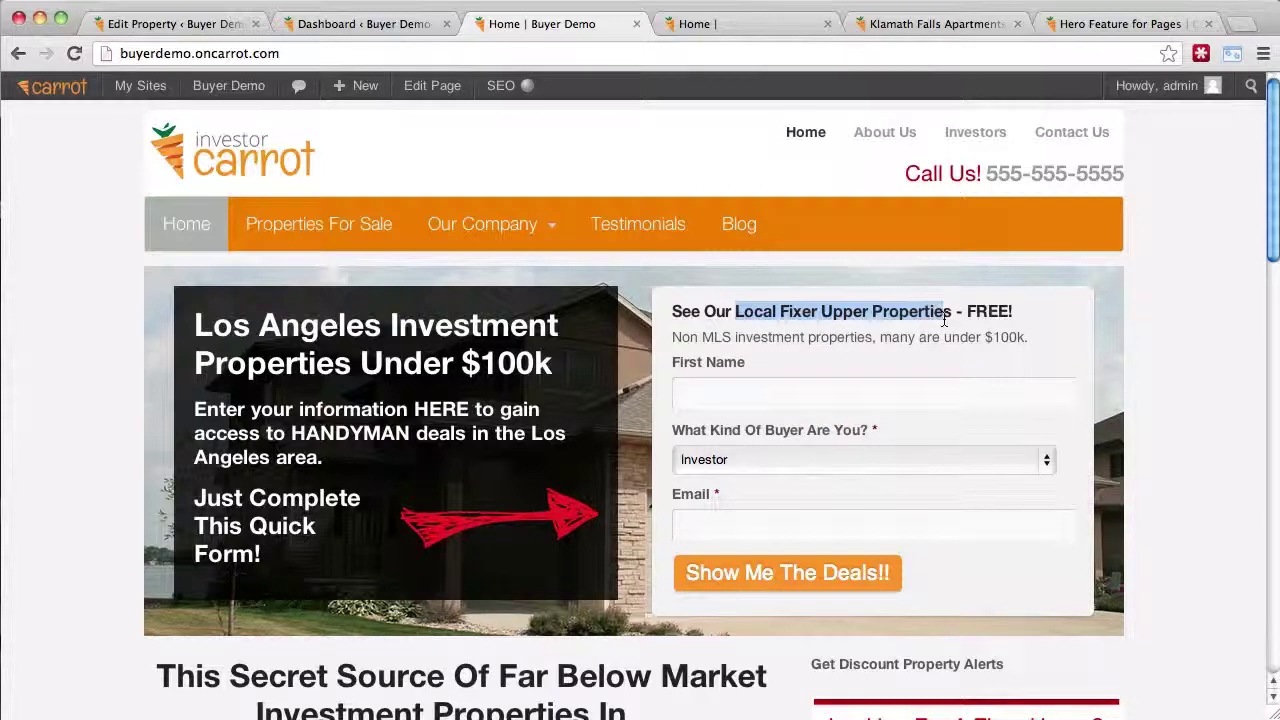
click(944, 318)
click(790, 394)
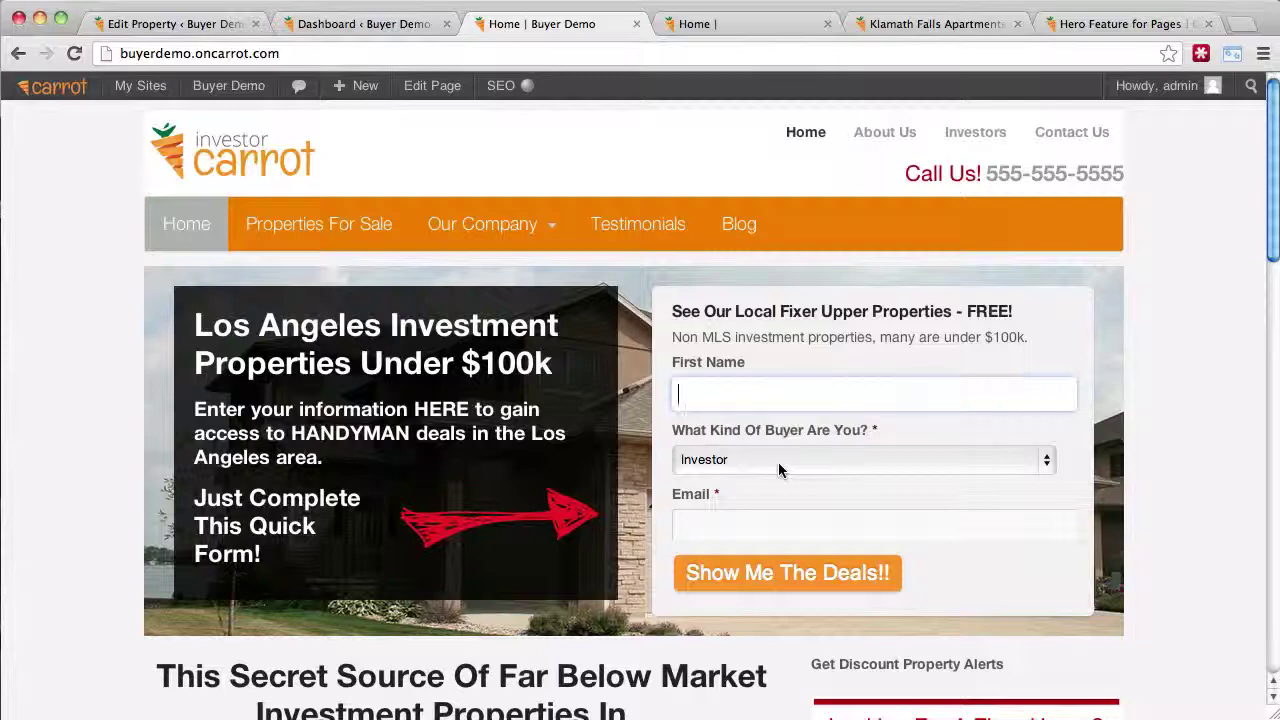
double_click(795, 312)
click(826, 316)
drag(674, 309, 921, 598)
click(322, 430)
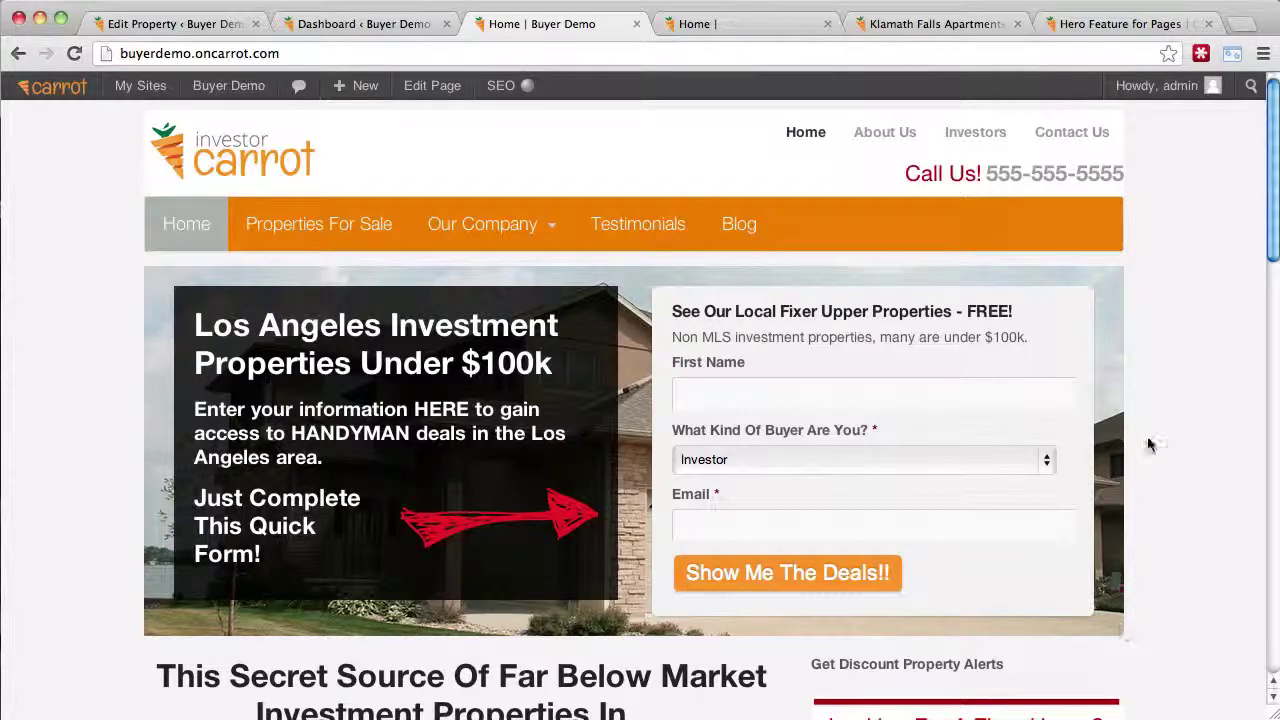
drag(196, 325, 388, 548)
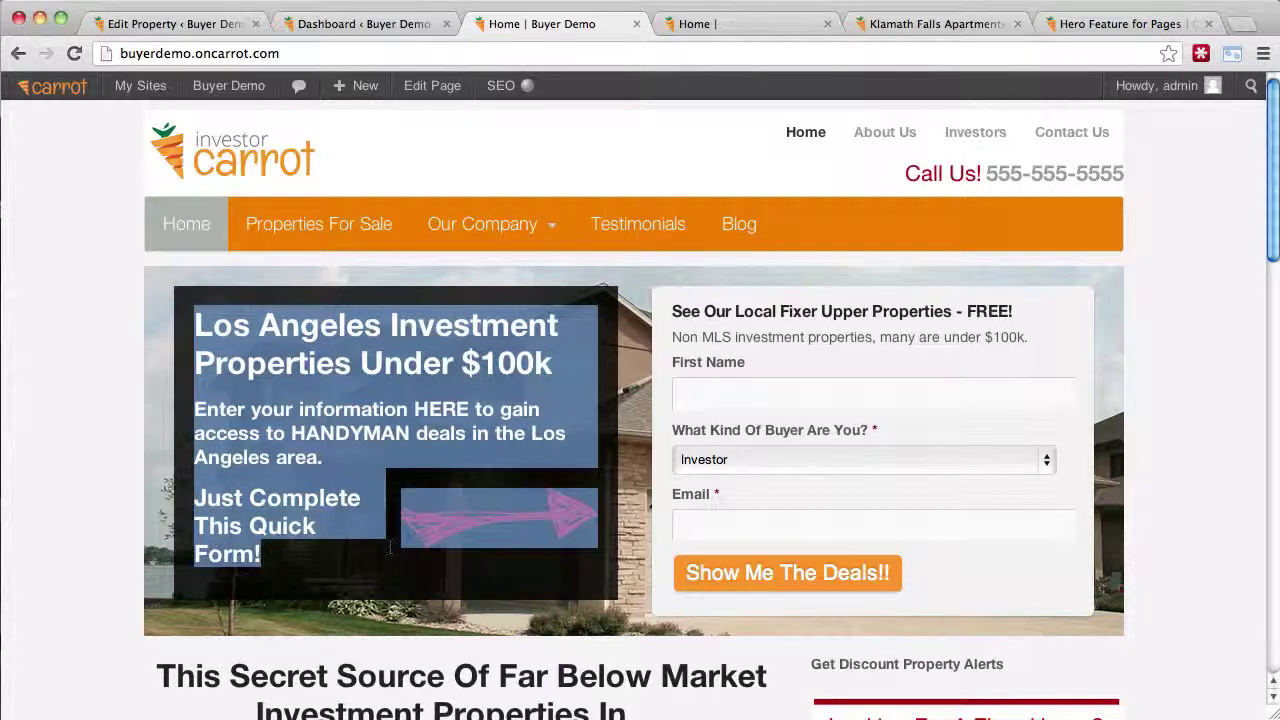
click(388, 548)
drag(190, 325, 310, 556)
click(310, 556)
drag(671, 311, 943, 562)
click(945, 578)
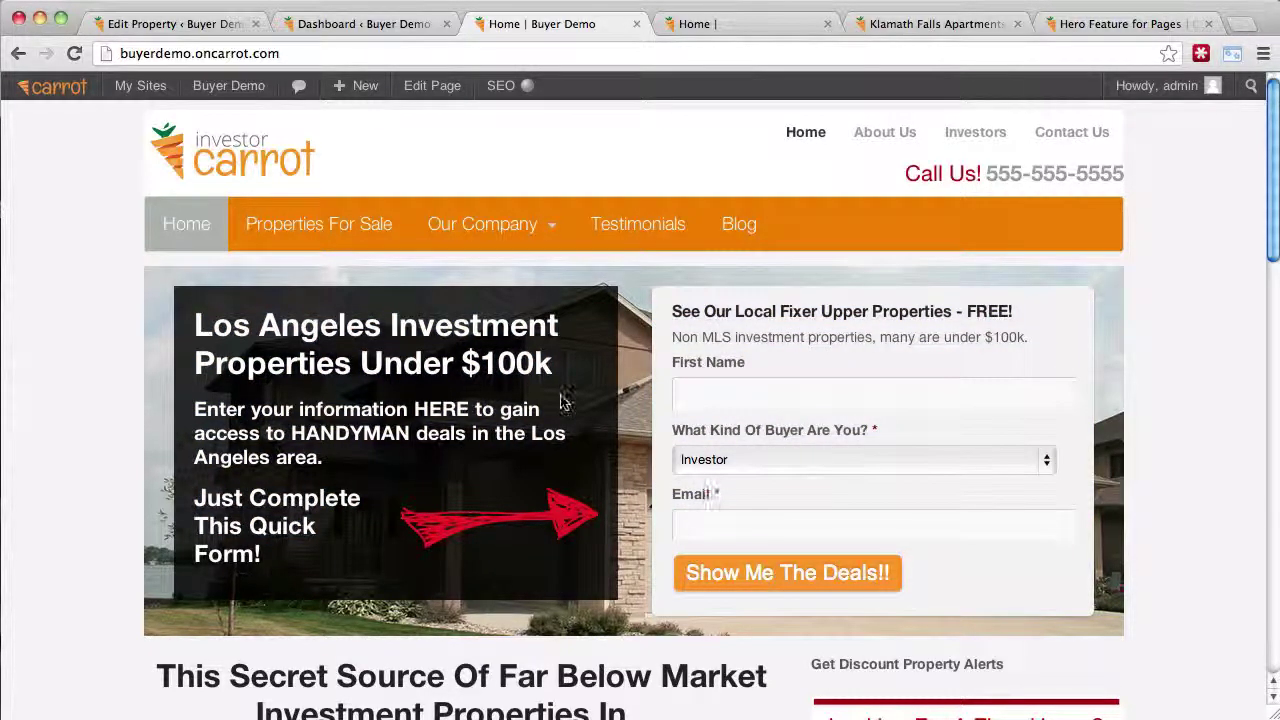
Open the list of all pages in the Buyer Demo site's admin dashboard and look through it
click(369, 30)
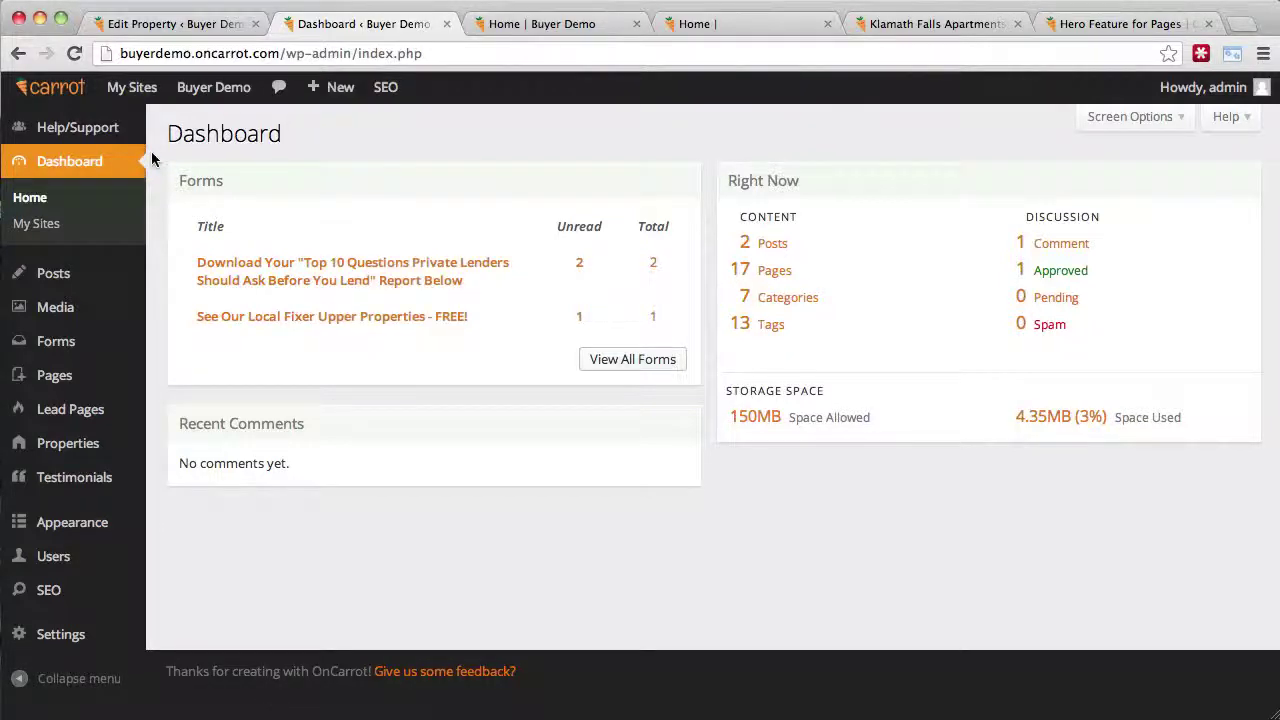
click(515, 28)
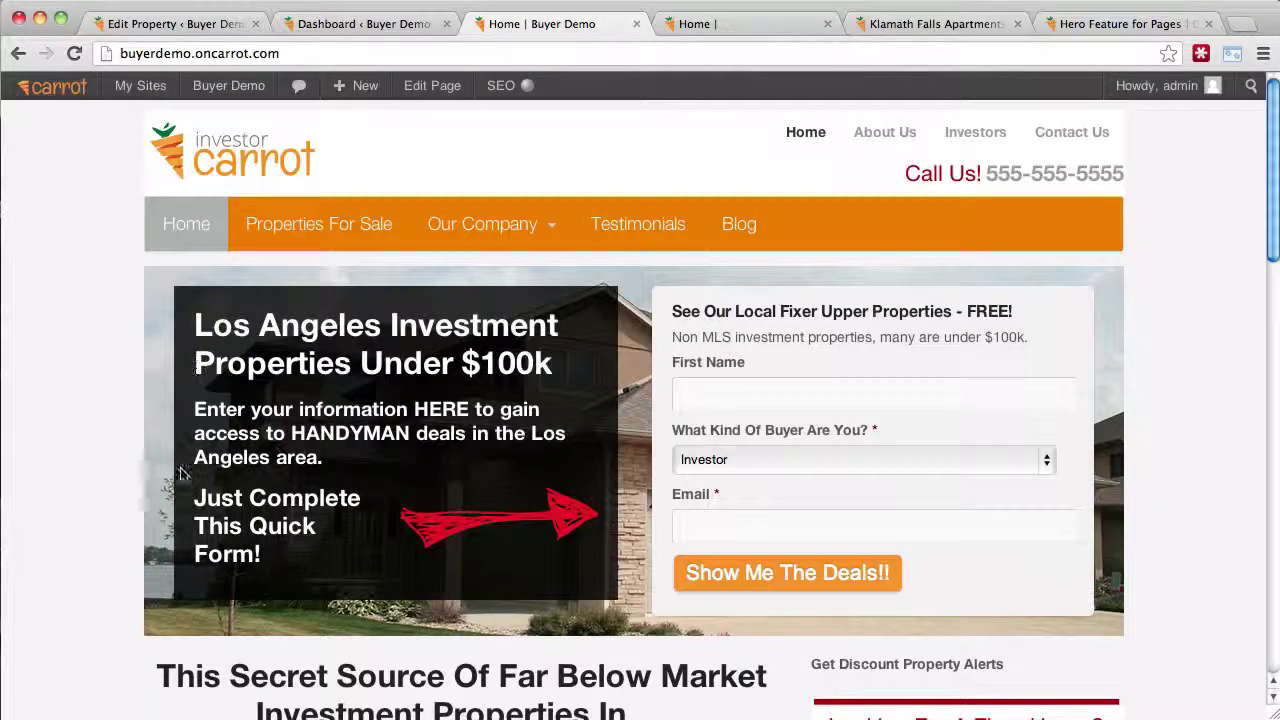
click(395, 25)
mouse_move(57, 385)
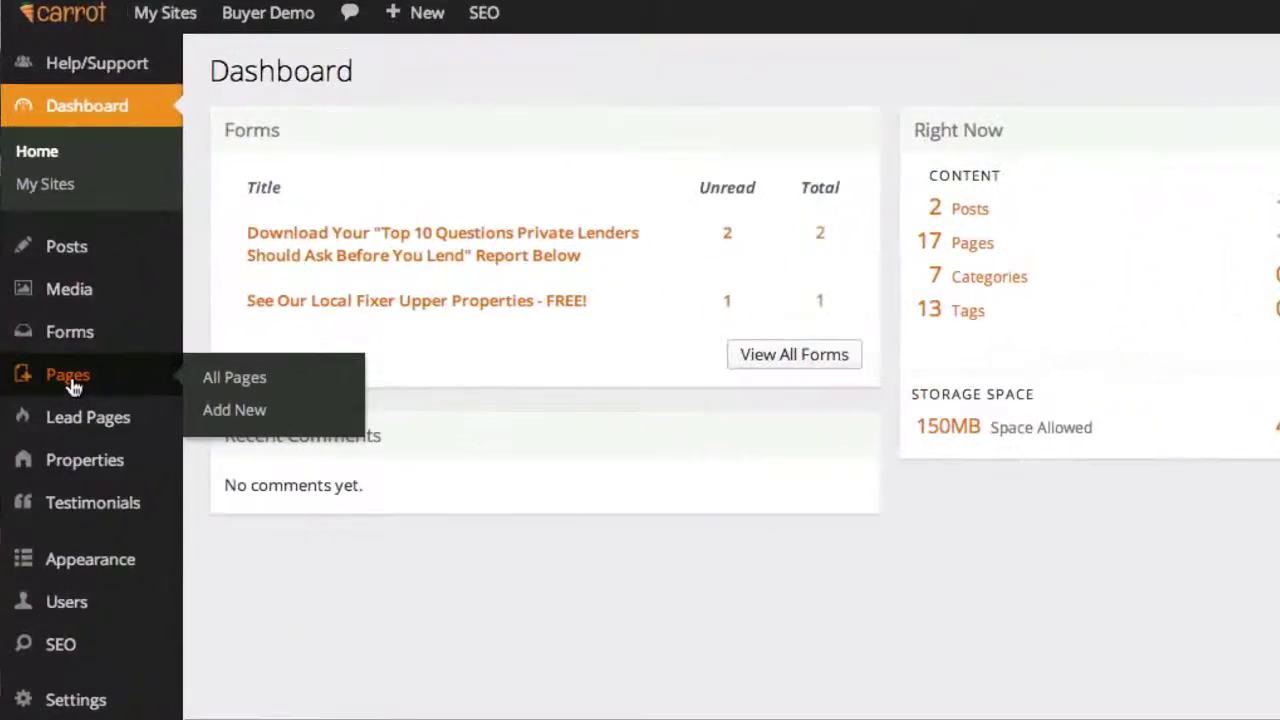
click(70, 380)
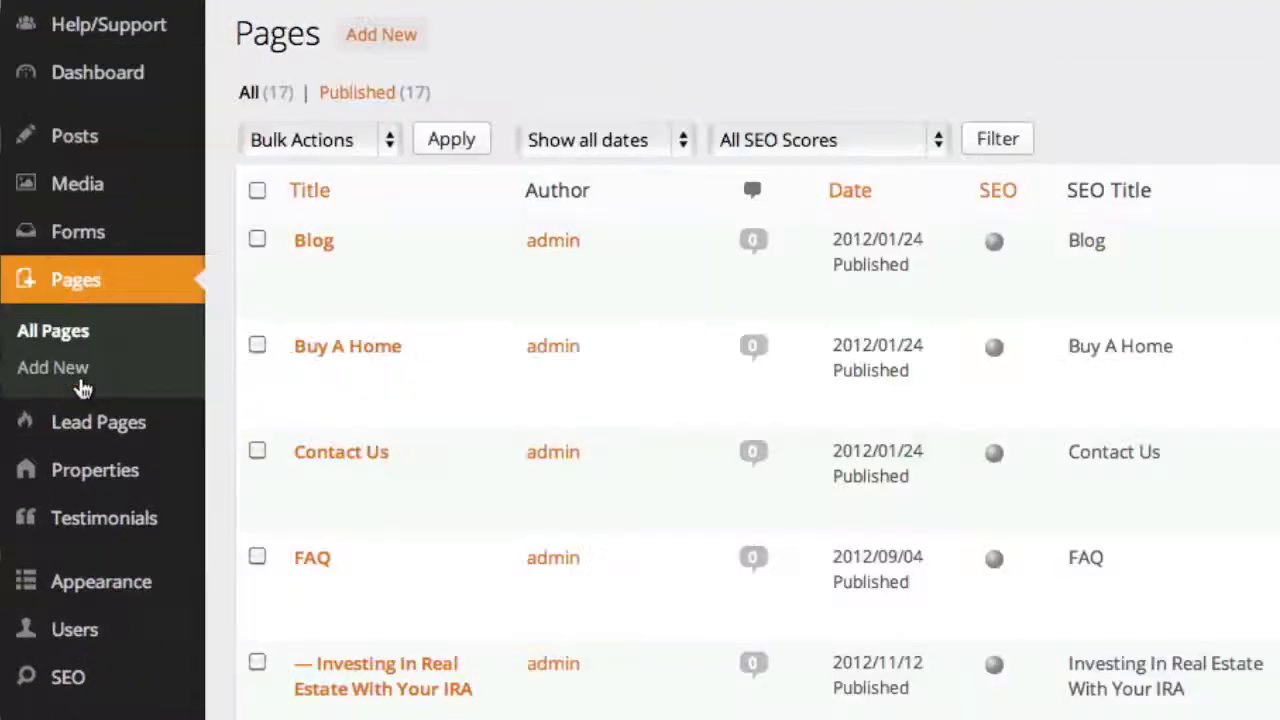
scroll(647, 250, down, 10)
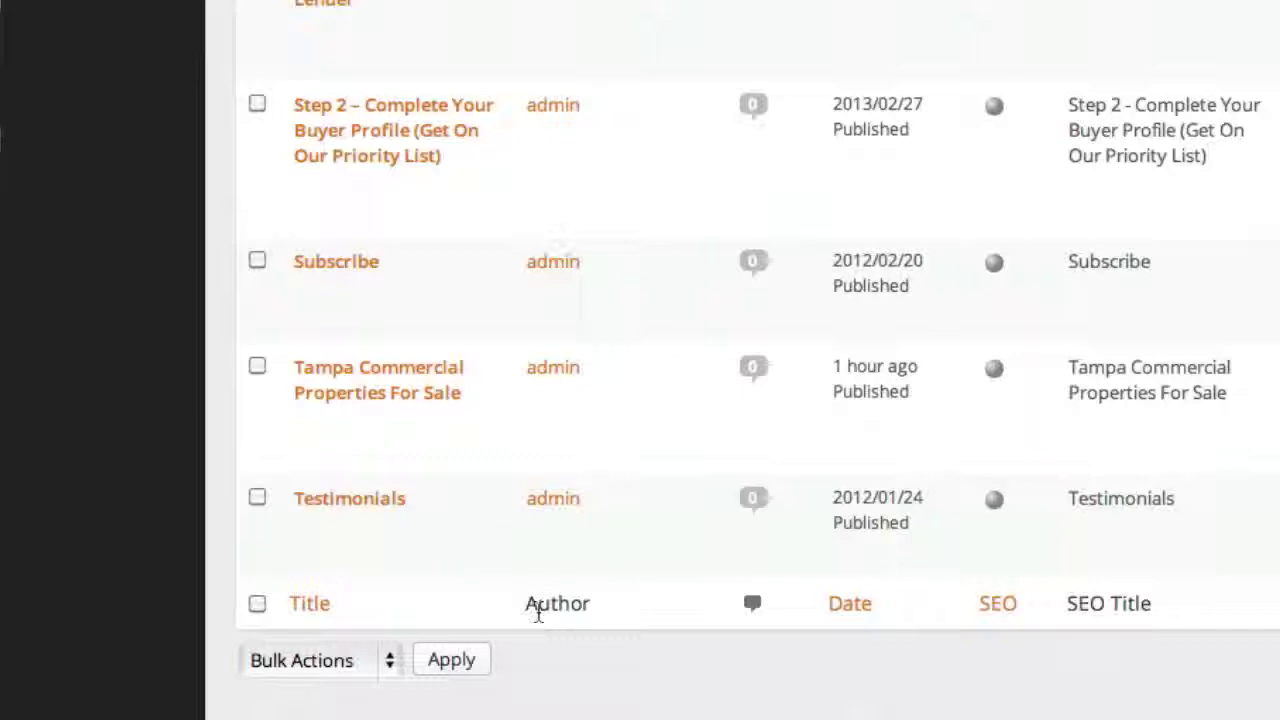
scroll(536, 606, up, 10)
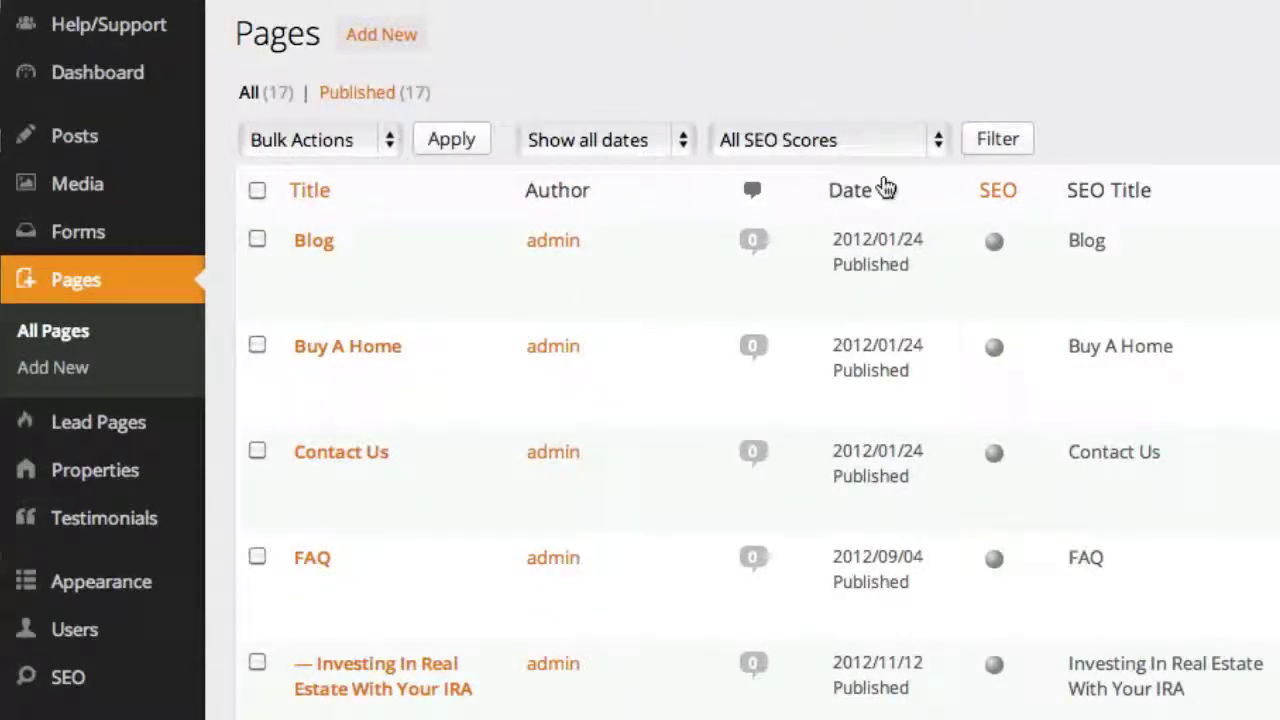
double_click(267, 43)
click(264, 50)
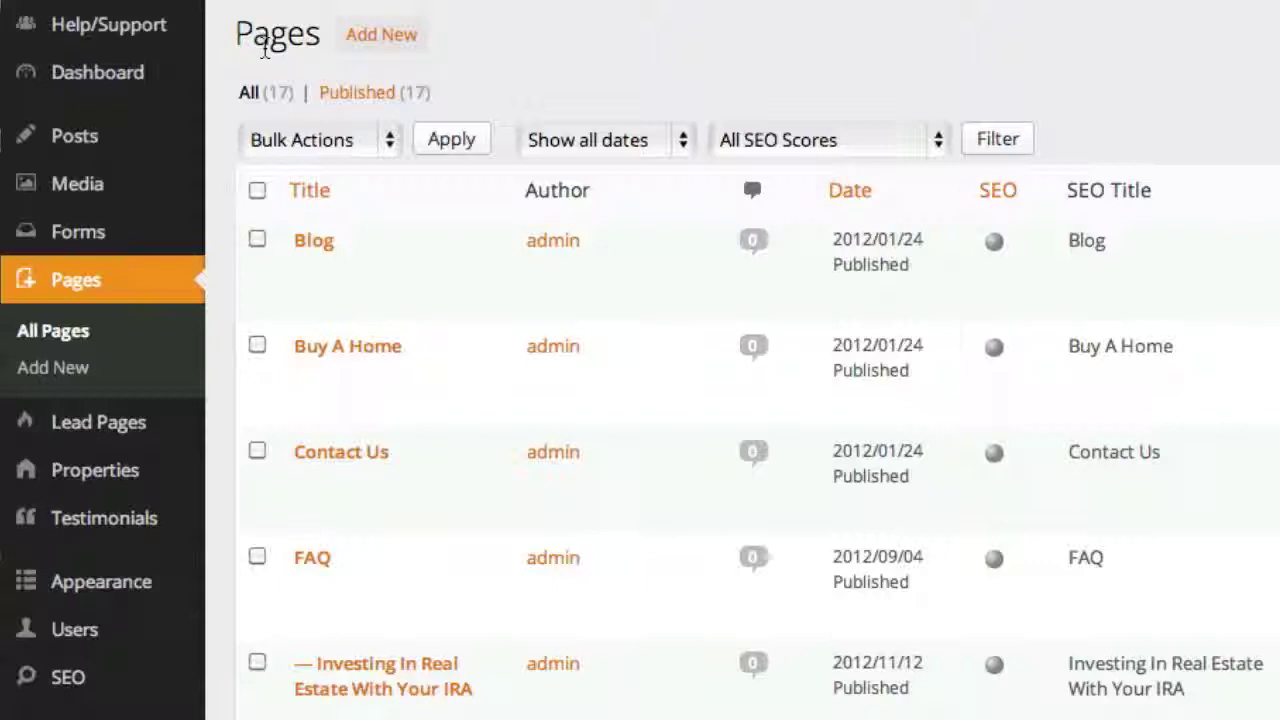
double_click(262, 40)
click(268, 40)
double_click(270, 40)
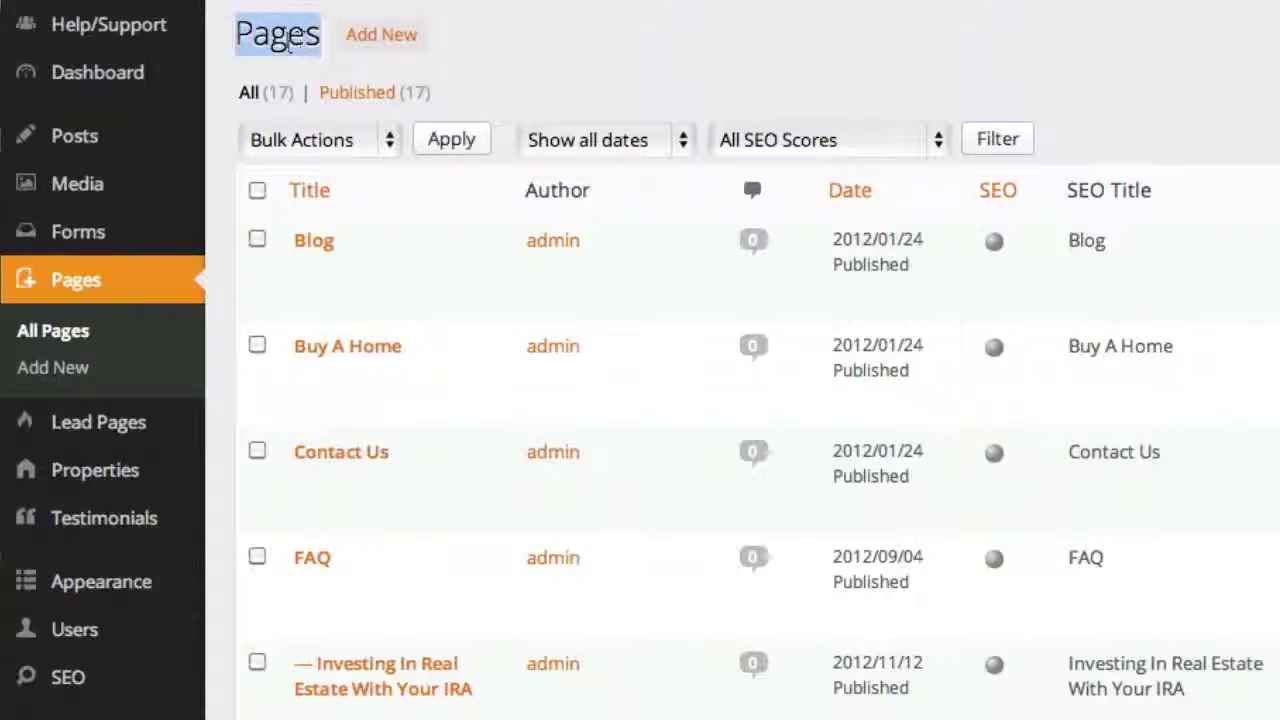
click(266, 40)
mouse_move(253, 36)
mouse_down()
mouse_move(314, 36)
mouse_move(260, 36)
mouse_up()
click(300, 45)
click(262, 40)
click(300, 33)
click(260, 36)
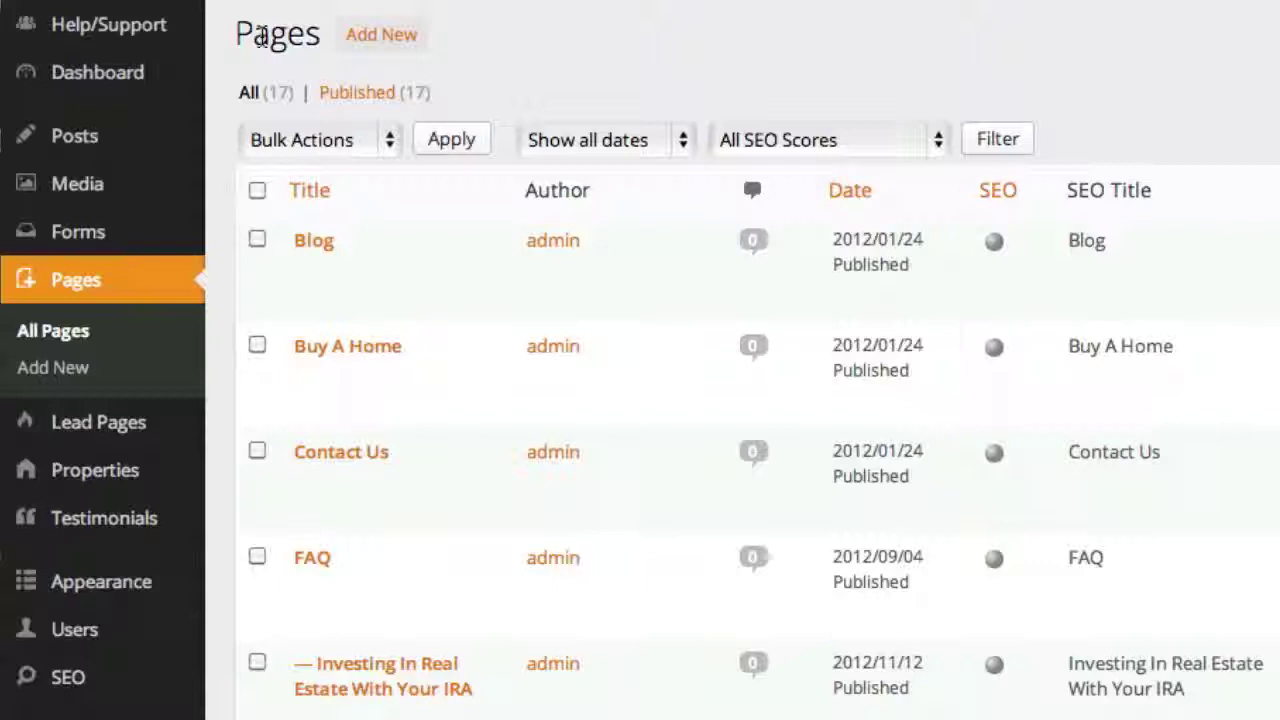
mouse_move(260, 34)
mouse_down()
mouse_move(294, 46)
mouse_move(252, 36)
mouse_up()
click(300, 43)
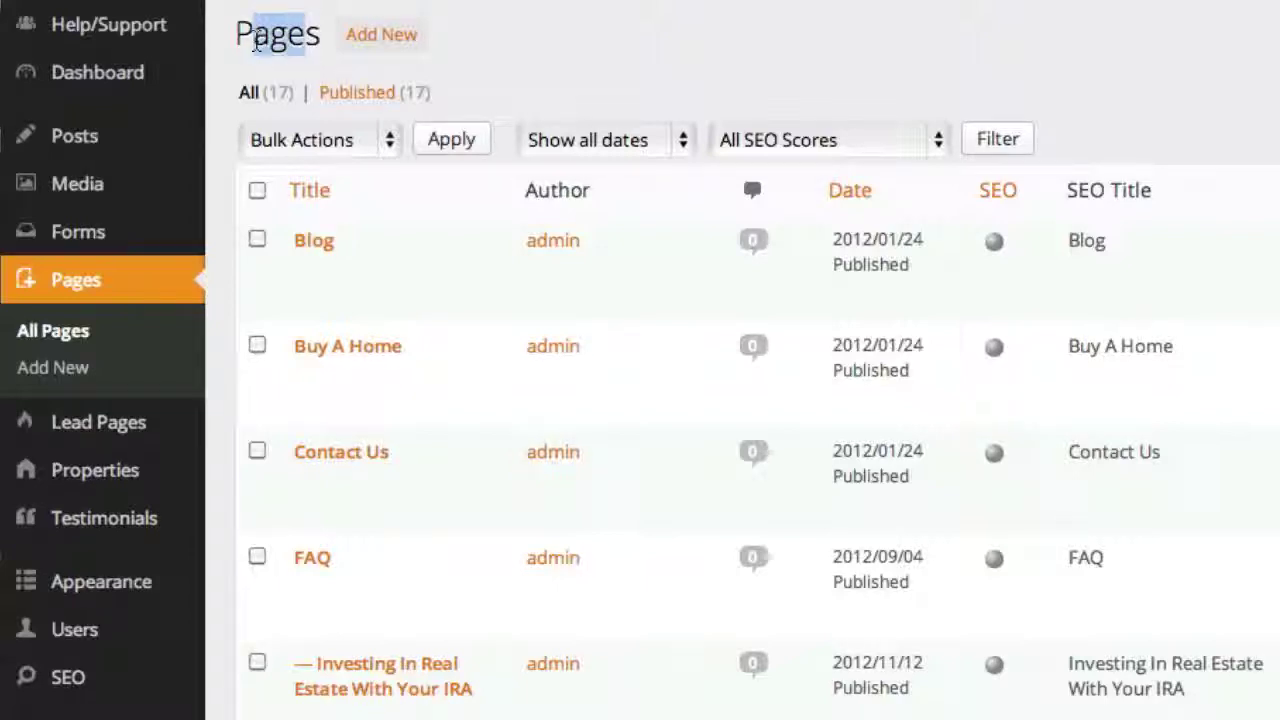
click(255, 42)
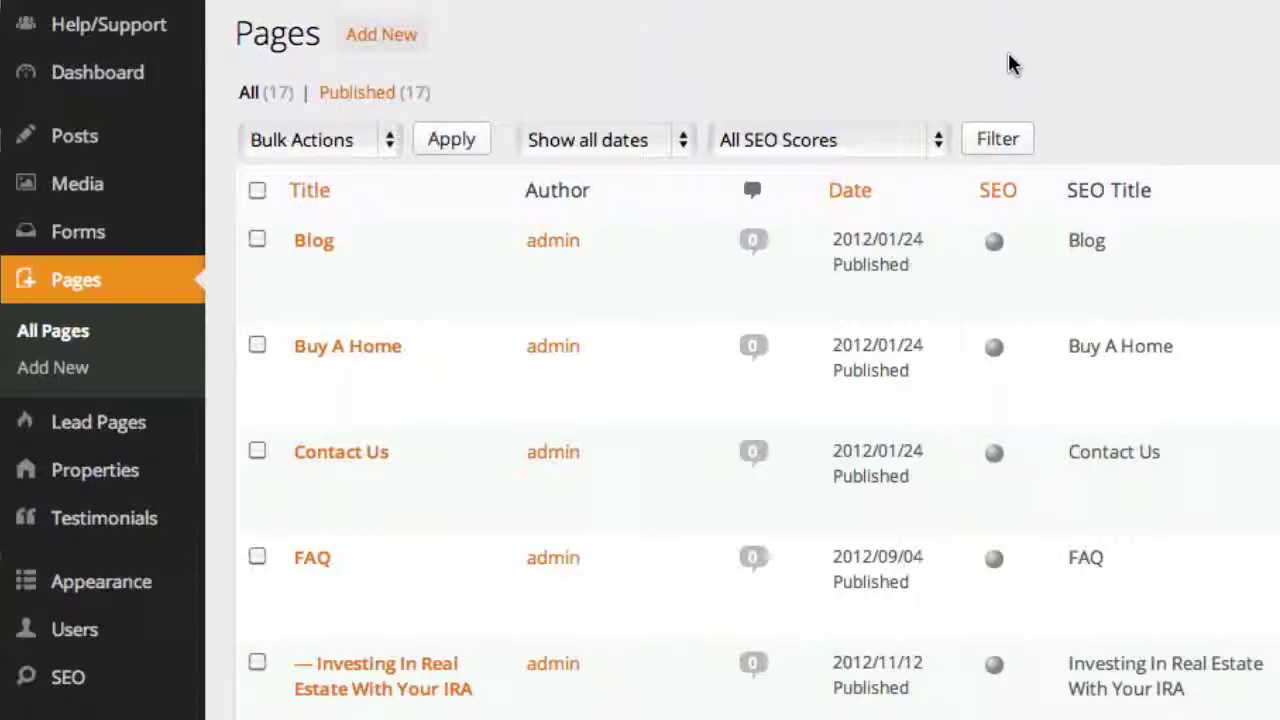
Show only the published pages, and review the hero text on the live home page before returning to the list
click(420, 97)
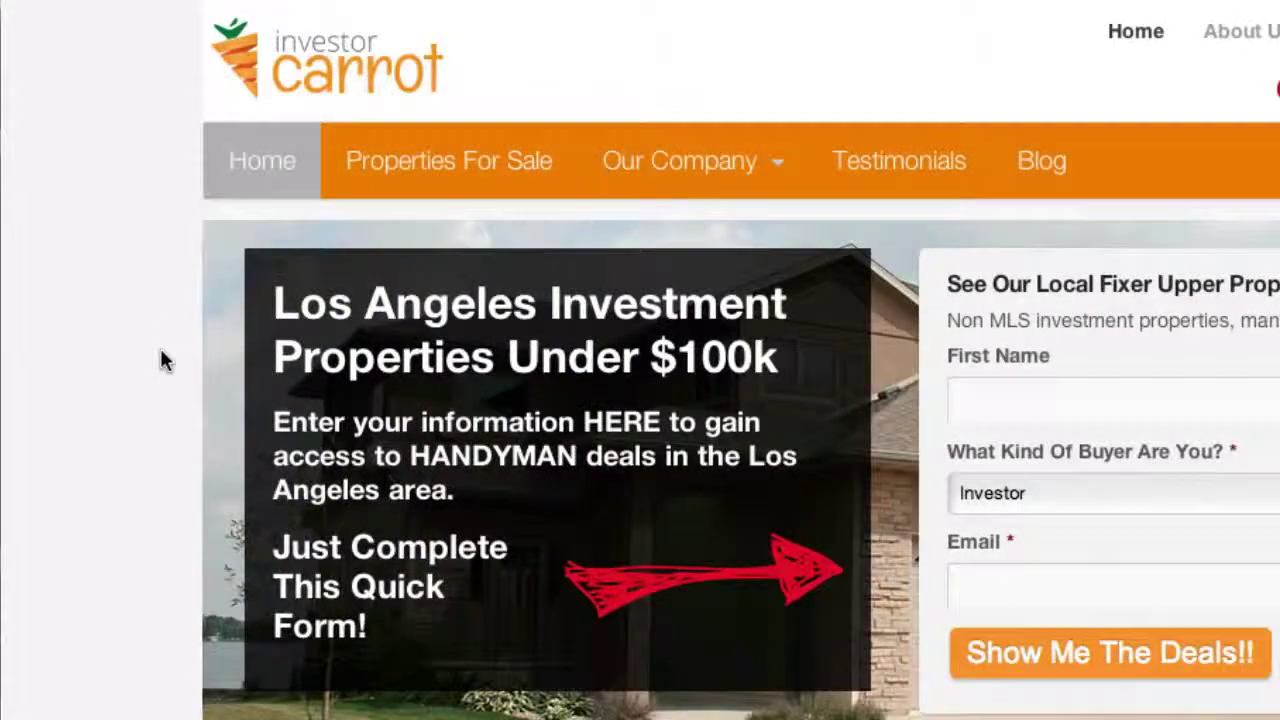
scroll(270, 390, down, 1)
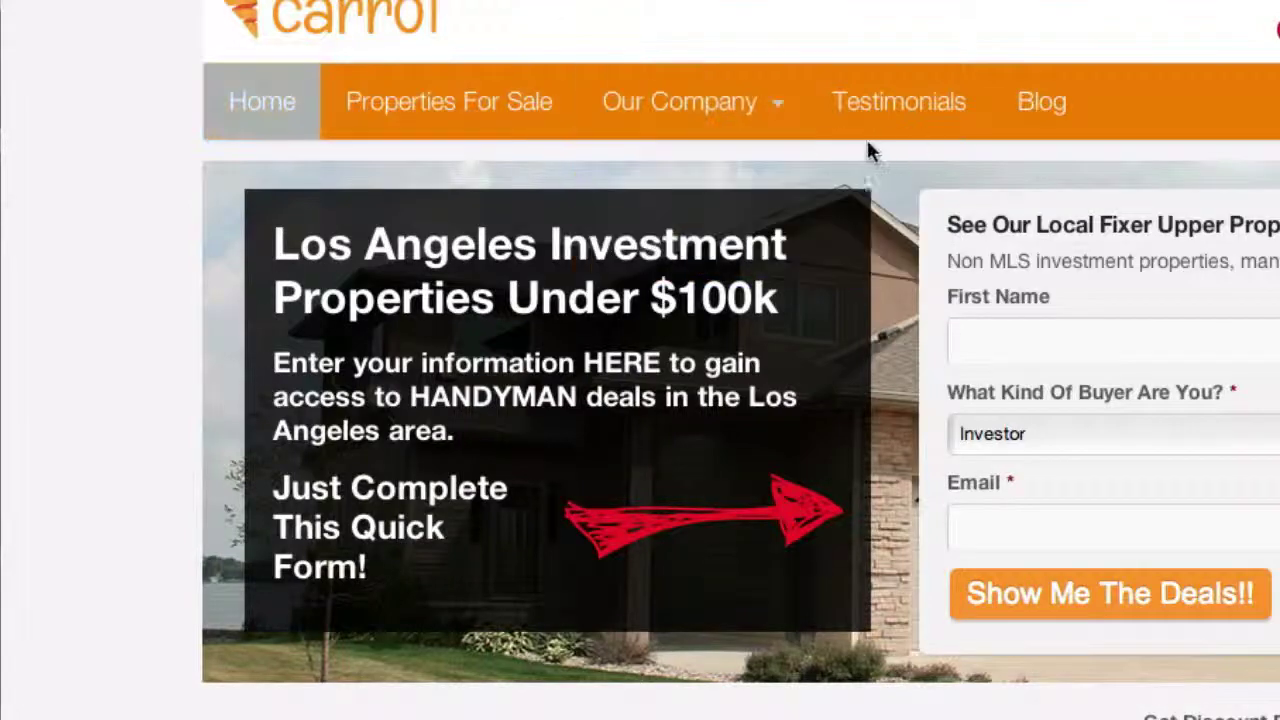
drag(365, 245, 458, 432)
click(620, 423)
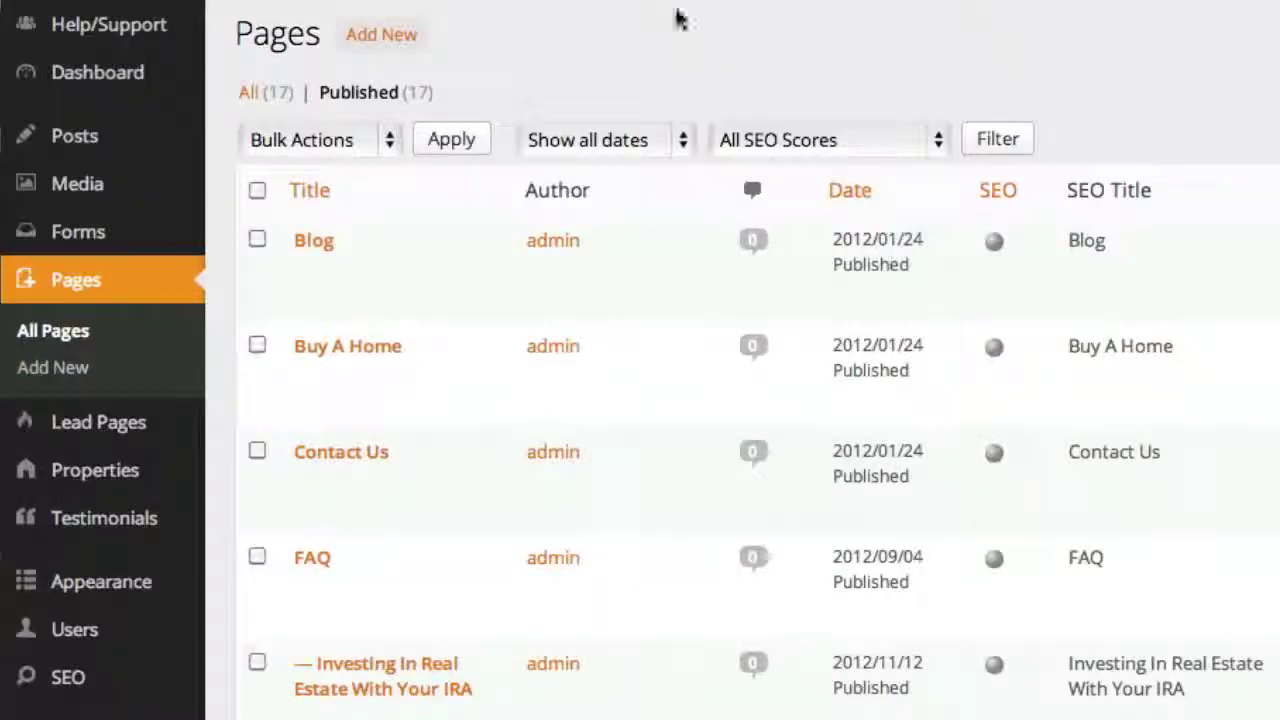
Open the Home page from the page list for editing
scroll(563, 177, down, 5)
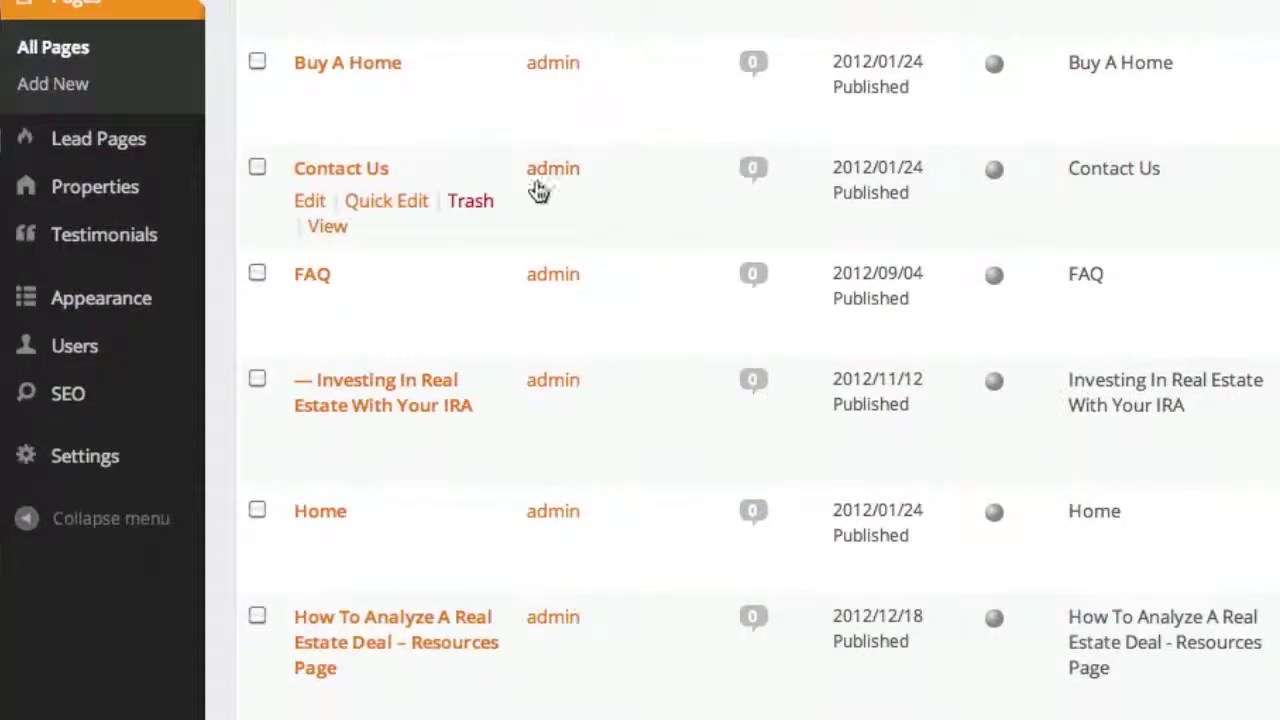
click(320, 512)
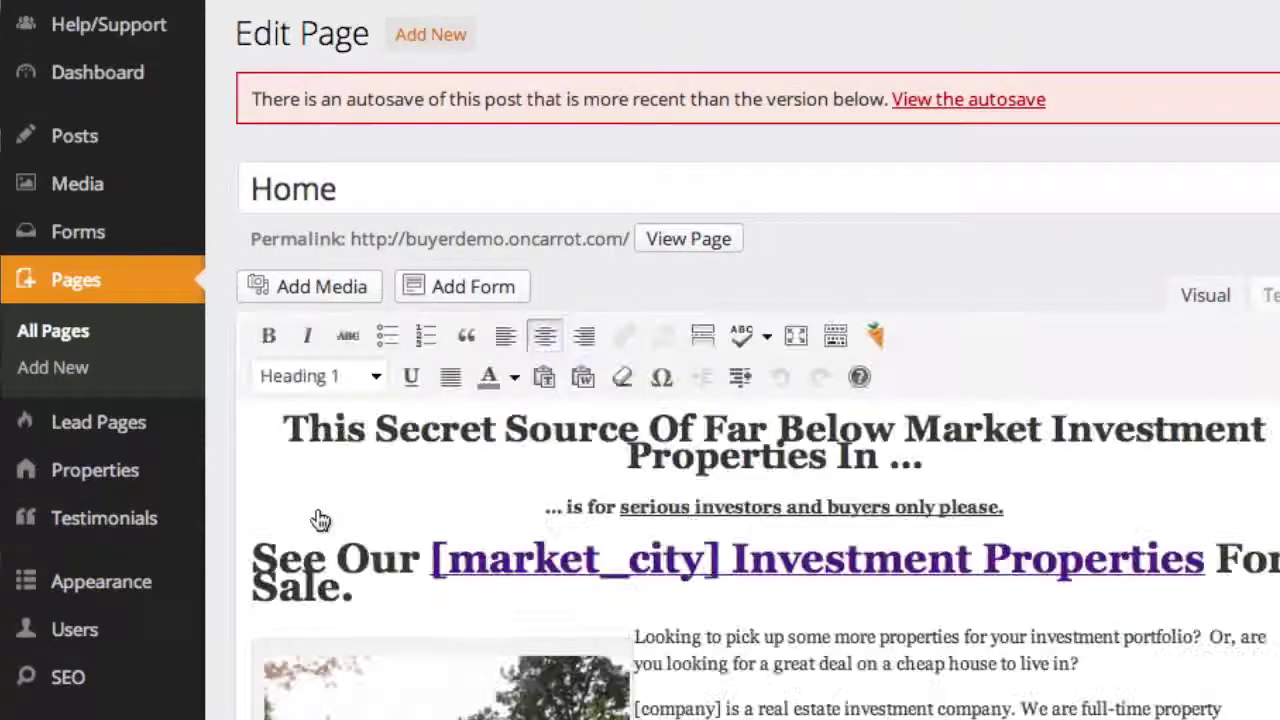
scroll(1165, 115, down, 2)
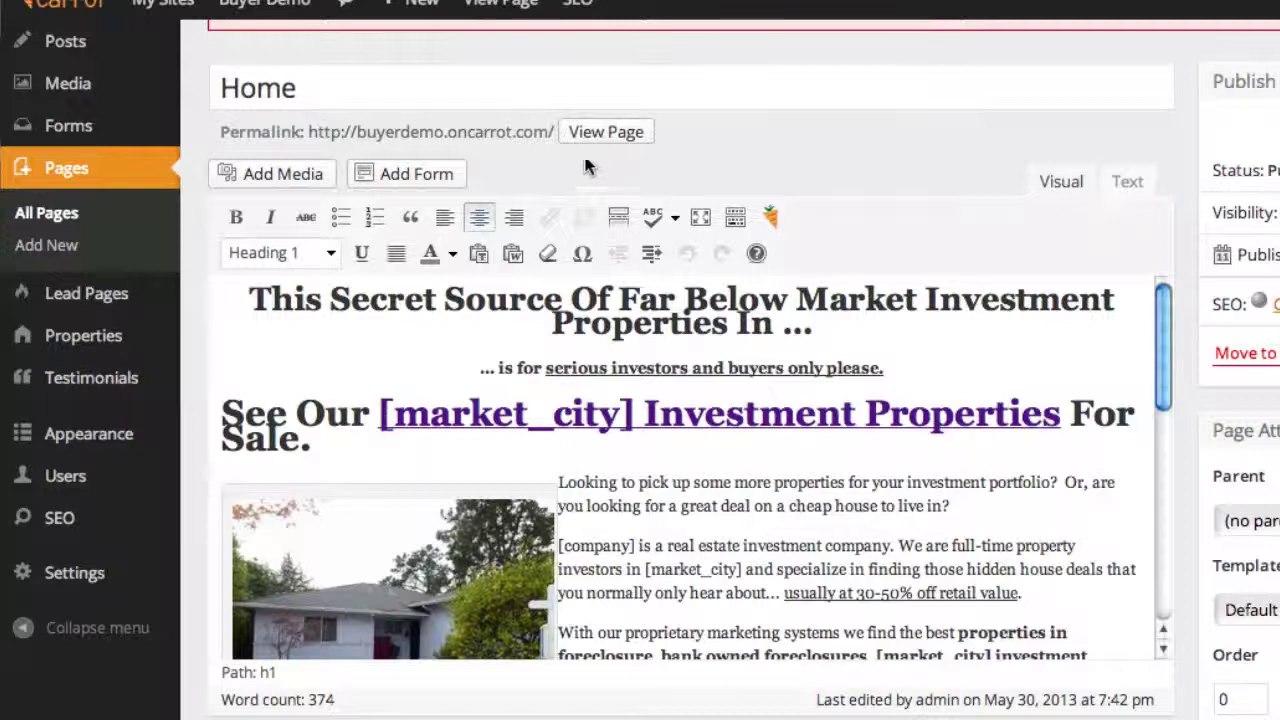
Insert the shortcode [market_city] after "Investment Properties In" in the Home page's main heading
drag(245, 296, 651, 398)
click(600, 324)
double_click(665, 320)
click(812, 326)
text([market)
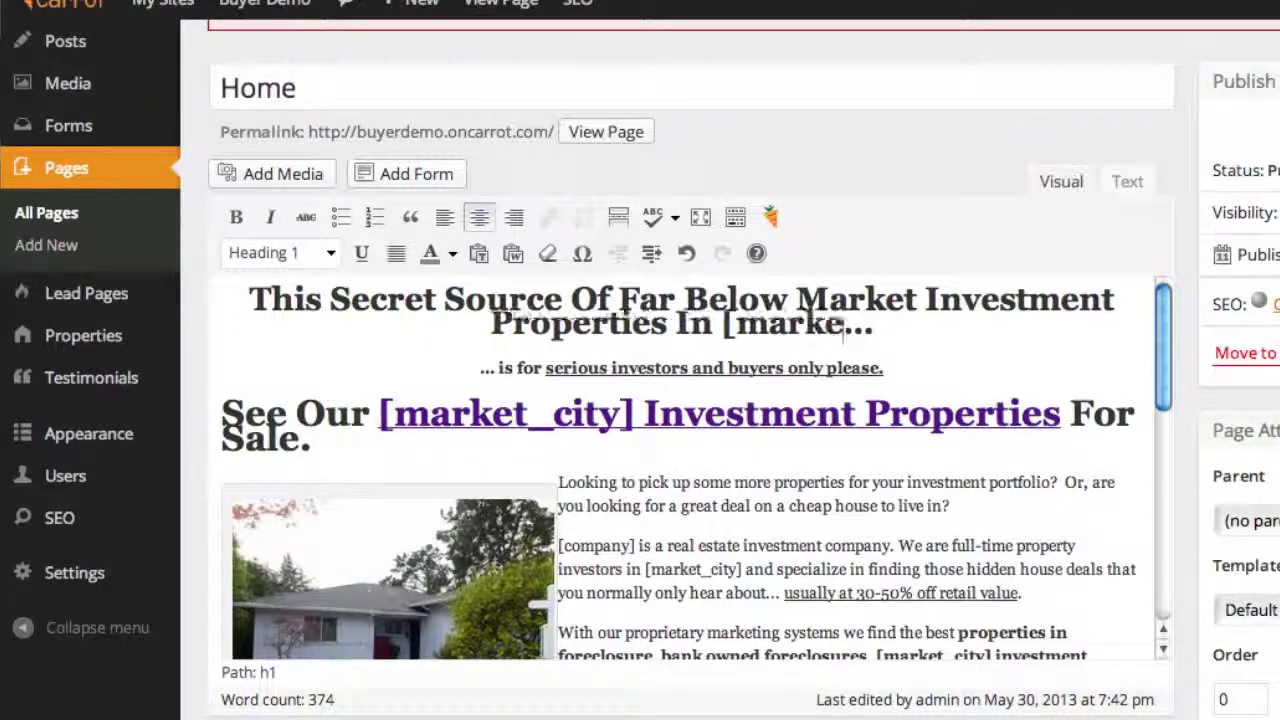
text(_city])
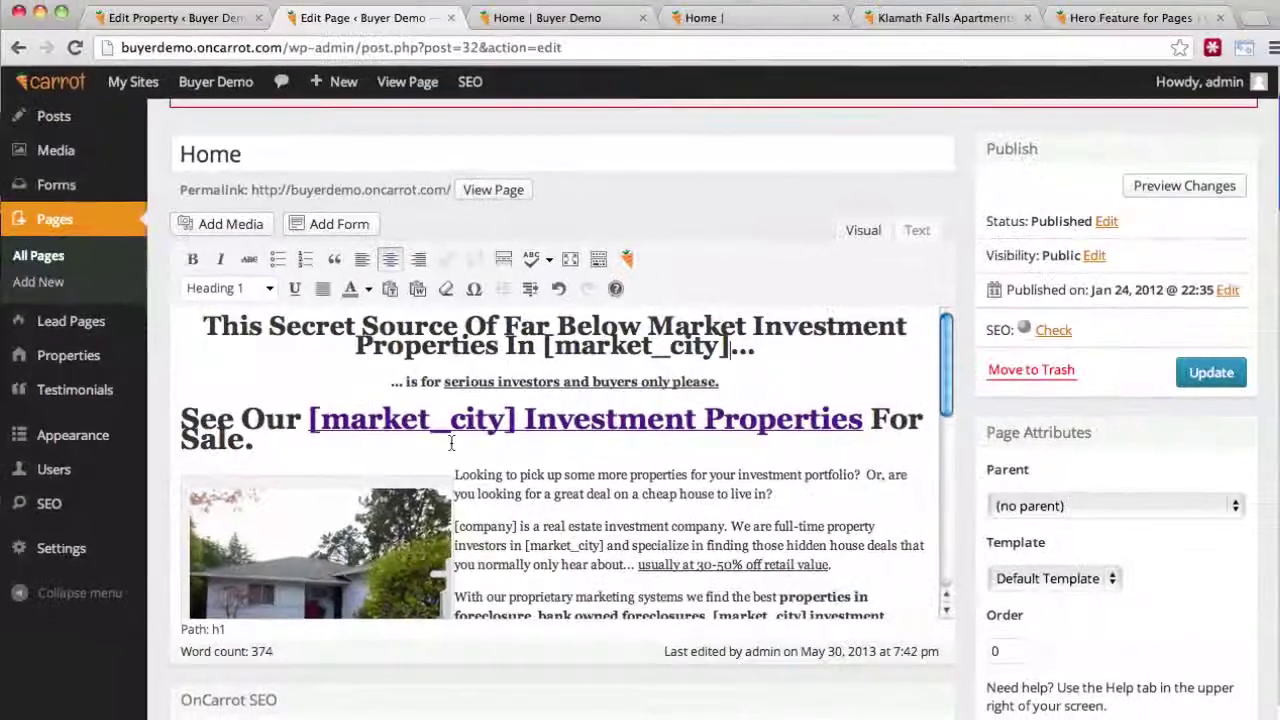
Check the "This Secret Source Of Far Below Market Investment Properties In" heading and the content below it on the live home page
click(540, 18)
scroll(600, 380, down, 5)
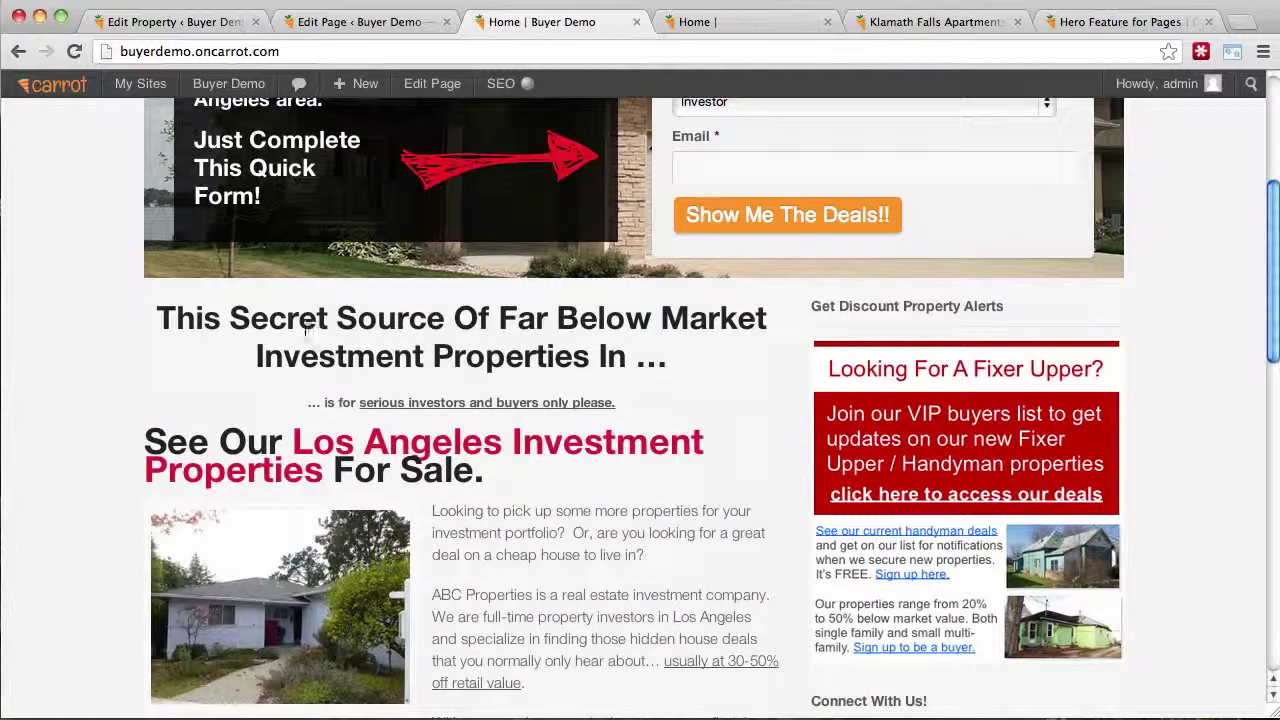
drag(152, 316, 590, 365)
click(590, 365)
scroll(310, 405, down, 3)
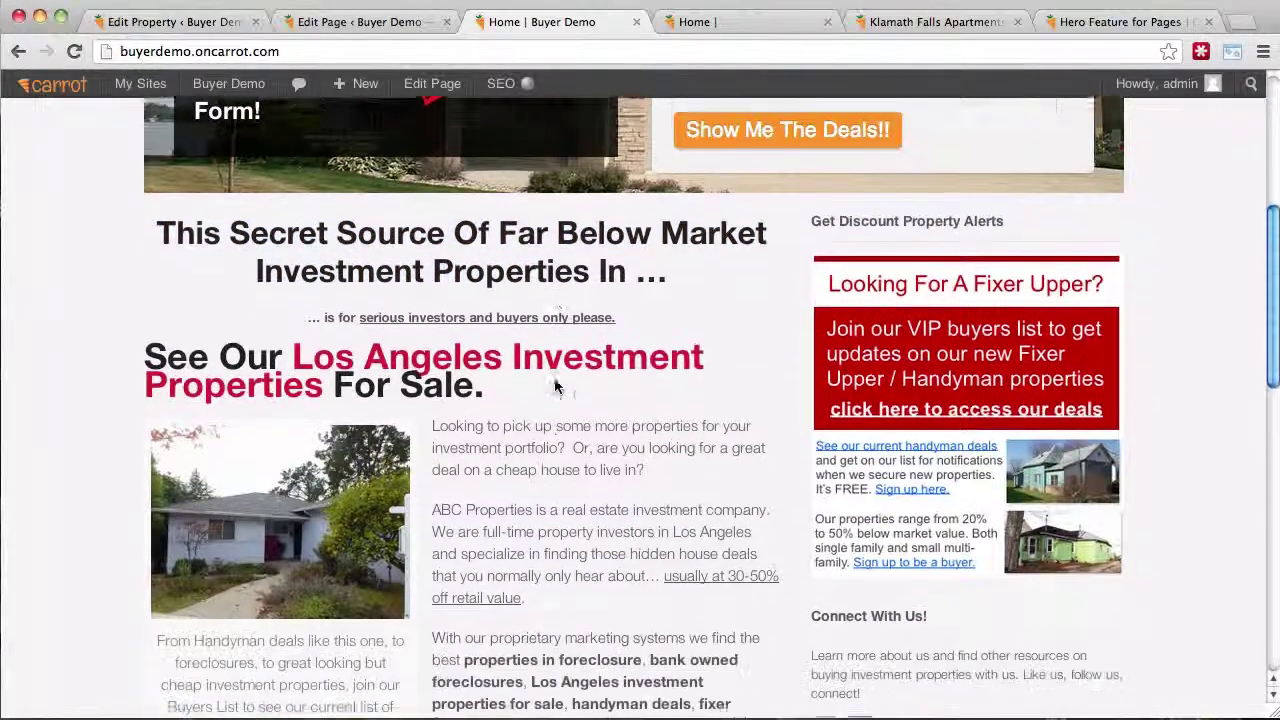
Return to the Home page editor and highlight the body content through to its end for review
click(360, 21)
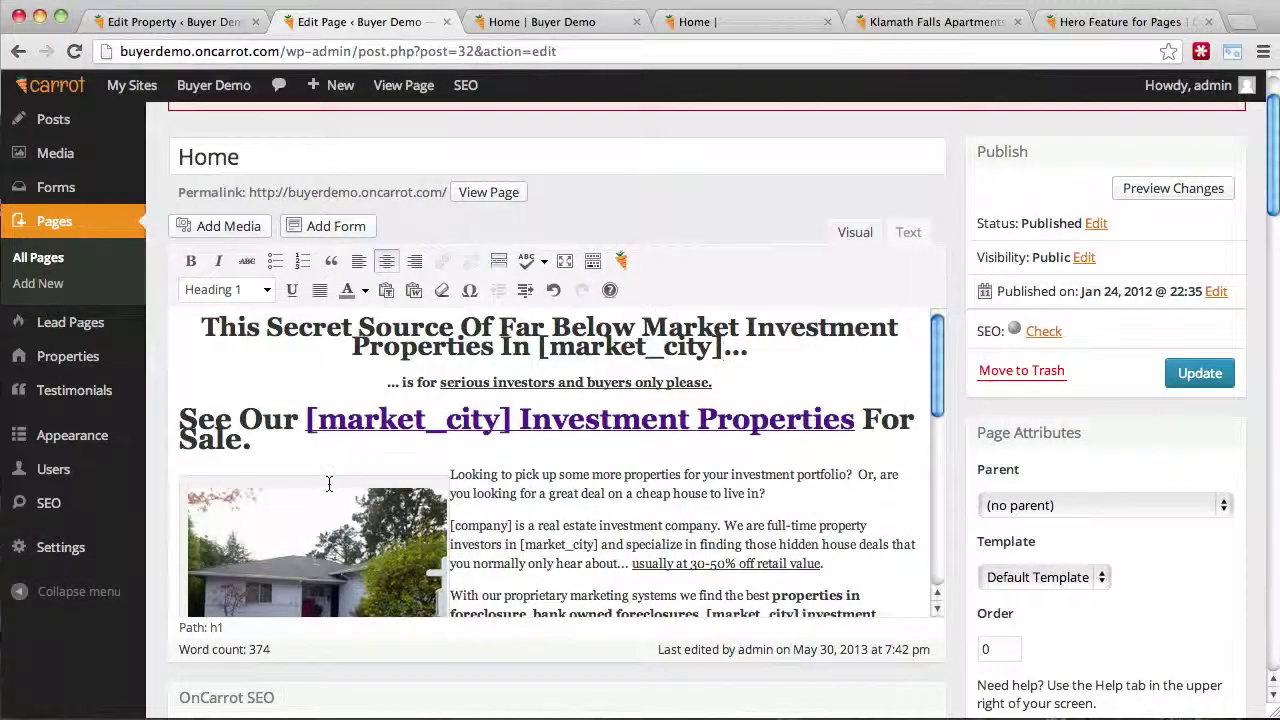
scroll(330, 487, down, 3)
scroll(945, 370, down, 1)
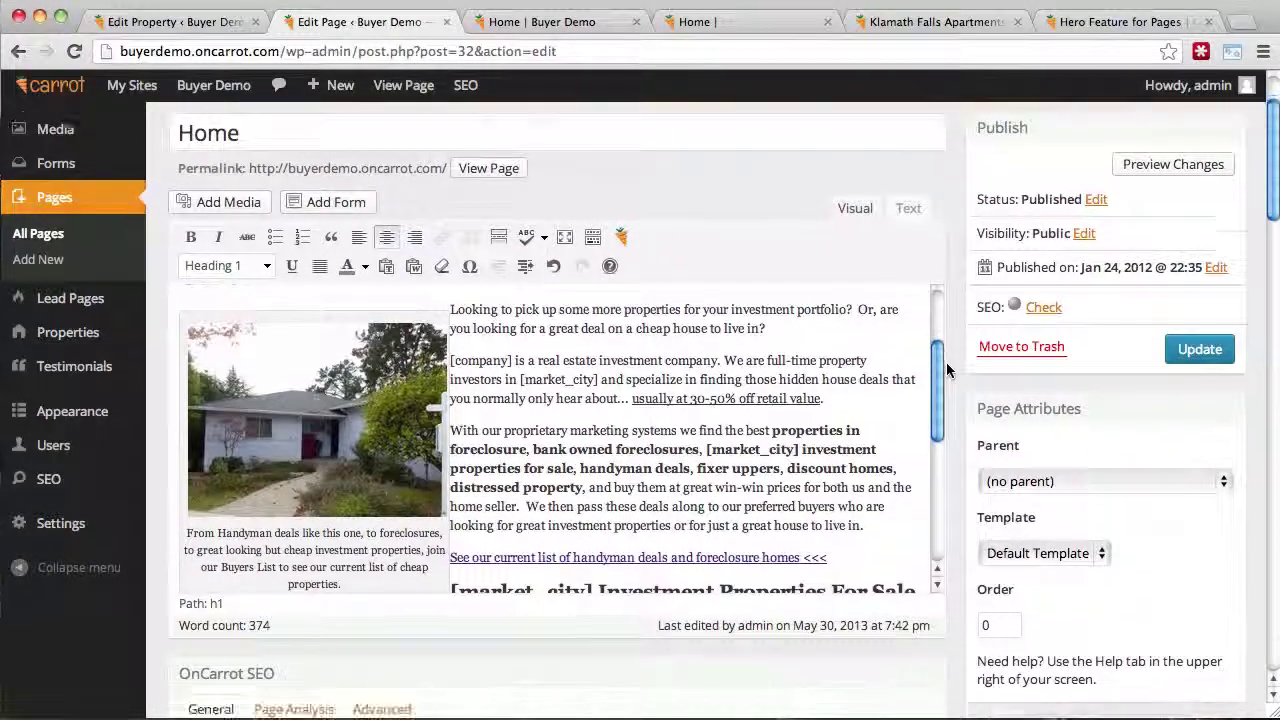
scroll(829, 408, up, 3)
drag(352, 377, 690, 655)
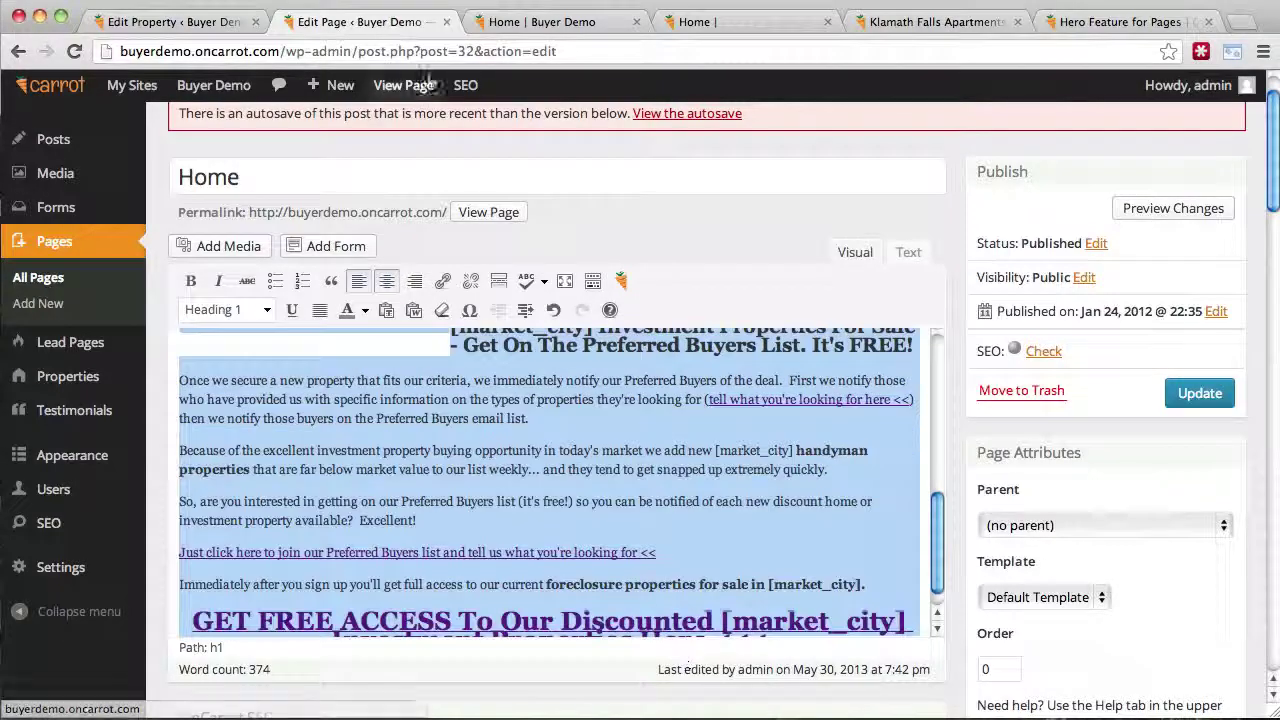
Compare the live home page's body content and hero section with the editor content, ending back in the editor
click(522, 22)
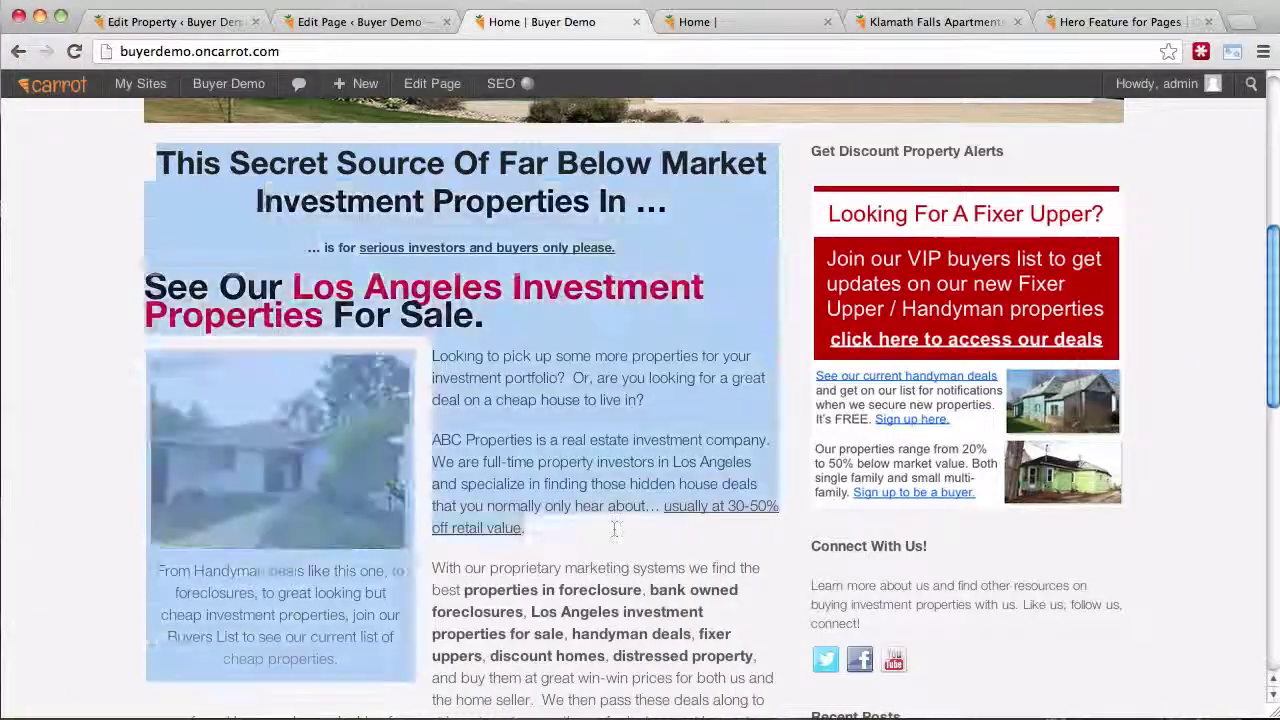
scroll(207, 331, down, 3)
scroll(207, 331, up, 7)
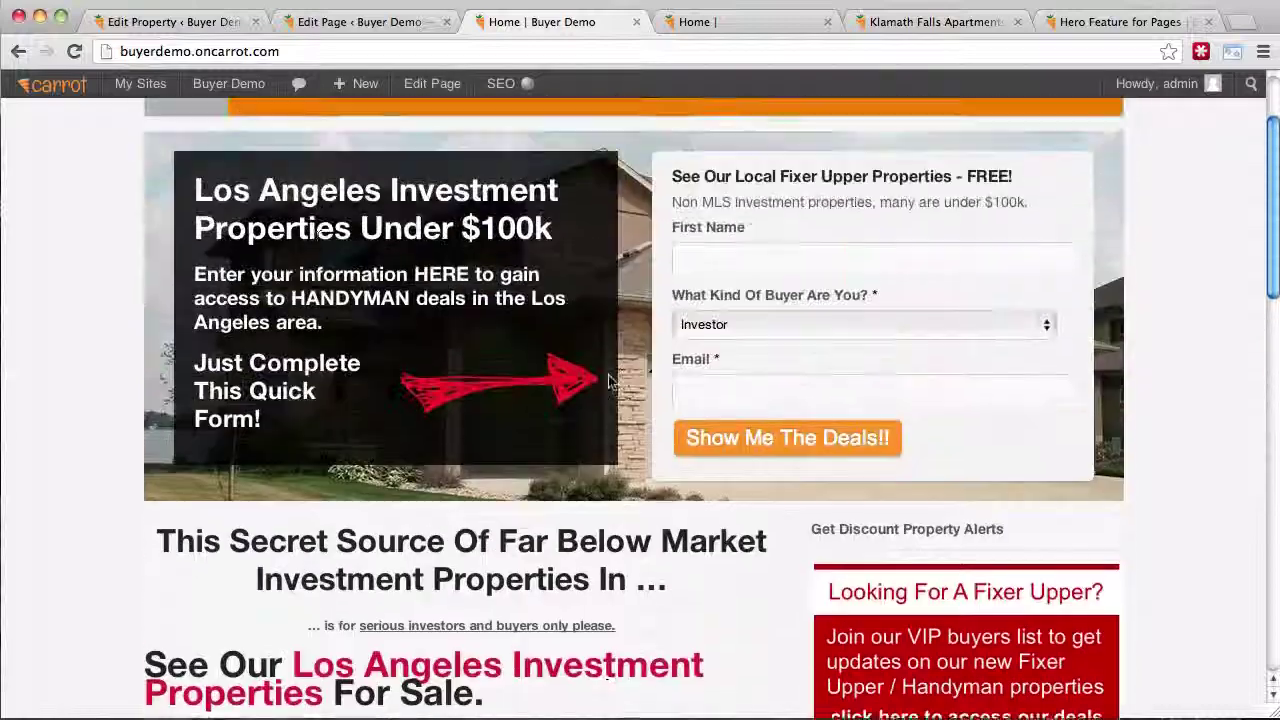
click(388, 24)
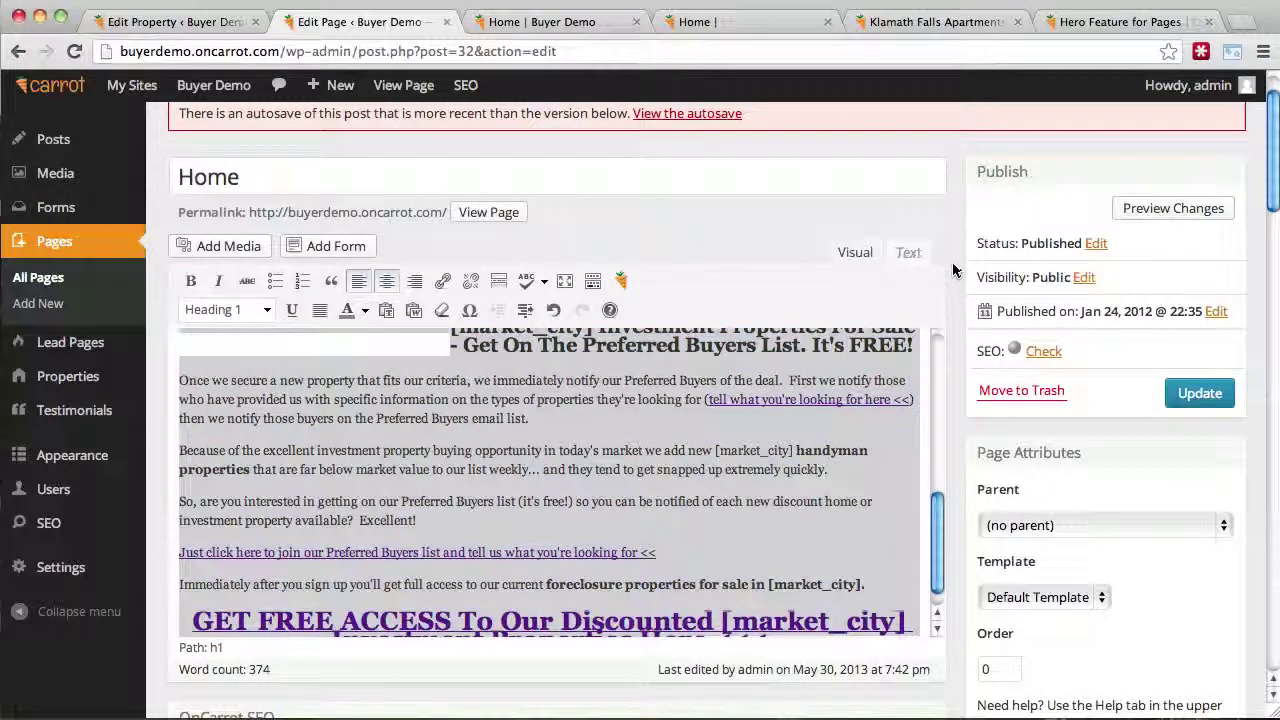
Disable the hero section in the Home page's Hero Section Options and update the page
scroll(952, 269, down, 10)
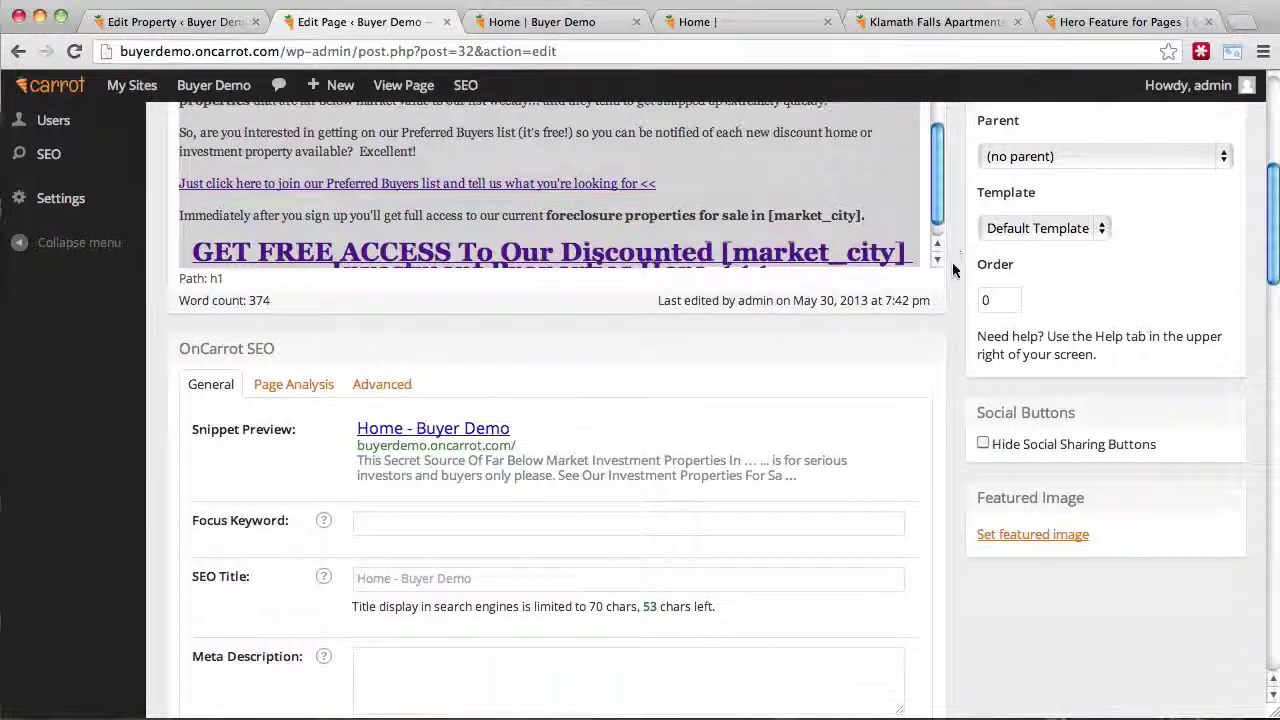
scroll(952, 269, down, 11)
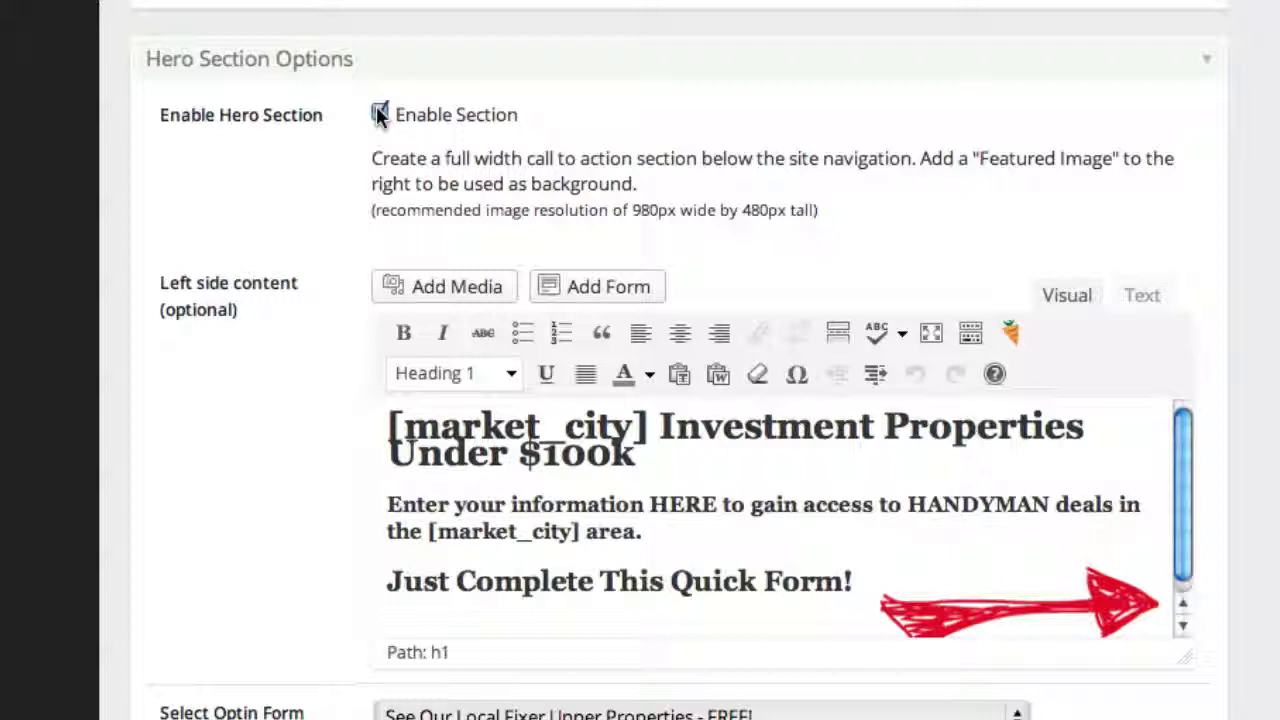
click(422, 114)
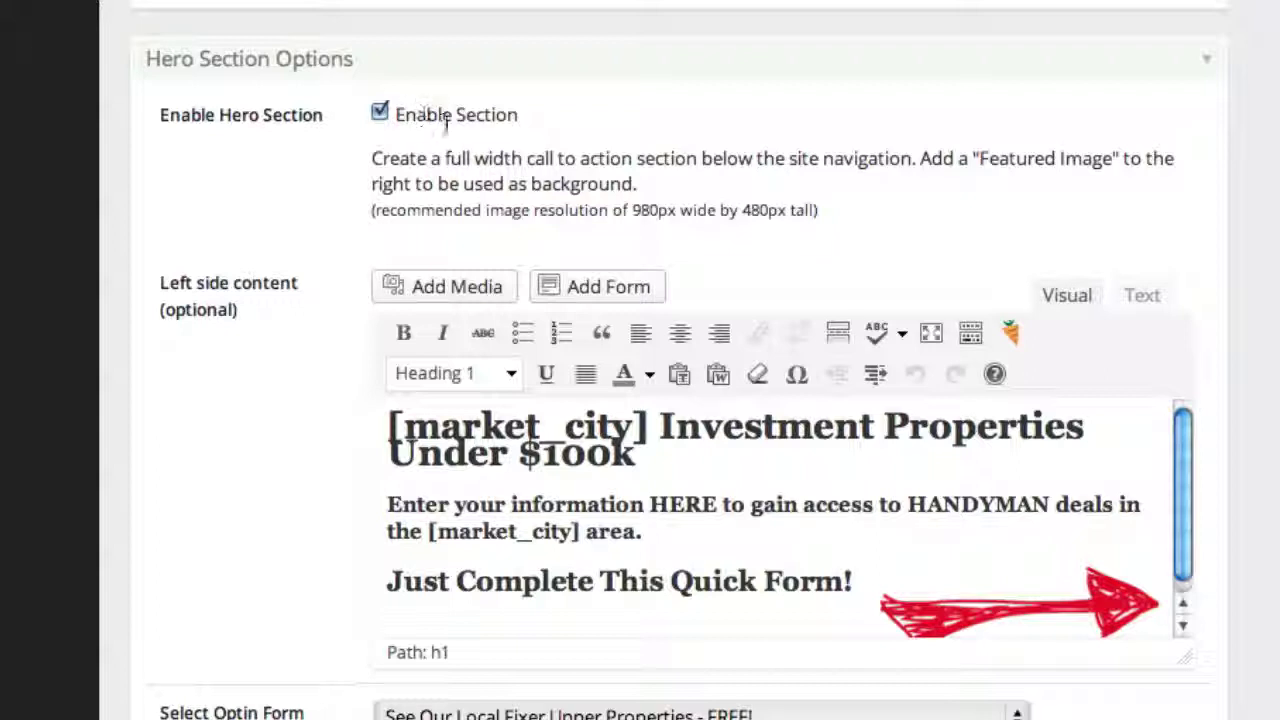
click(381, 113)
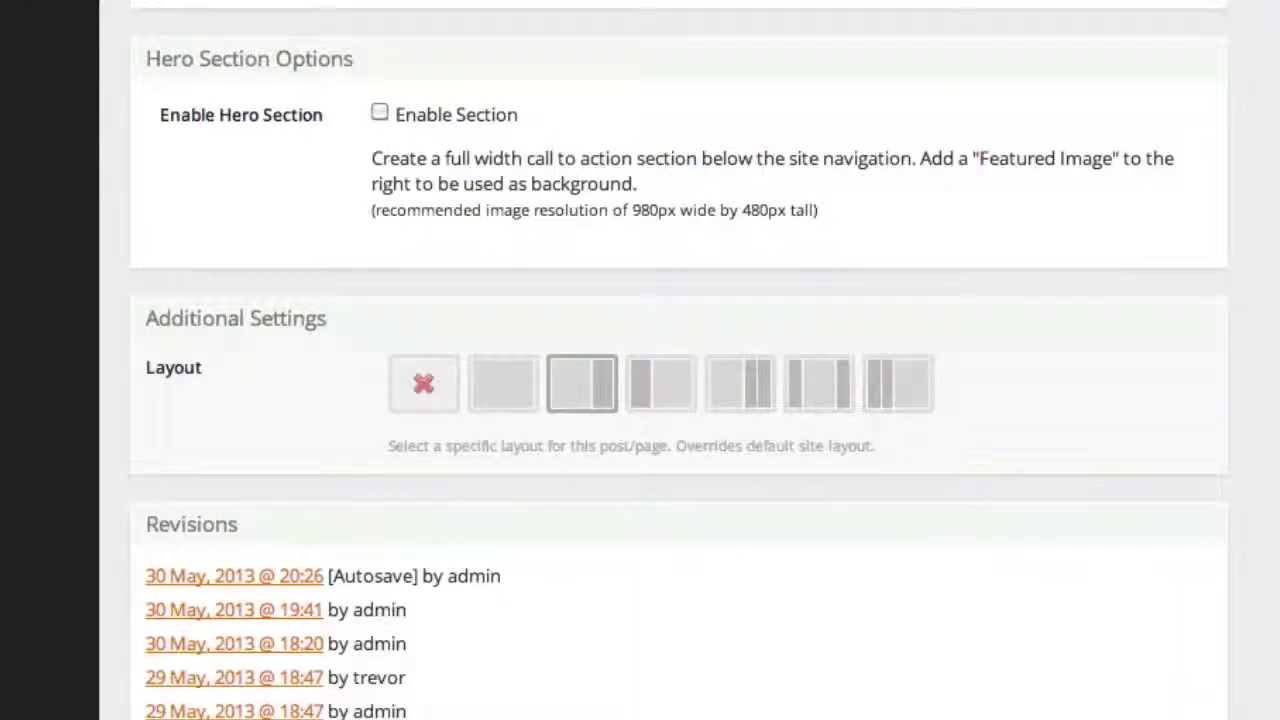
scroll(1134, 154, up, 10)
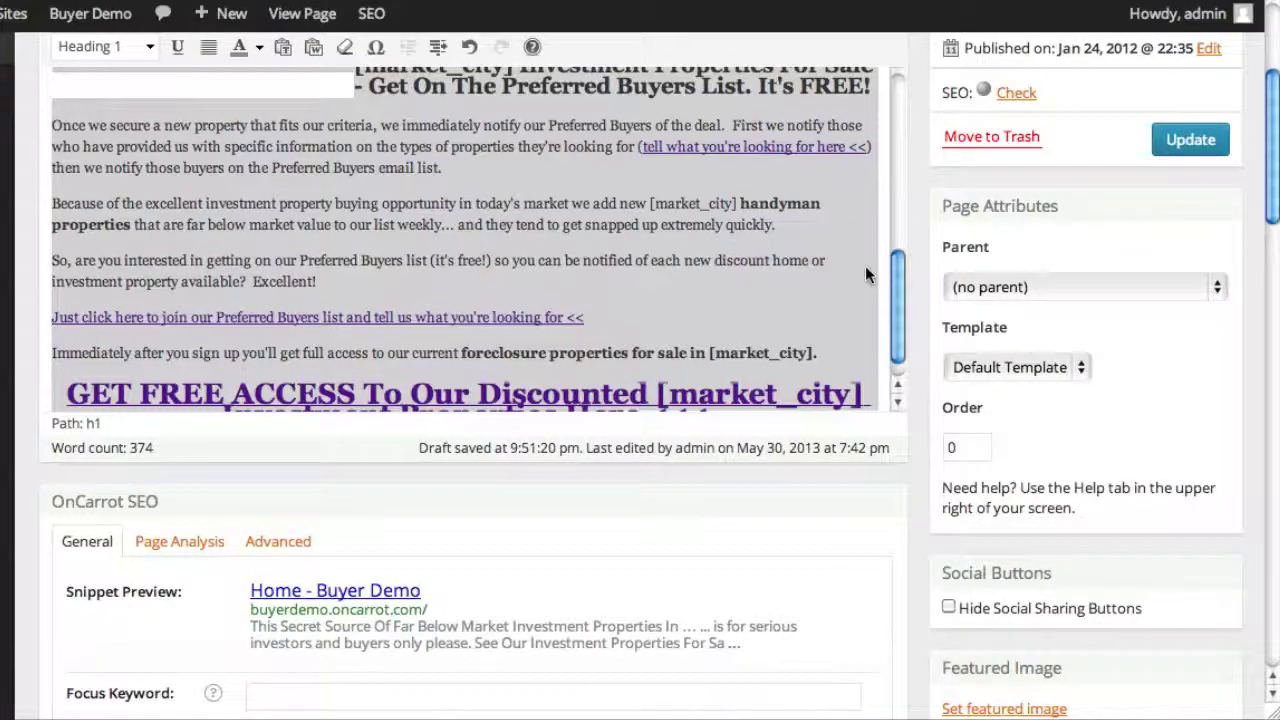
scroll(865, 265, down, 6)
scroll(865, 340, down, 2)
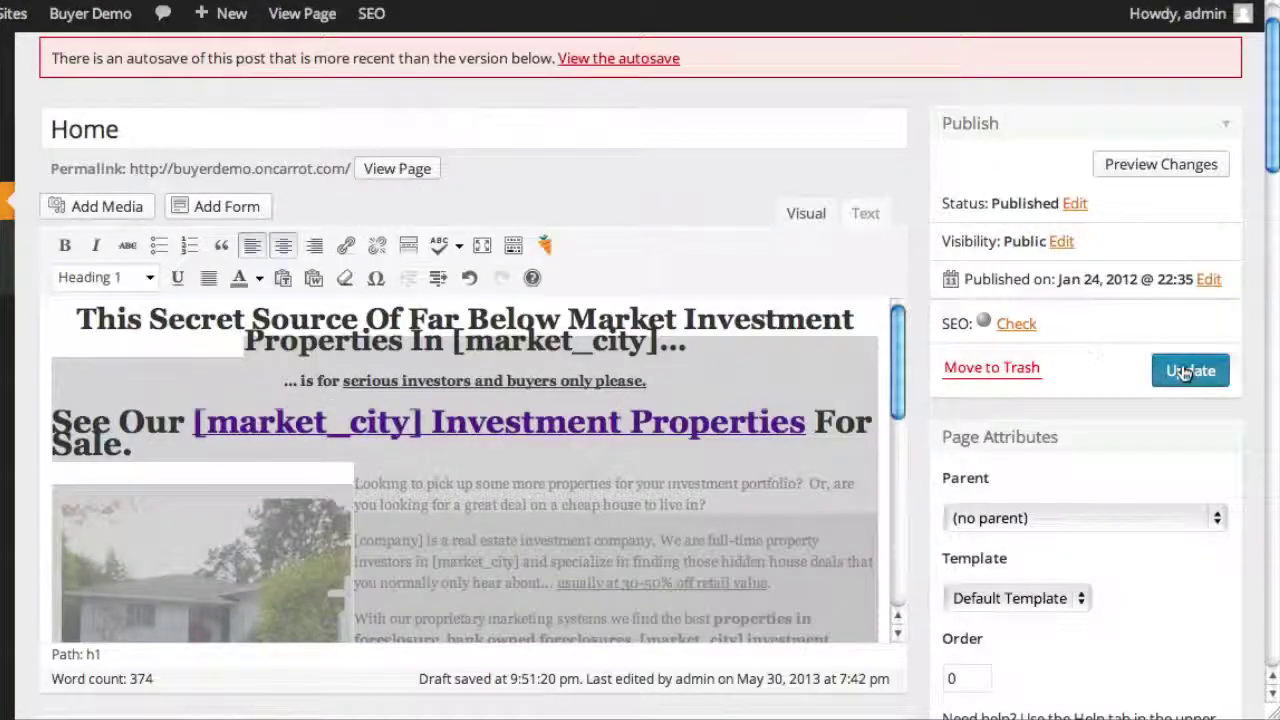
click(1180, 370)
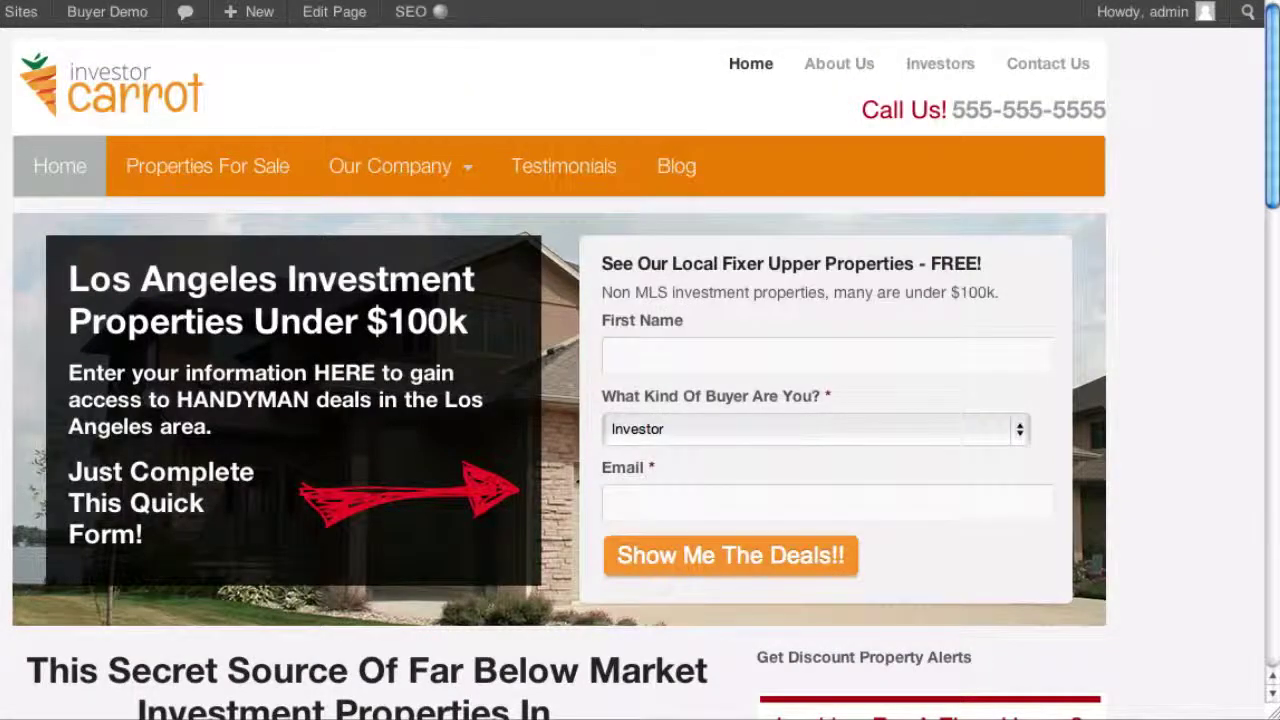
Reload the live home page and check how it looks without the hero section, highlighting its main heading, then return to the editor
click(51, 167)
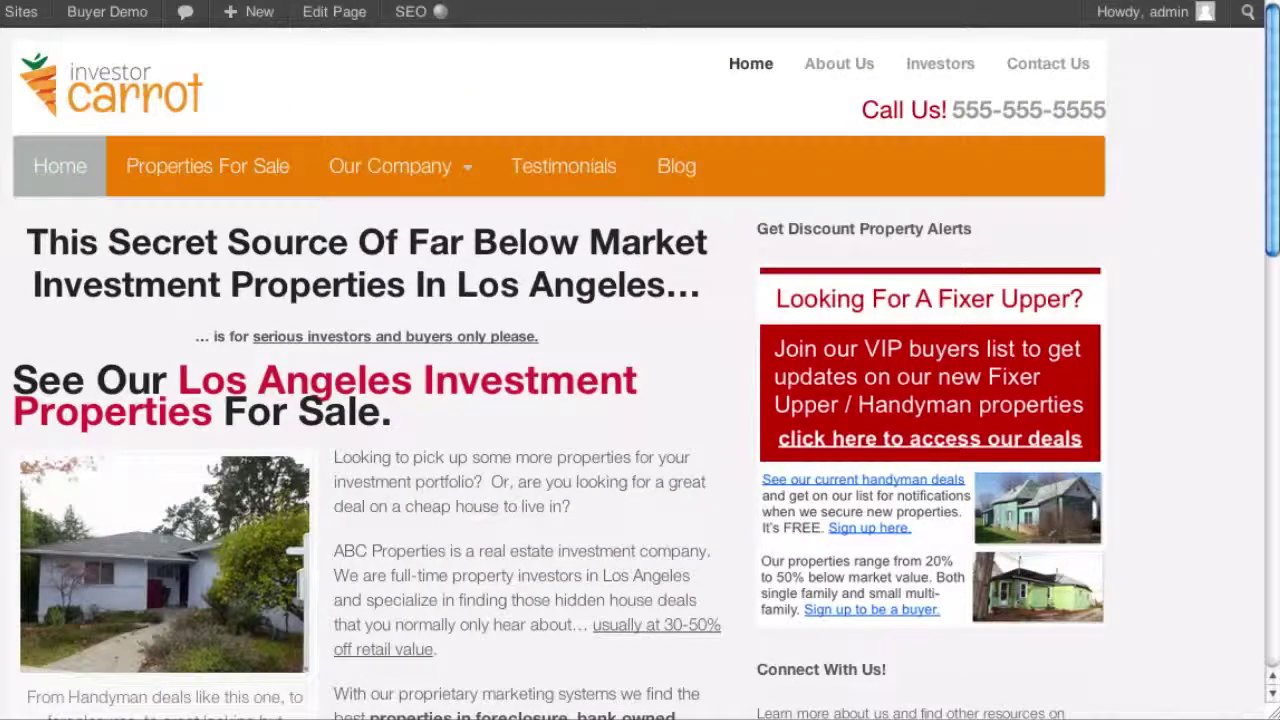
drag(32, 242, 662, 282)
click(662, 282)
scroll(662, 280, down, 1)
key(End)
key(Home)
drag(28, 242, 221, 242)
click(700, 287)
click(221, 242)
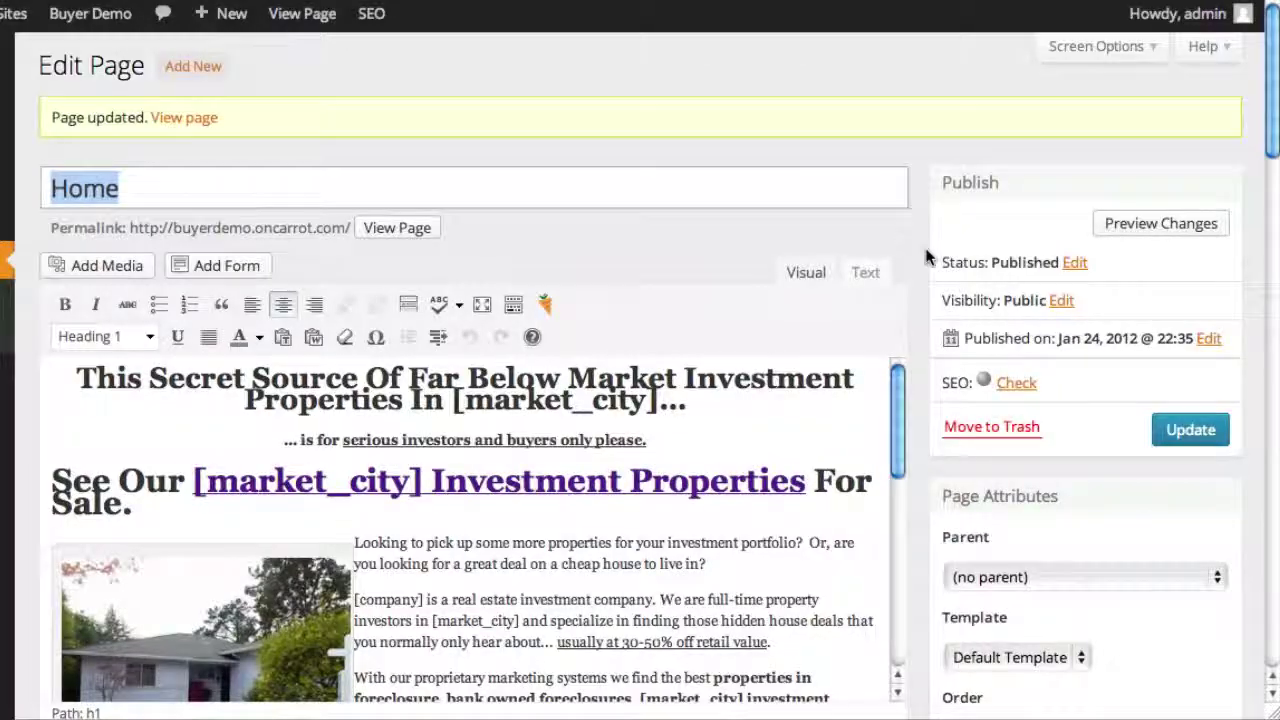
Re-enable the hero section in the Home page's Hero Section Options, comparing with the live home page
scroll(927, 253, down, 6)
scroll(924, 258, down, 5)
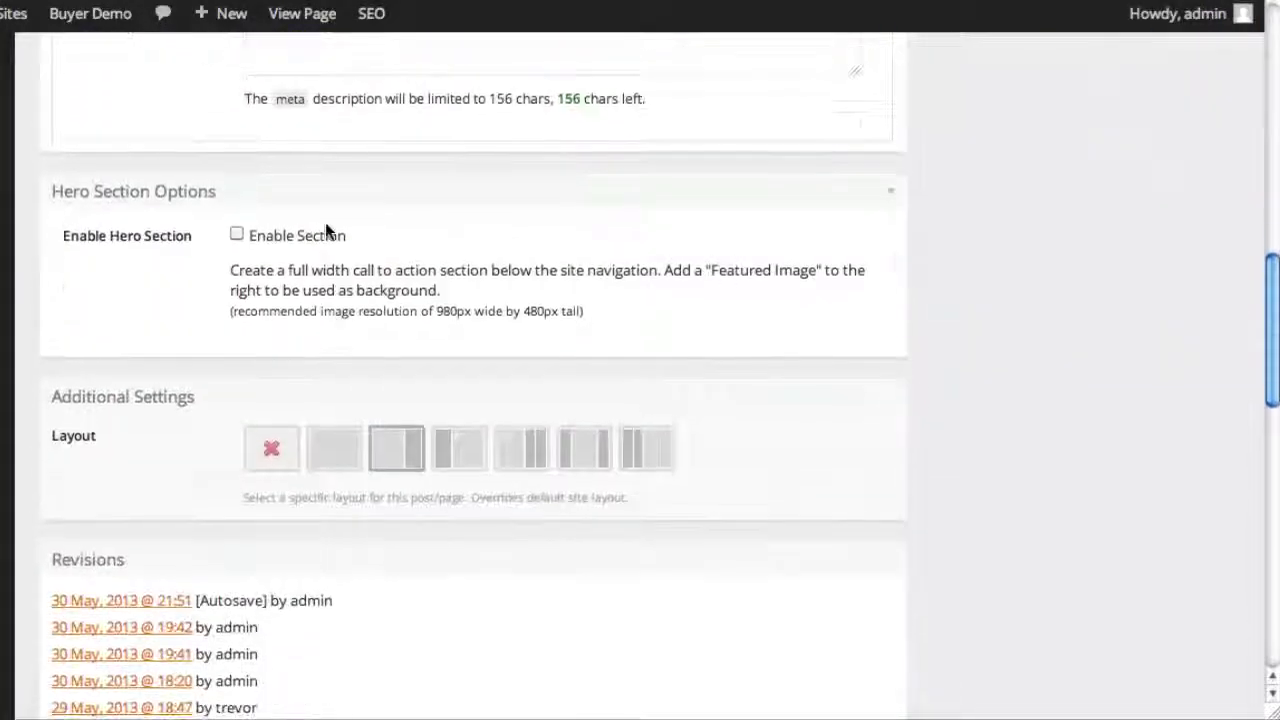
click(237, 235)
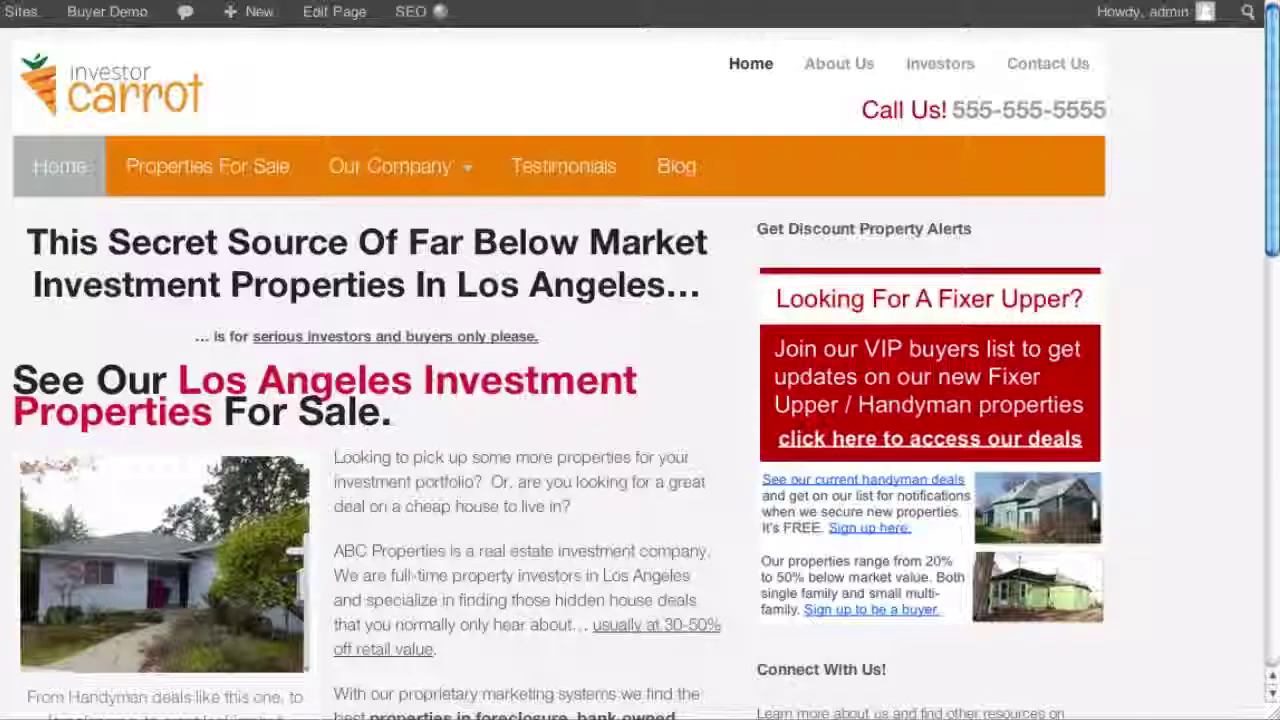
click(640, 3)
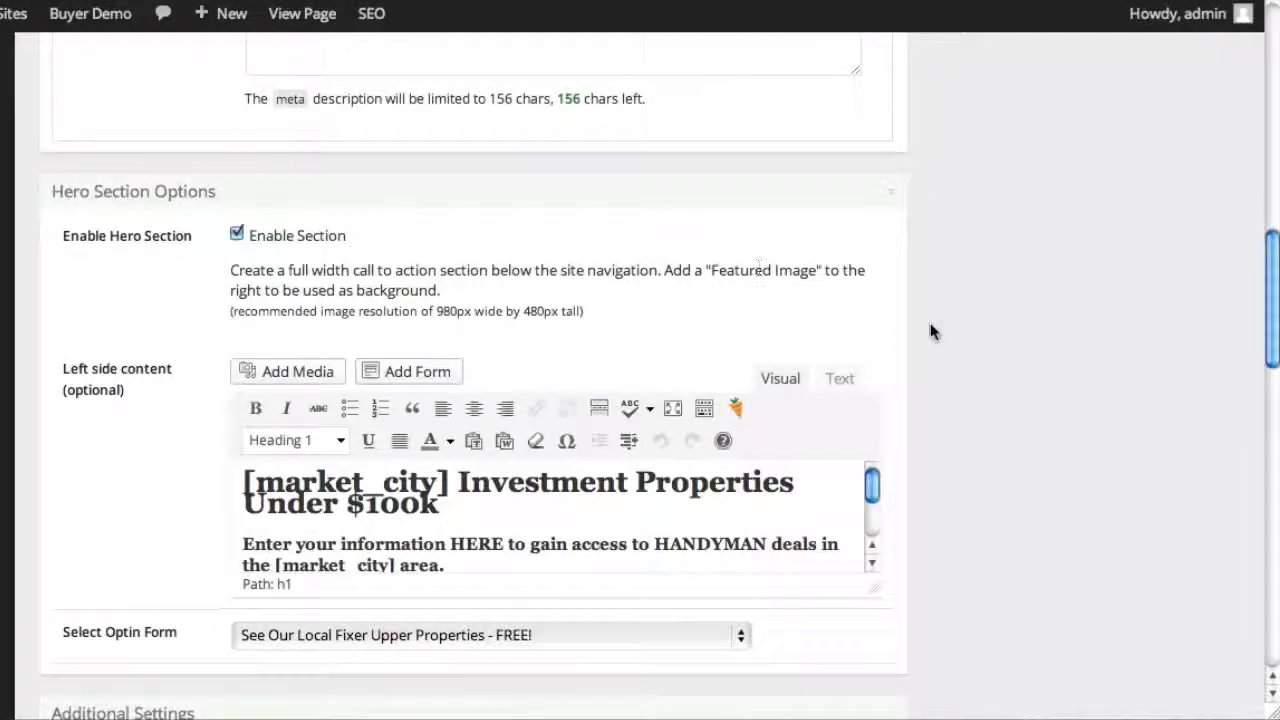
Locate the Featured Image setting that supplies the hero section's background image
scroll(931, 300, up, 8)
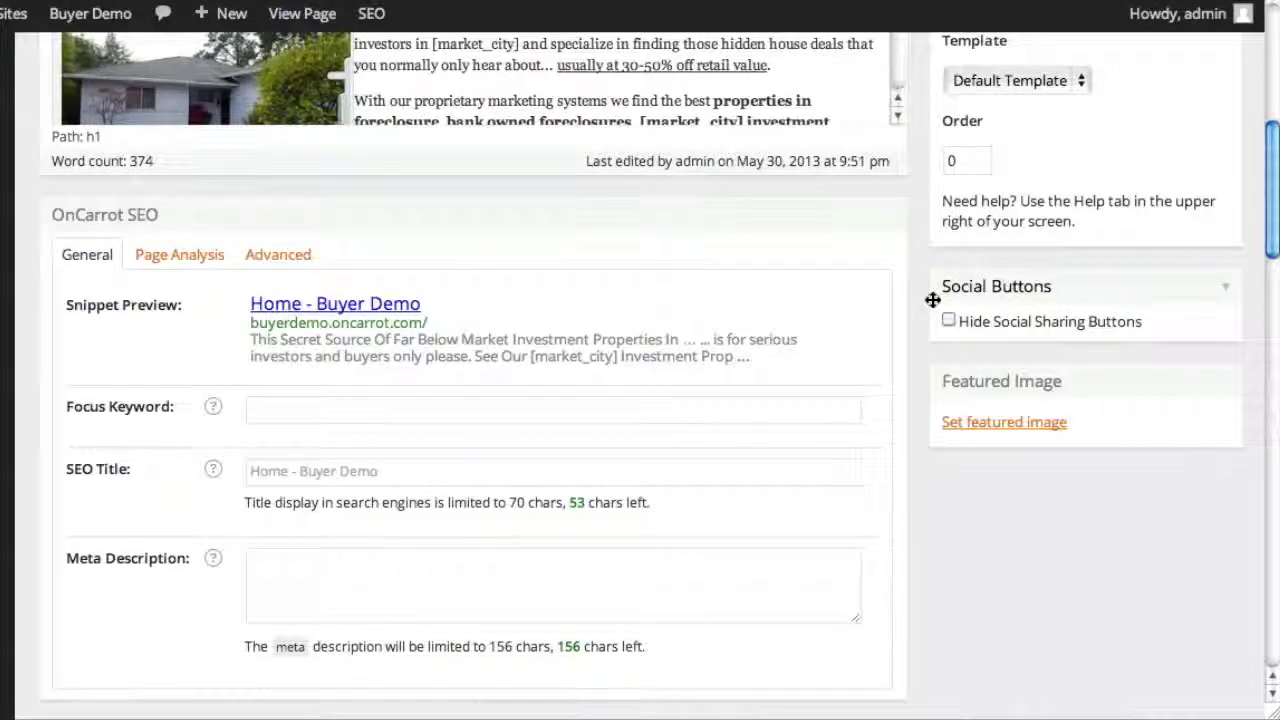
scroll(1060, 349, down, 2)
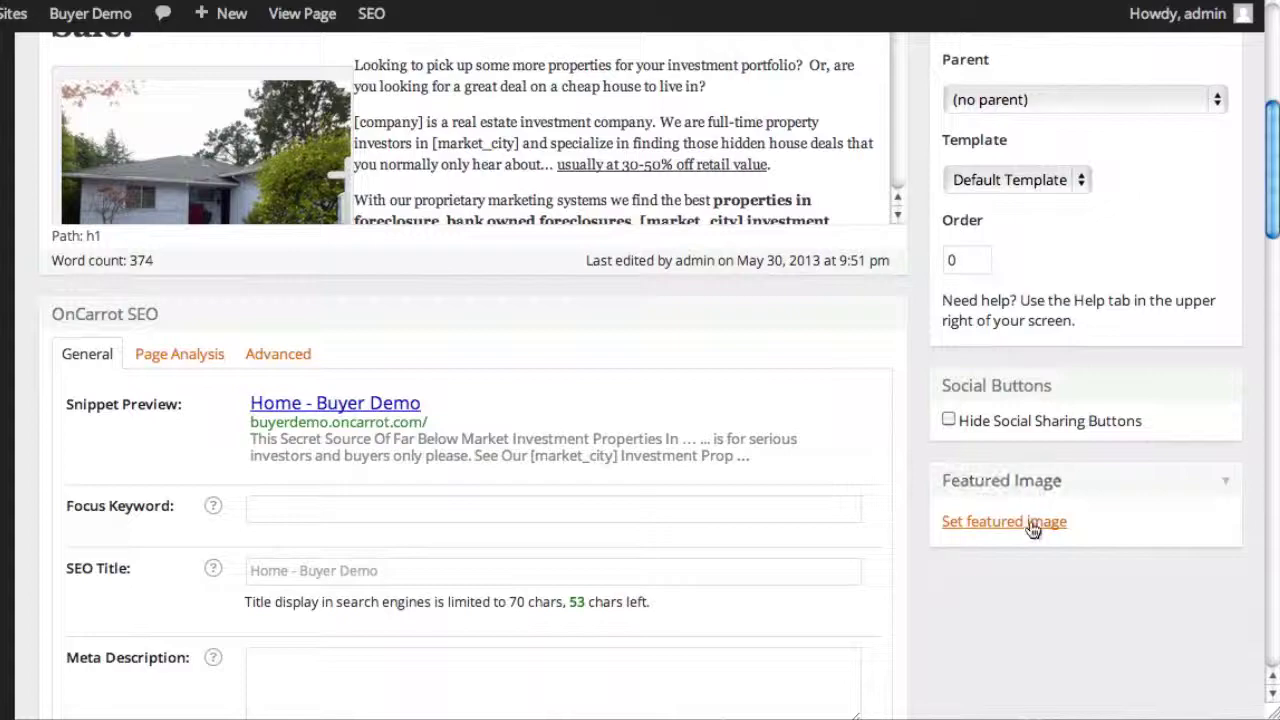
scroll(1030, 522, down, 6)
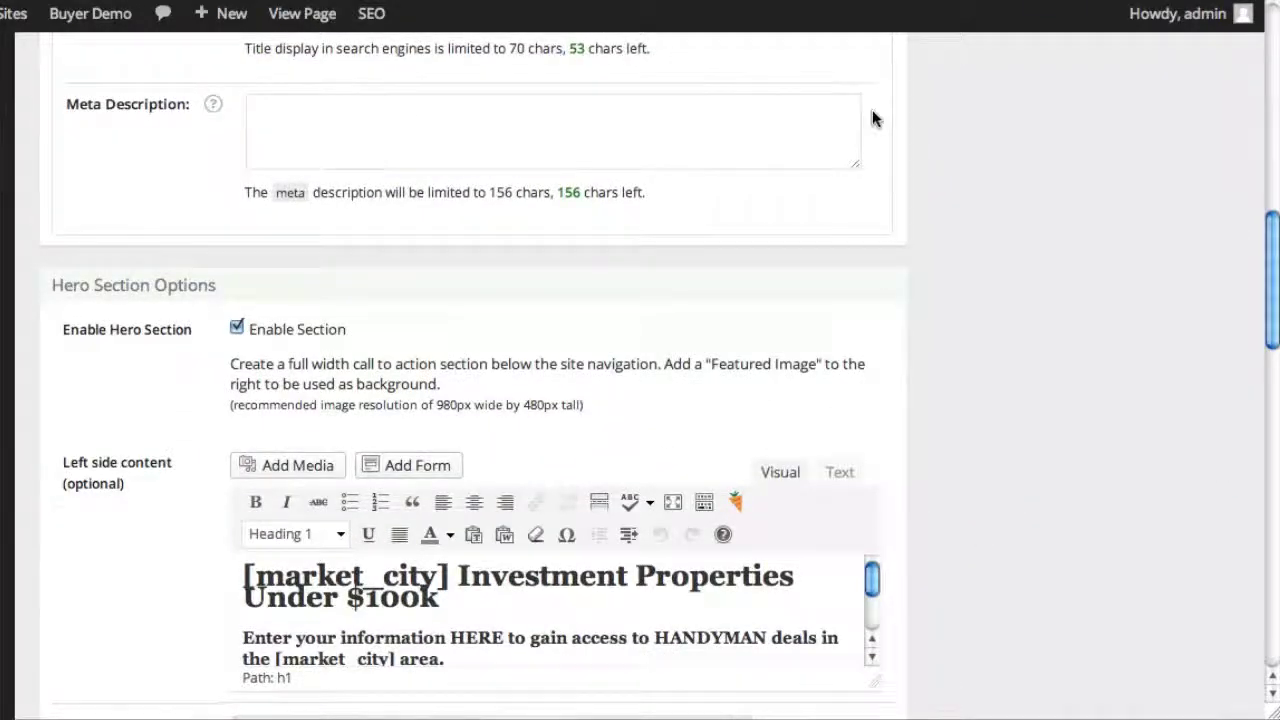
Update the Home page and check the hero section's text and opt-in form on the live home page
scroll(1145, 308, up, 10)
click(302, 13)
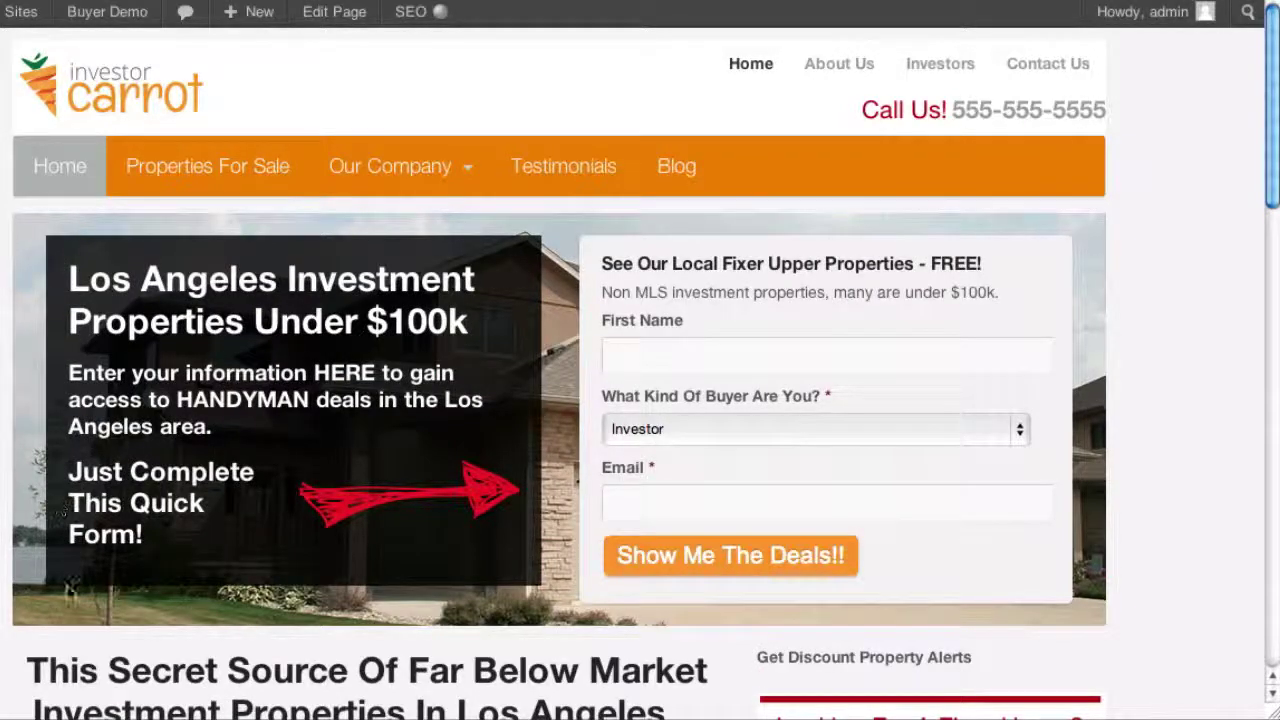
drag(110, 280, 228, 540)
click(682, 268)
Return to the Home page editor and examine the hero section's left side content and selected opt-in form
key(alt+Left)
scroll(920, 312, down, 5)
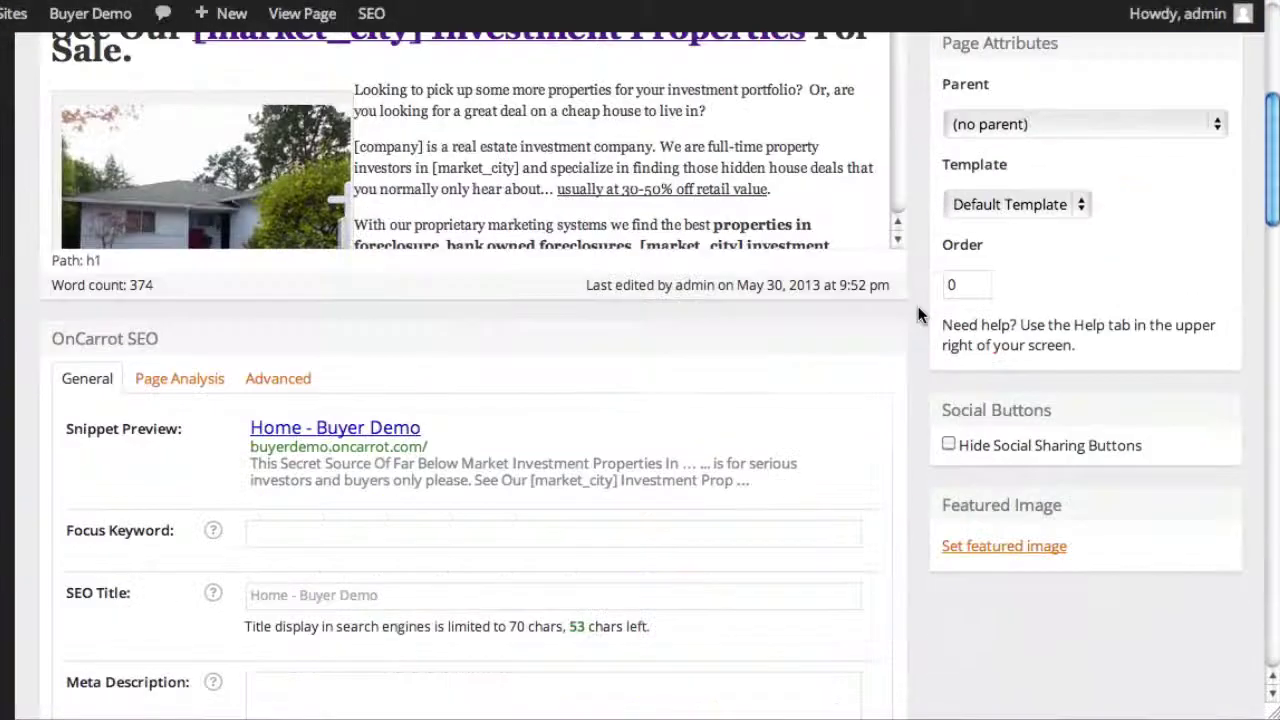
scroll(920, 315, down, 6)
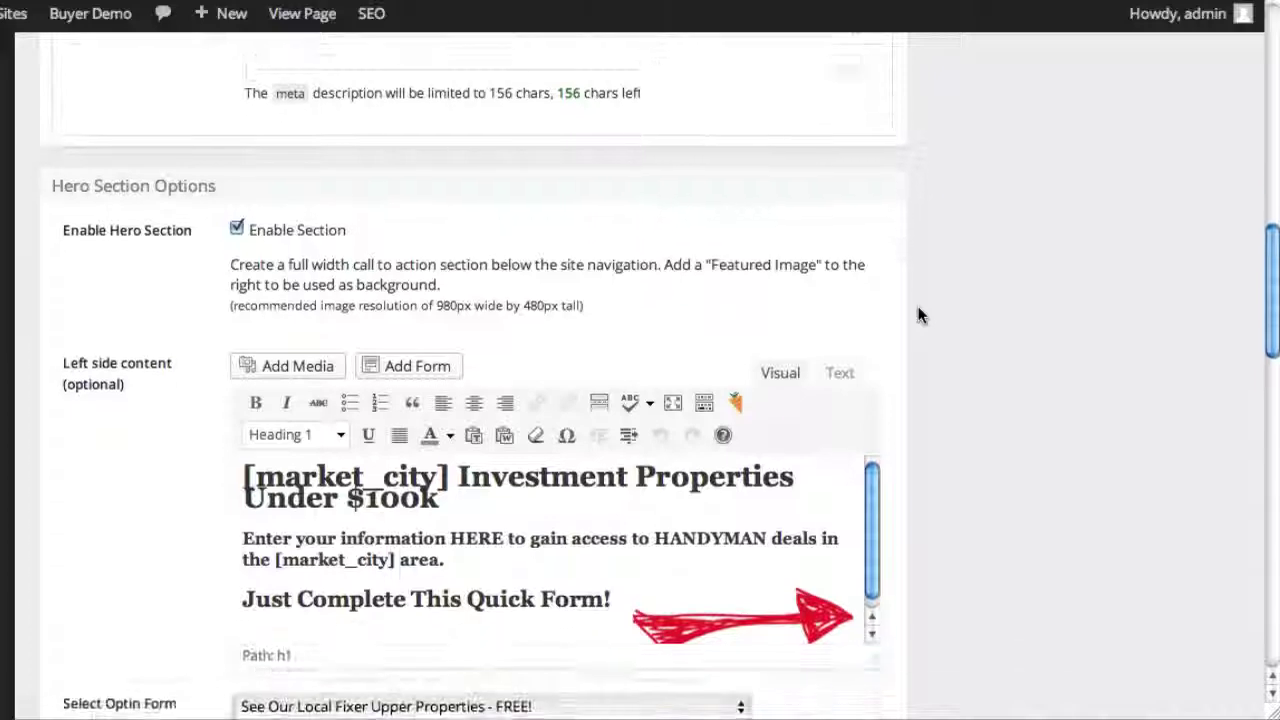
scroll(920, 315, down, 1)
scroll(918, 316, up, 1)
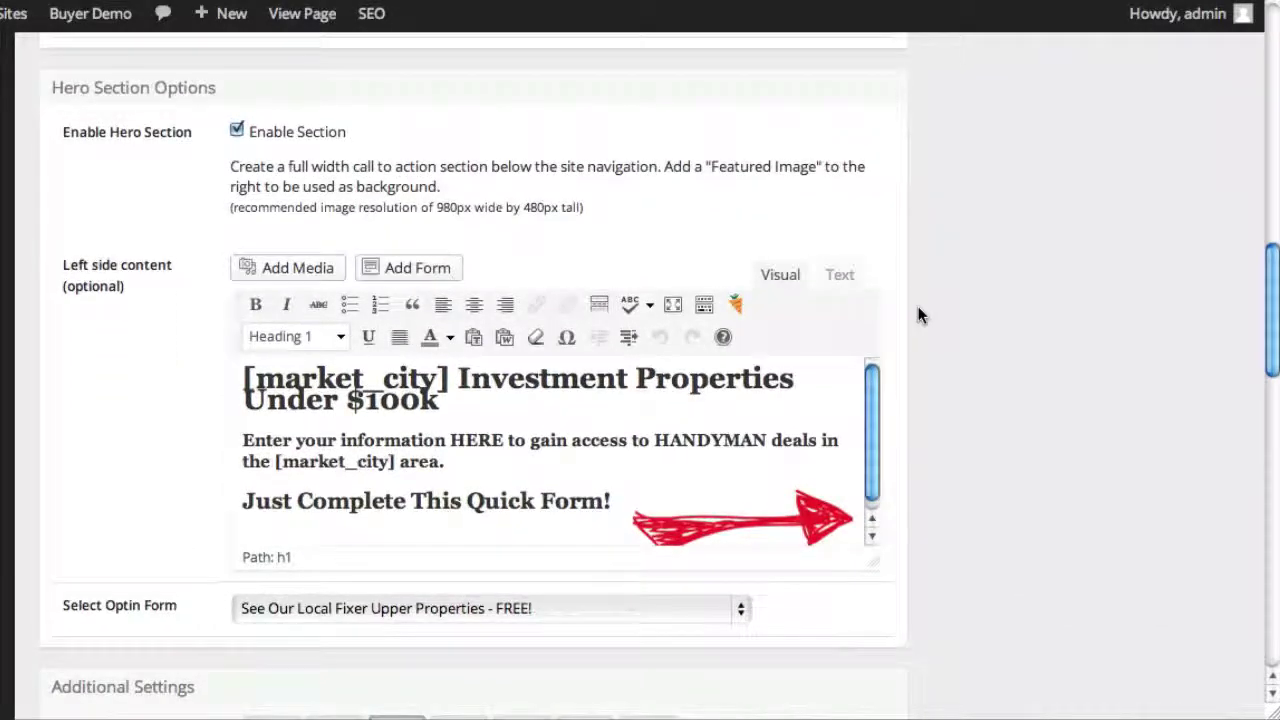
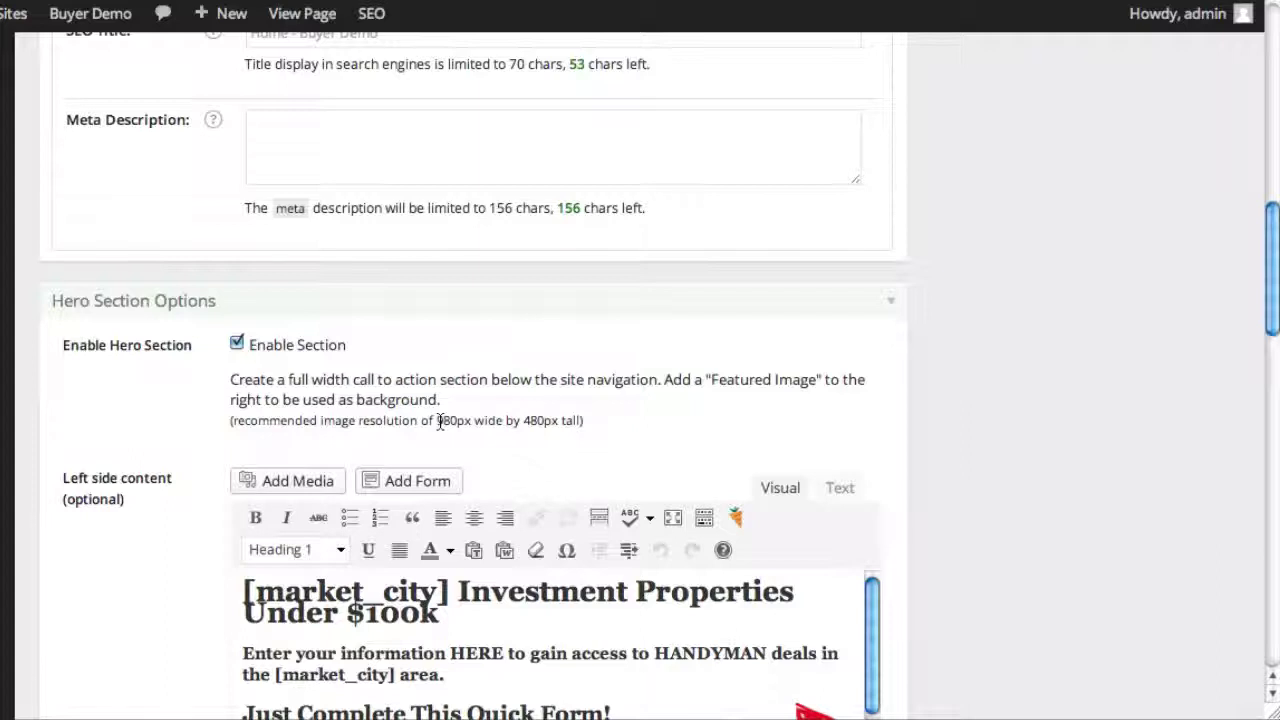
Check the recommended hero image resolution and go back to the Home page's Featured Image setting
double_click(440, 421)
click(441, 423)
scroll(438, 420, up, 15)
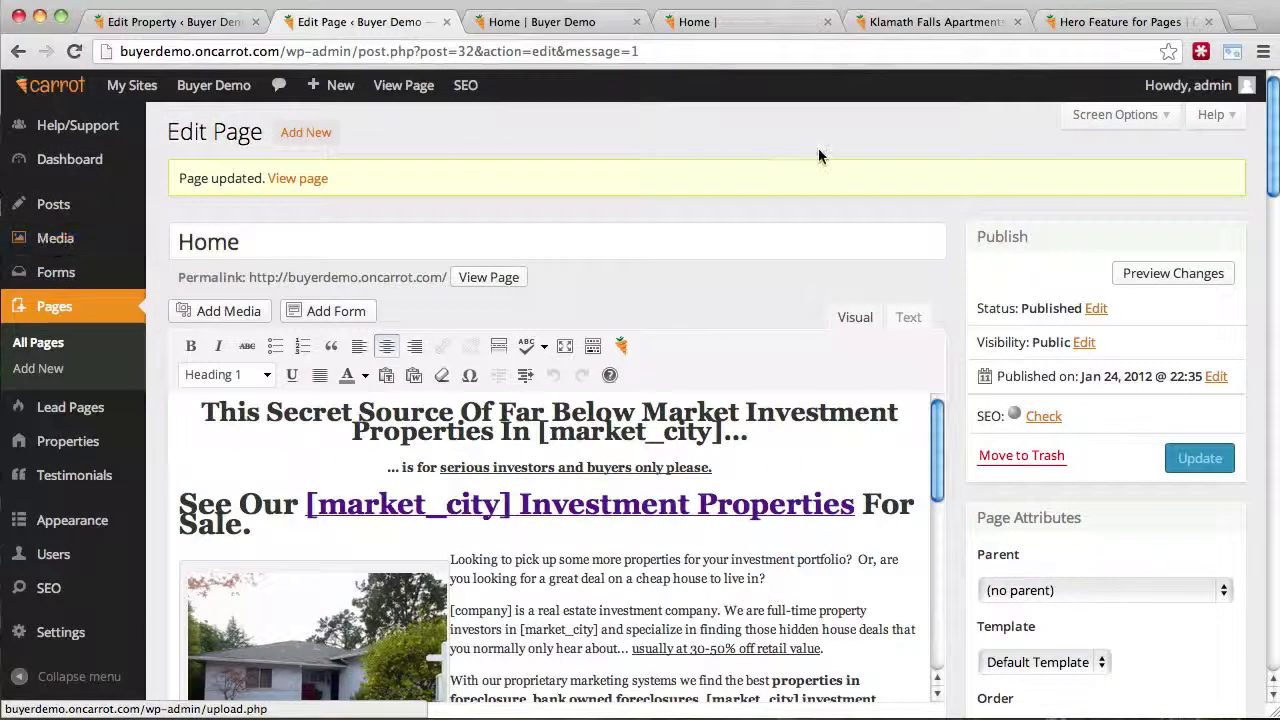
scroll(961, 304, down, 5)
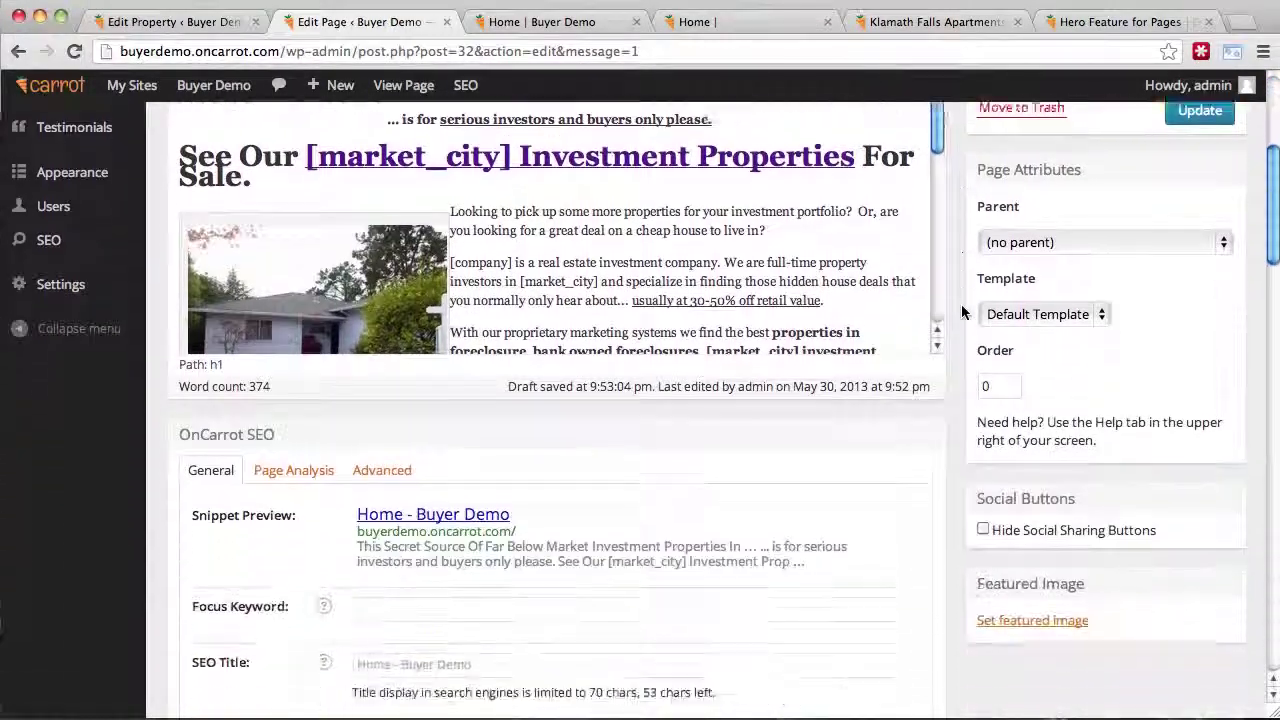
Switch to the OnCarrot help site's tutorials page and enter "edit images" as the tutorial search
click(1105, 22)
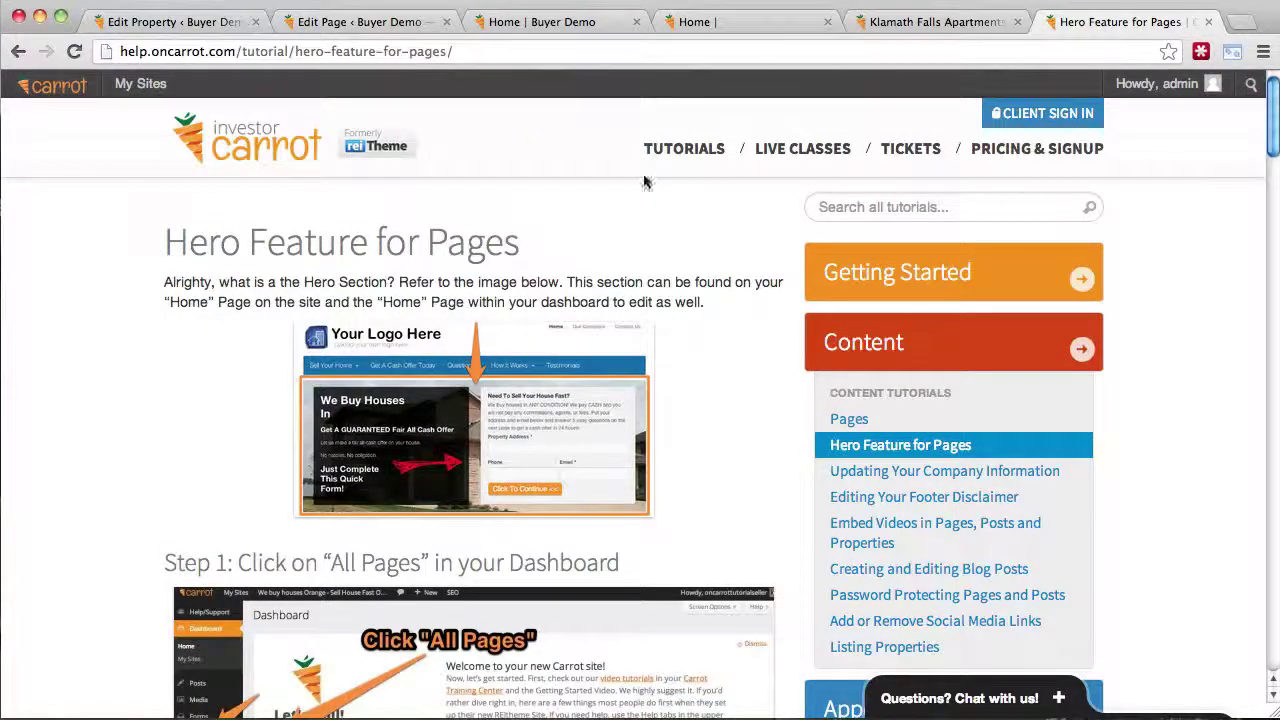
click(684, 150)
click(446, 286)
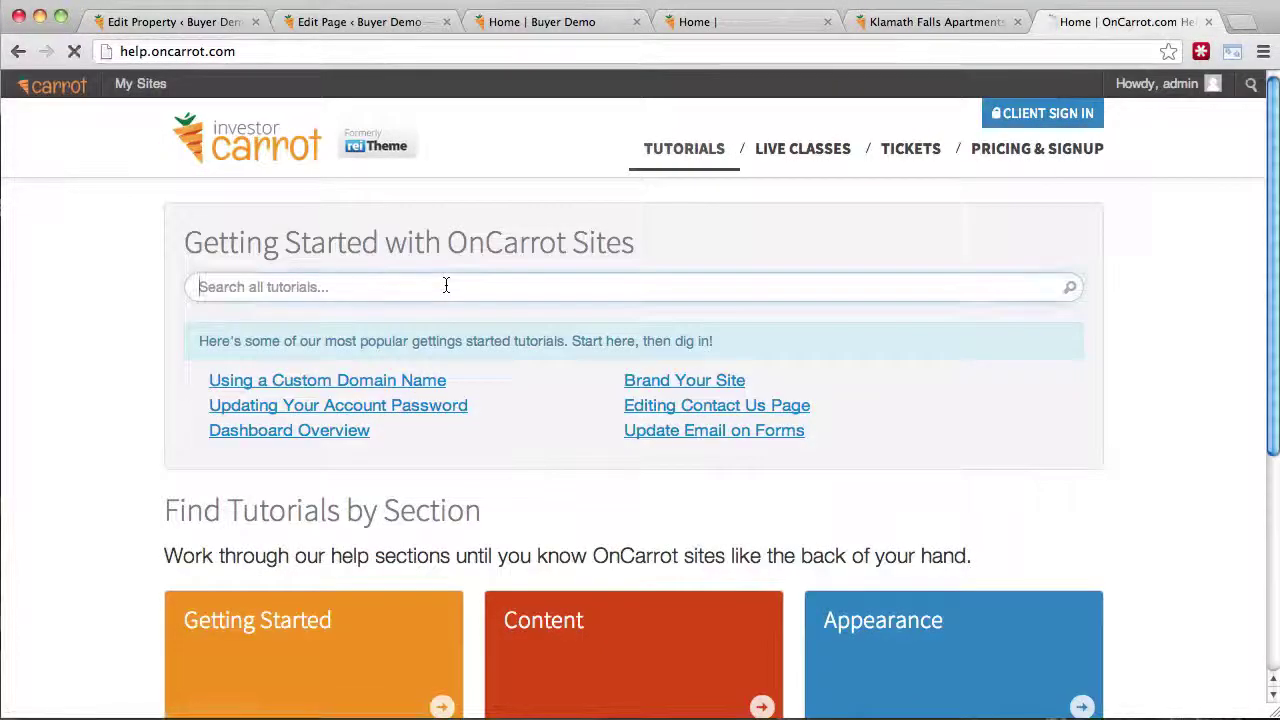
text(edit images)
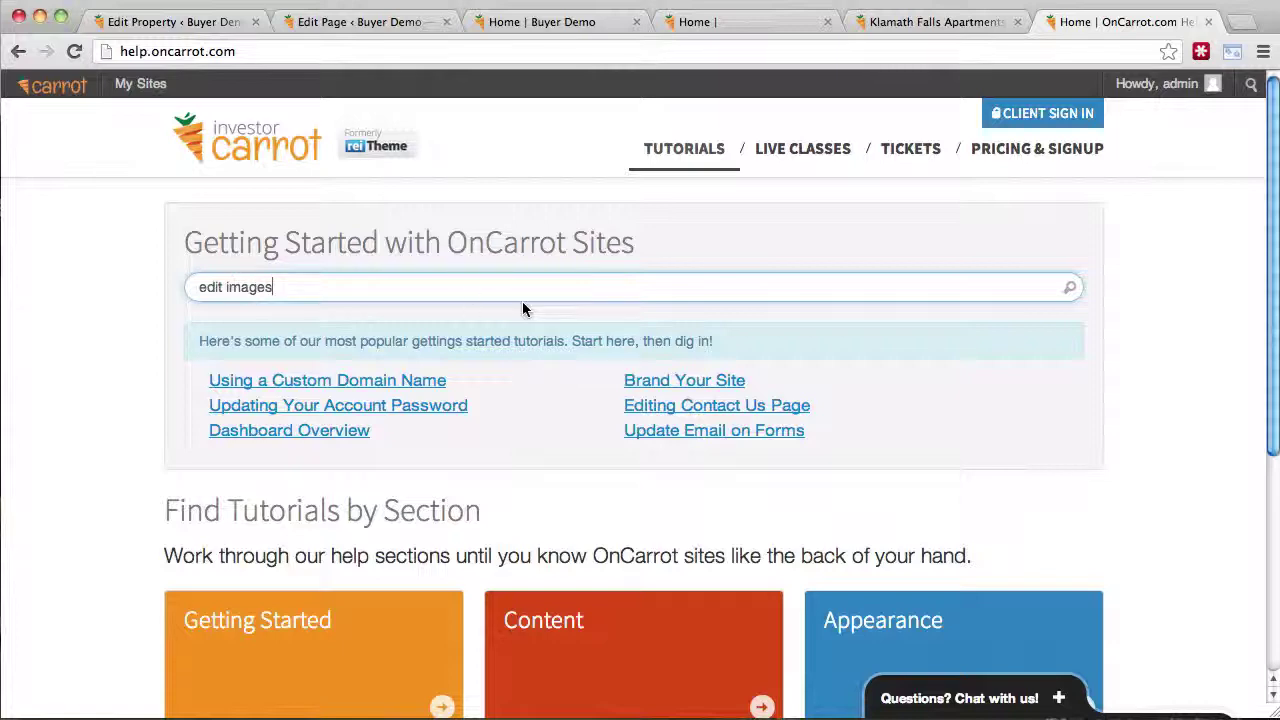
Return to the Home page editor and set fixer-upper3.jpg from the media library as the featured image
click(540, 22)
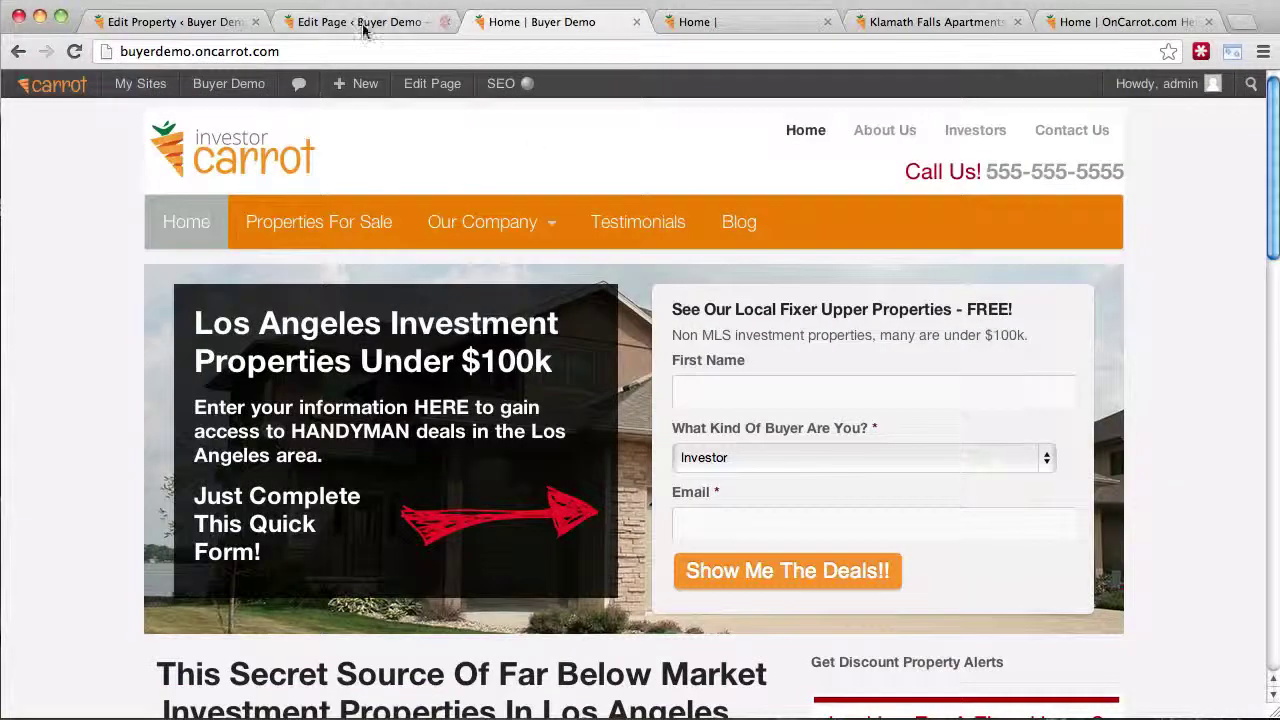
click(360, 22)
click(995, 561)
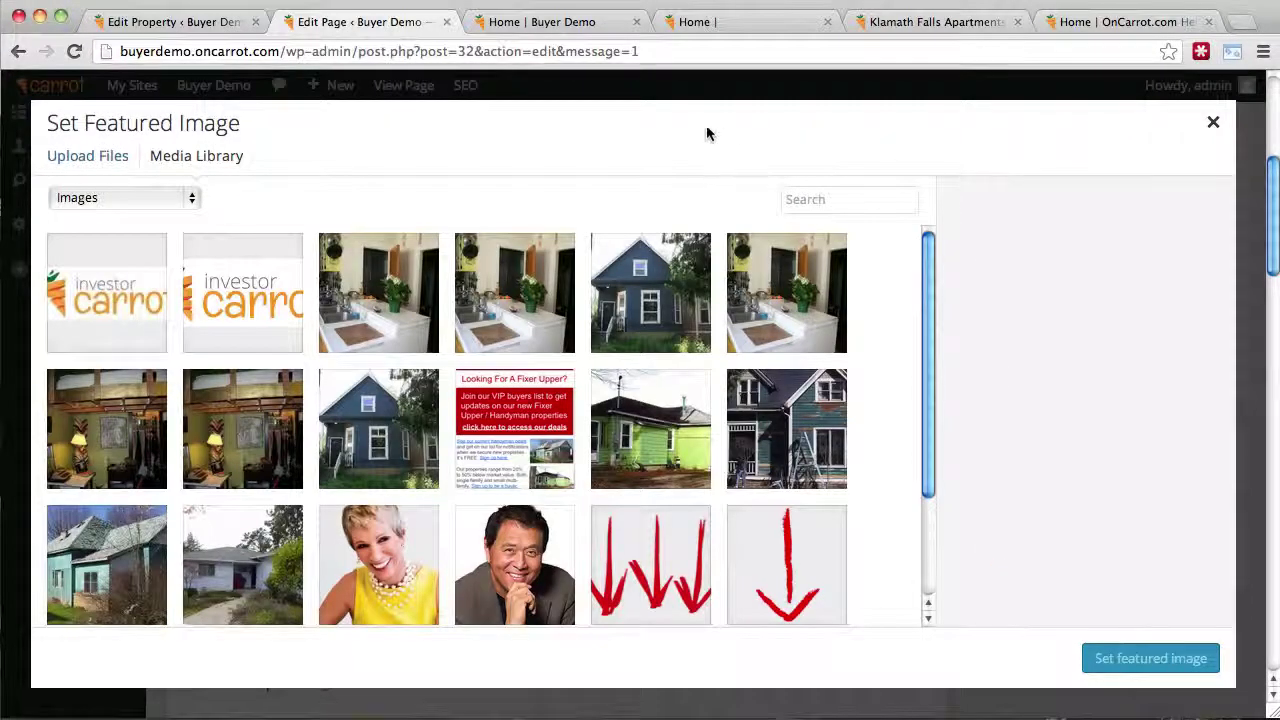
scroll(445, 420, down, 5)
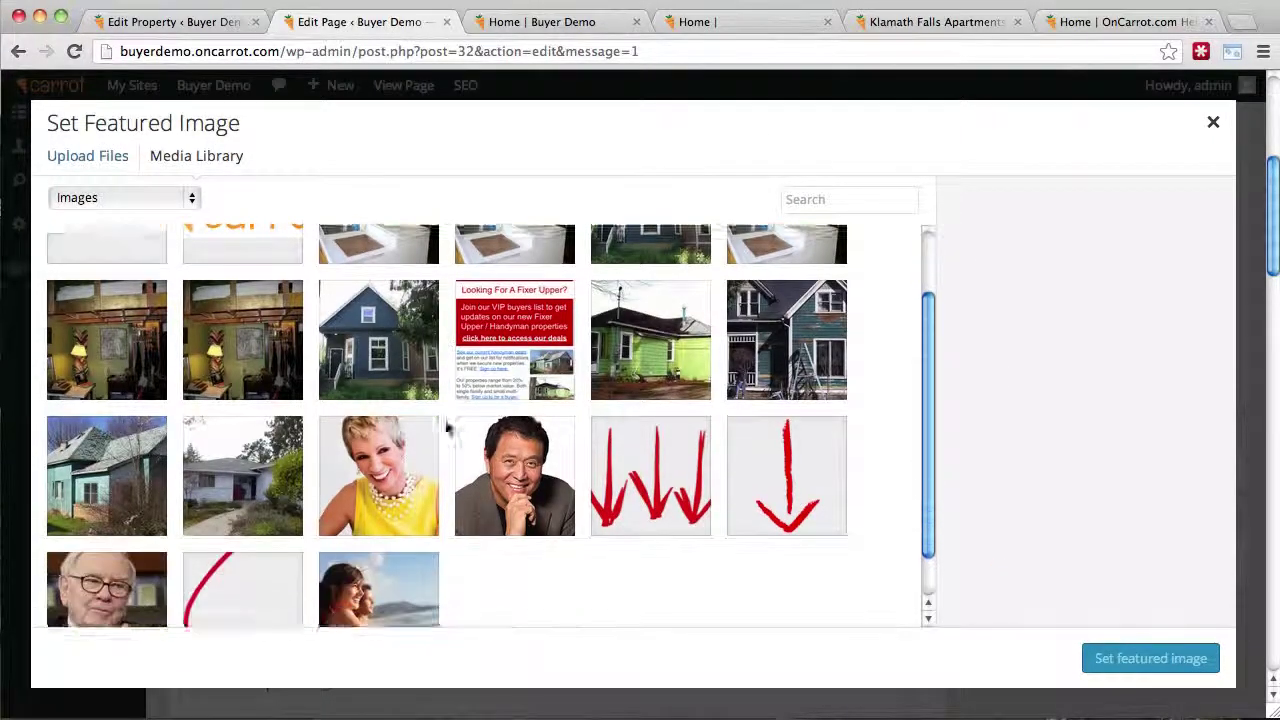
scroll(445, 420, up, 5)
scroll(445, 427, up, 5)
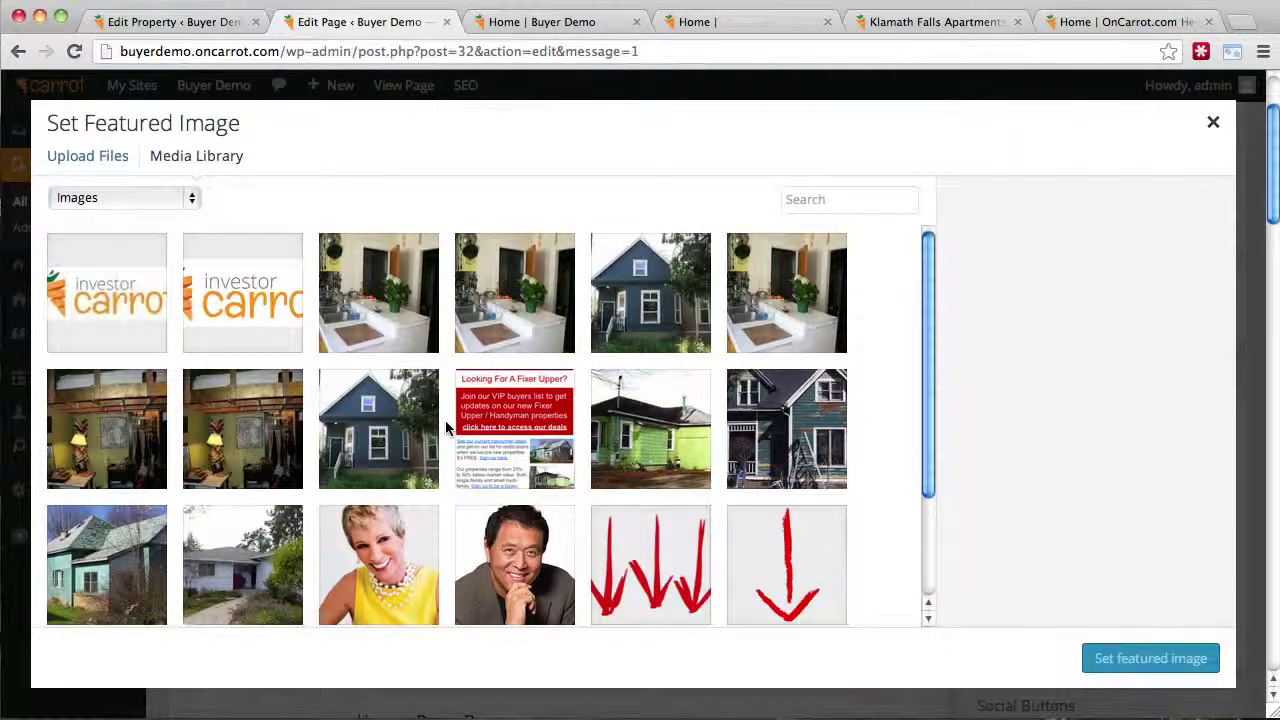
click(730, 405)
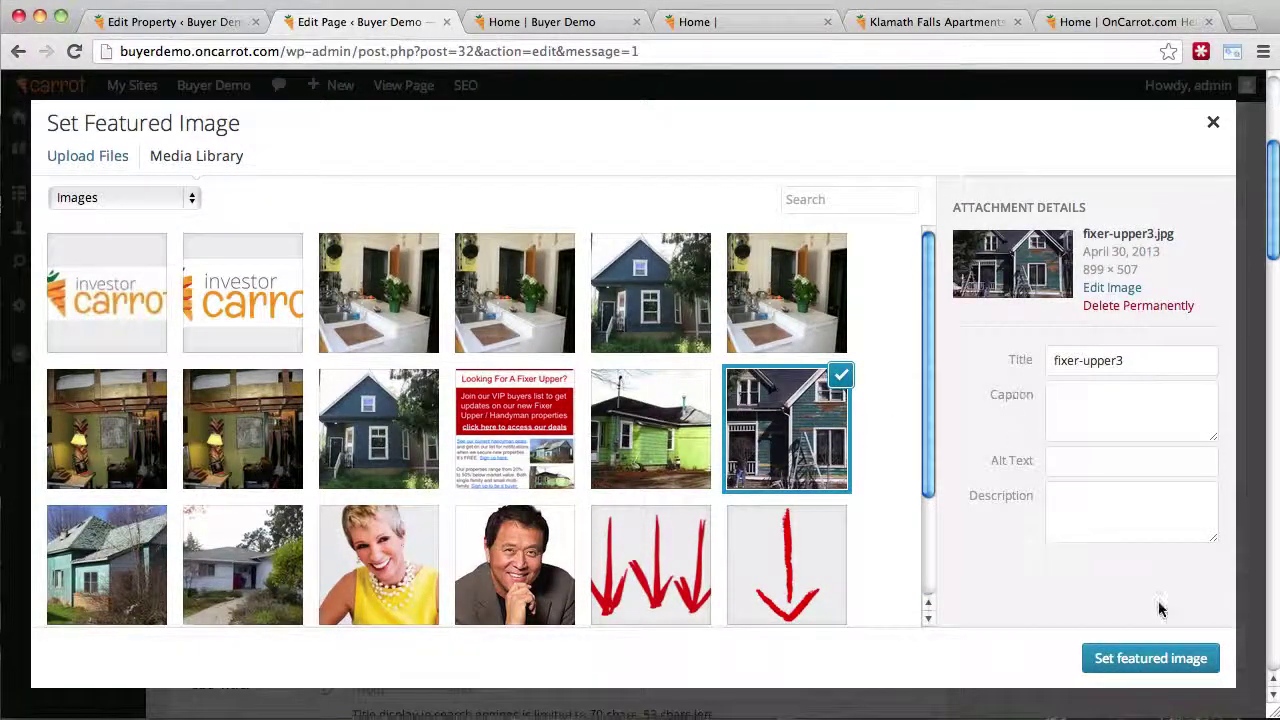
click(1157, 657)
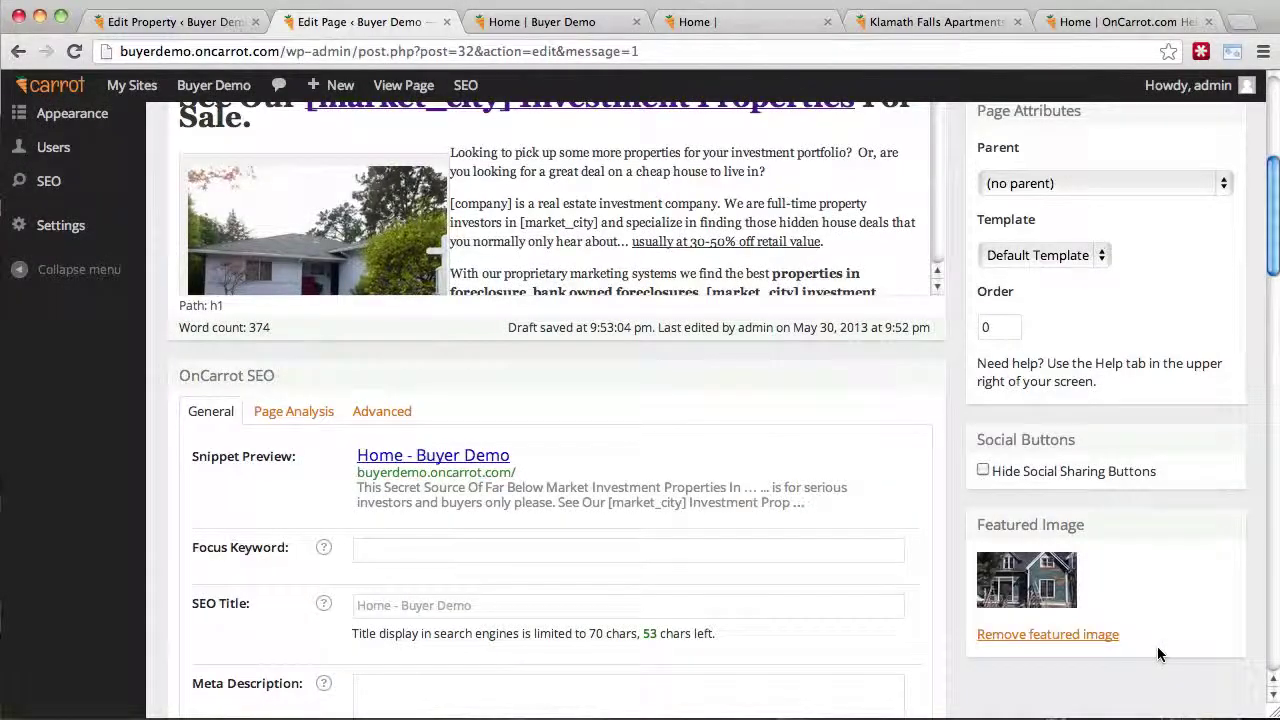
Update the Home page and reload the live home page to check the hero background, ending back in the editor
scroll(1180, 560, up, 5)
click(1204, 462)
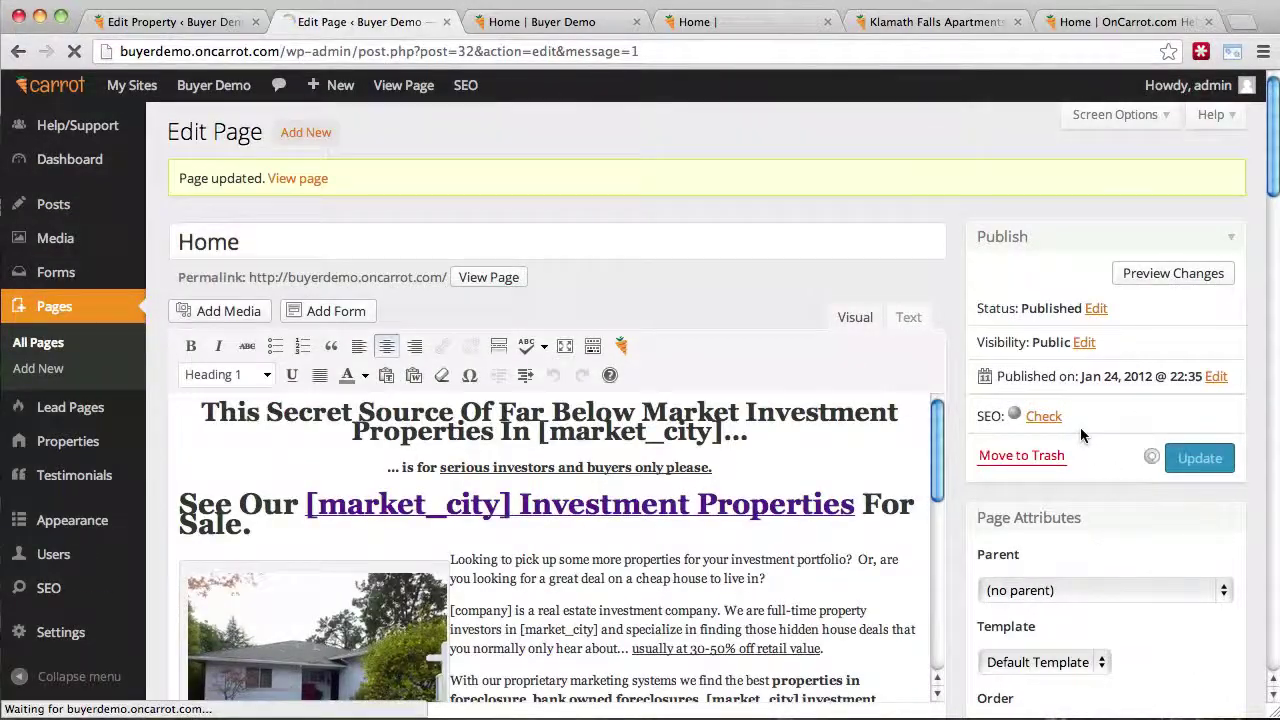
click(545, 26)
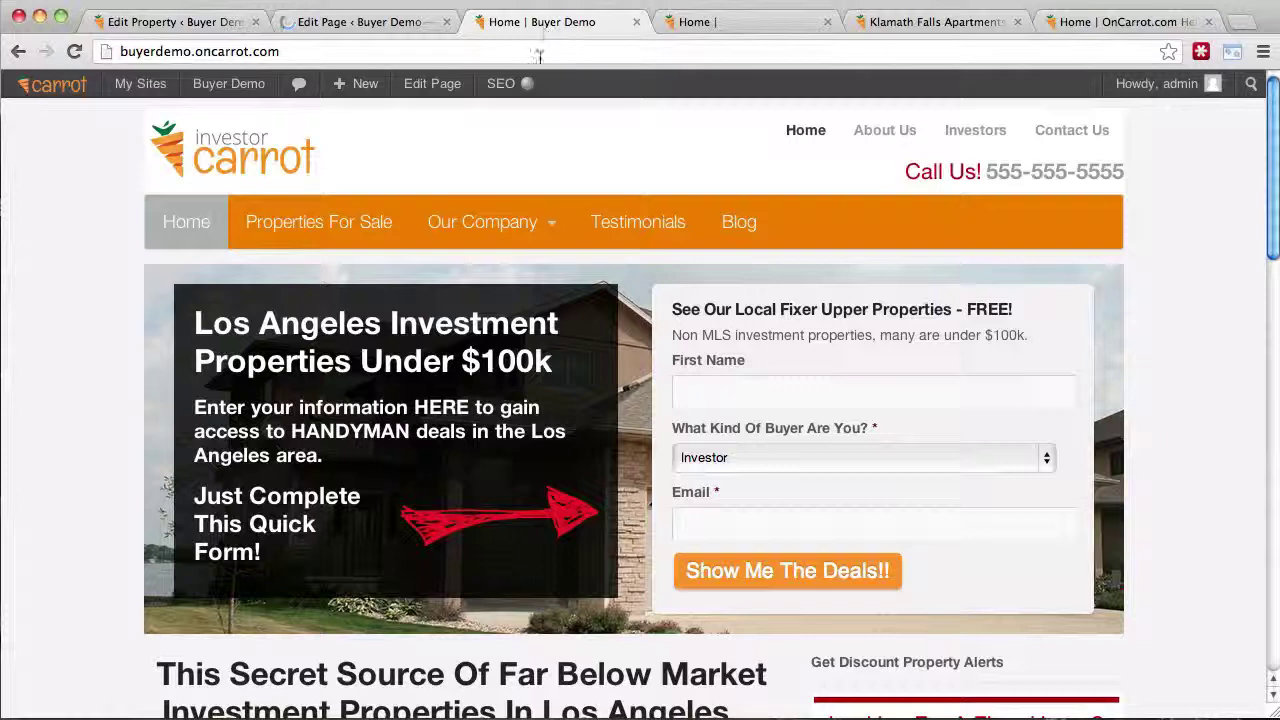
click(538, 55)
key(Return)
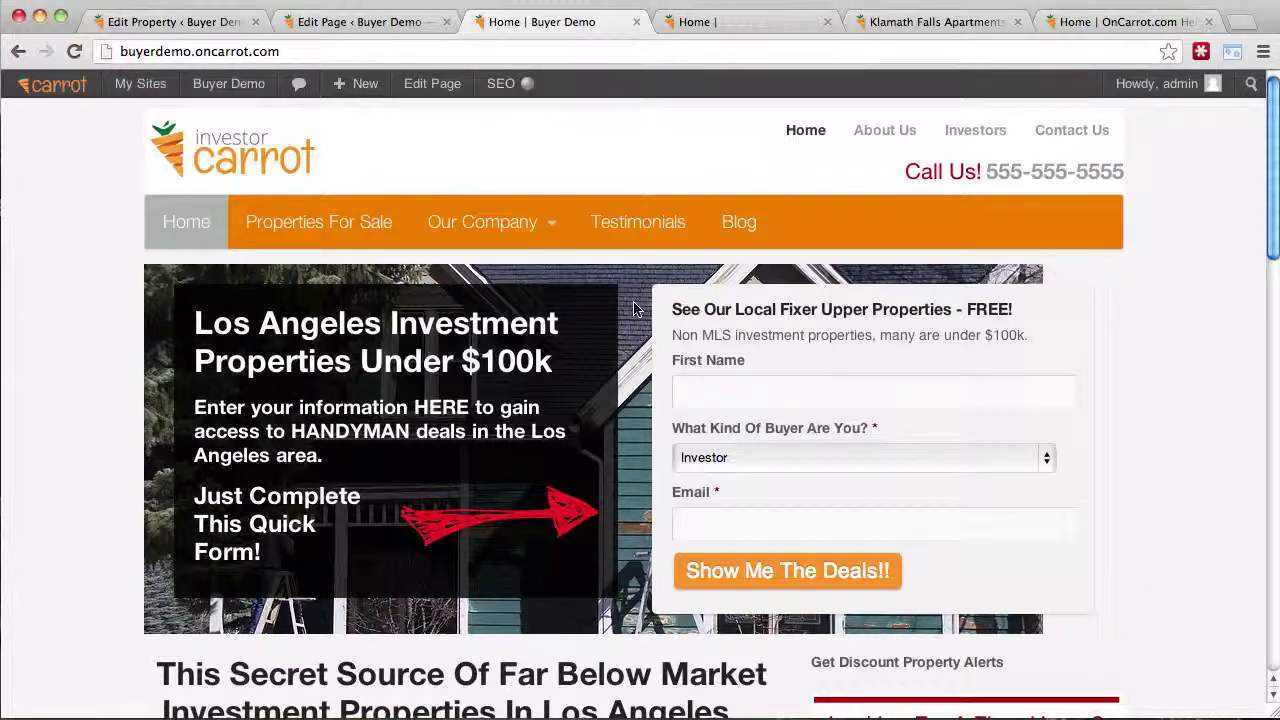
click(366, 22)
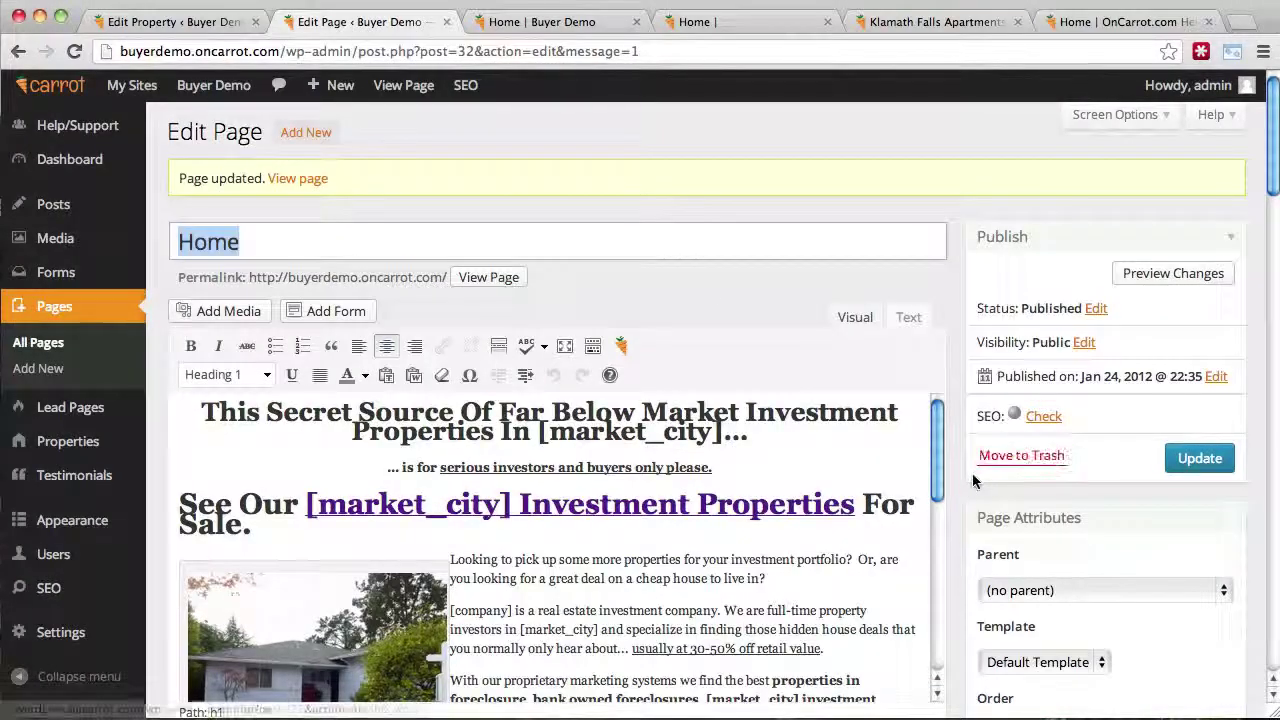
Remove the Home page's current featured image and open the featured image chooser
scroll(972, 475, down, 5)
scroll(972, 475, down, 6)
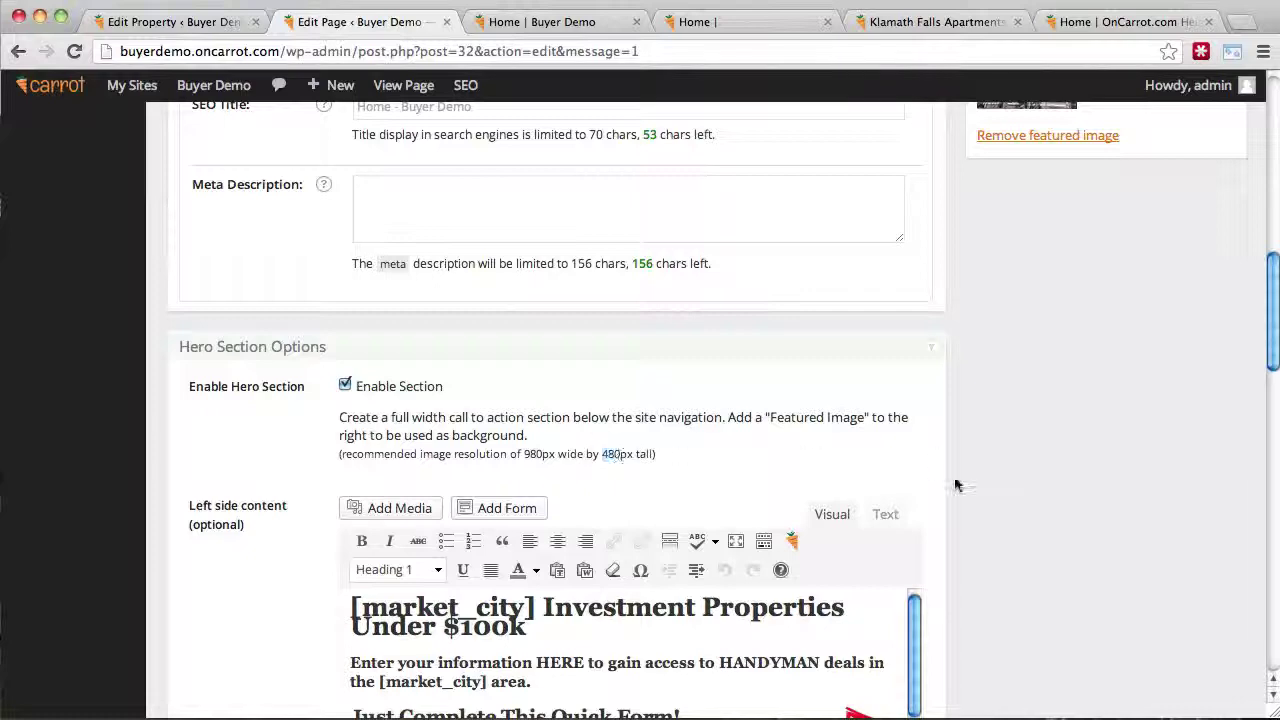
scroll(955, 485, up, 4)
click(1027, 488)
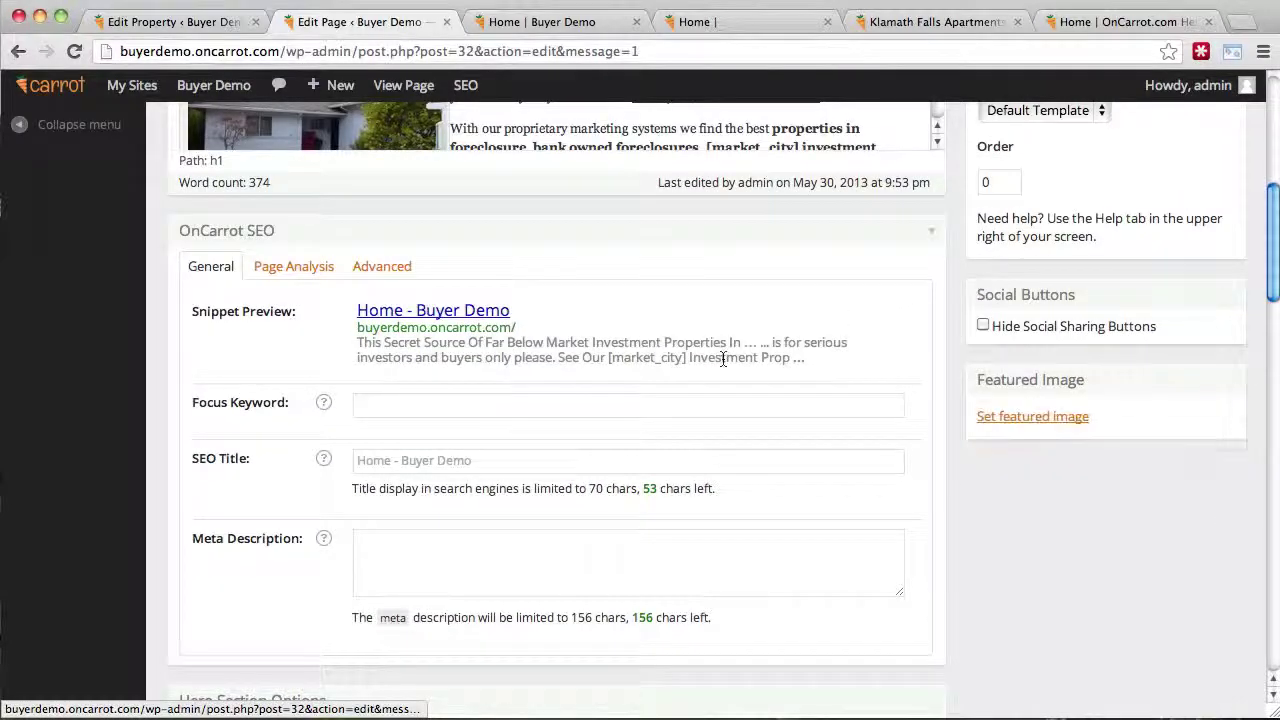
click(1022, 418)
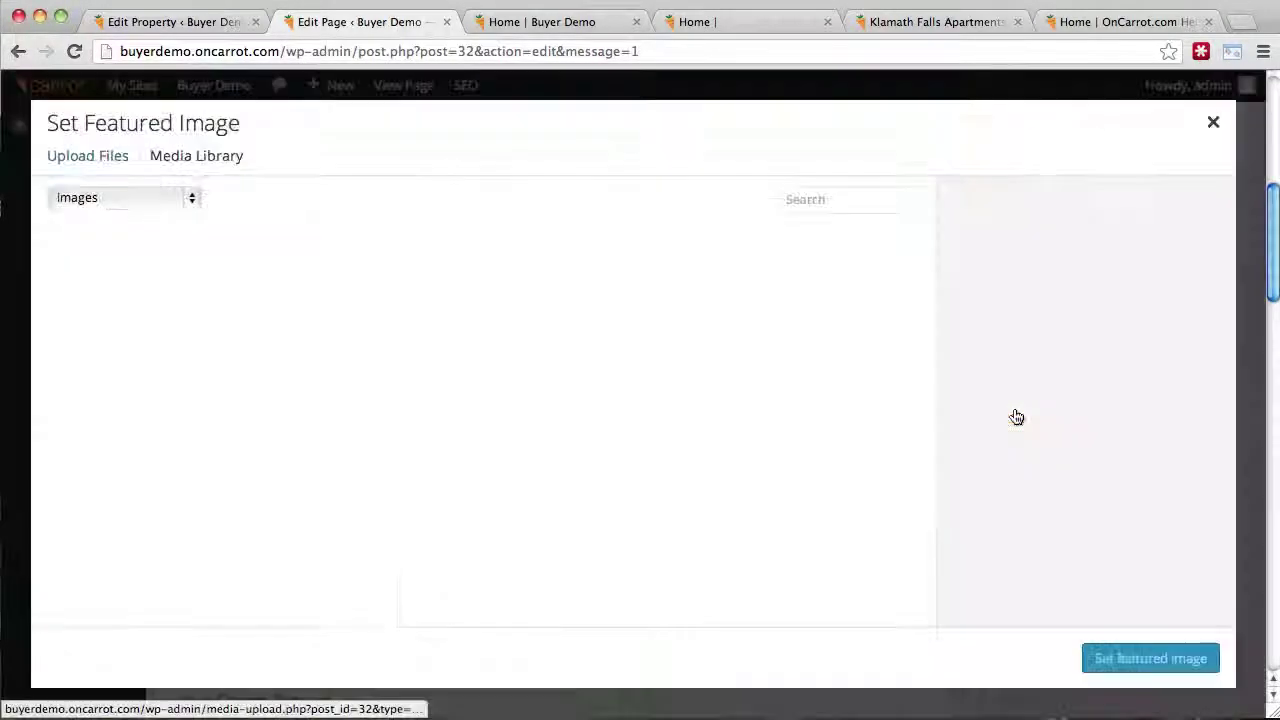
Upload pic1.jpg from the desktop and set it as the Home page's featured image
drag(310, 8, 506, 8)
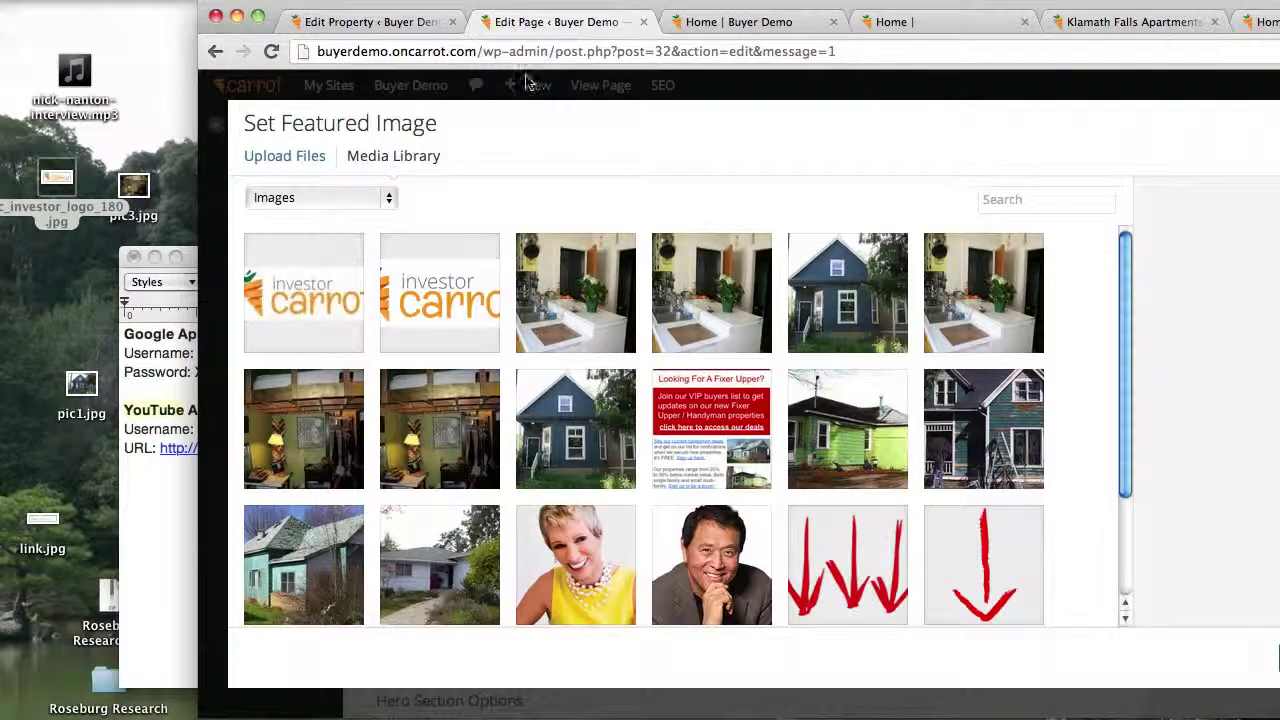
click(312, 167)
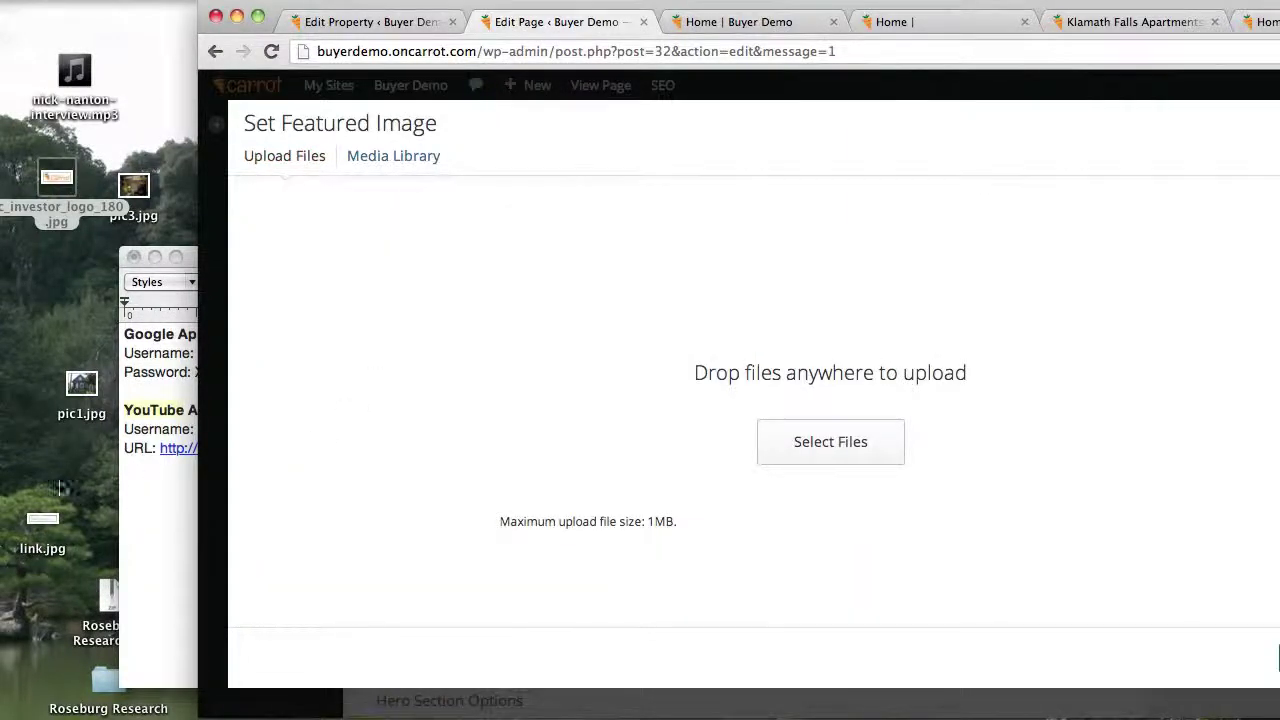
click(75, 385)
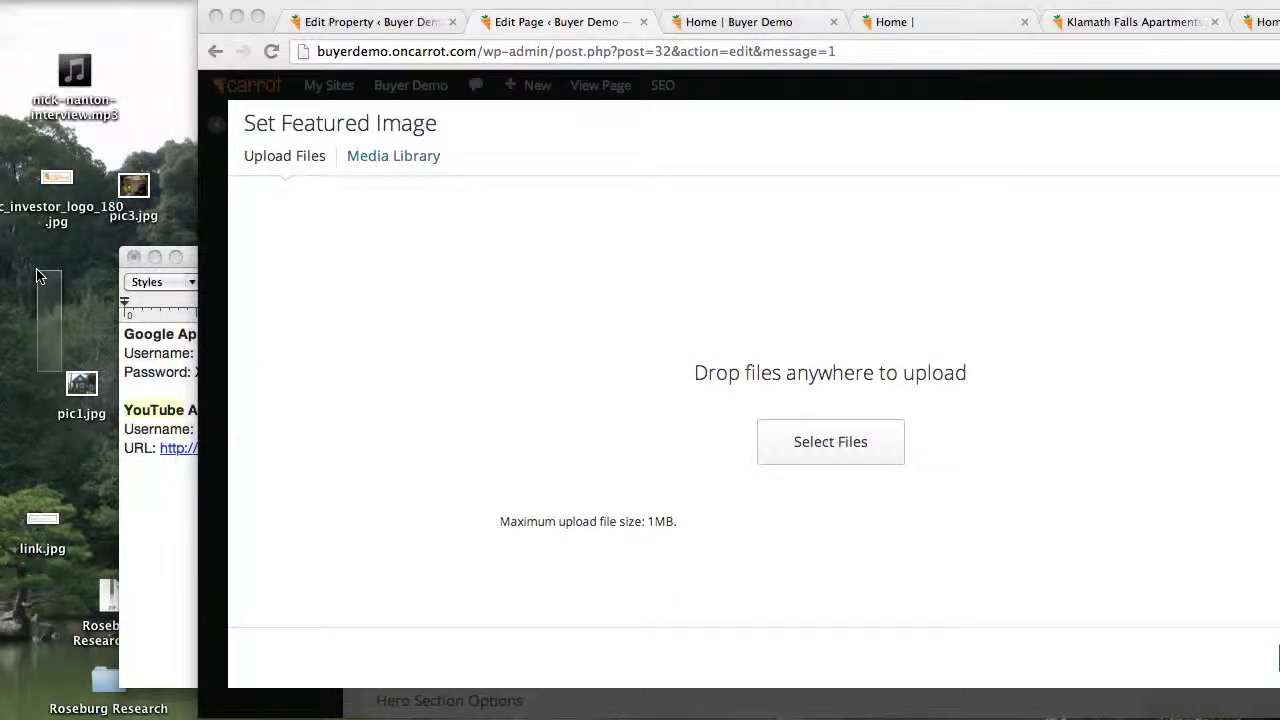
drag(75, 385, 673, 392)
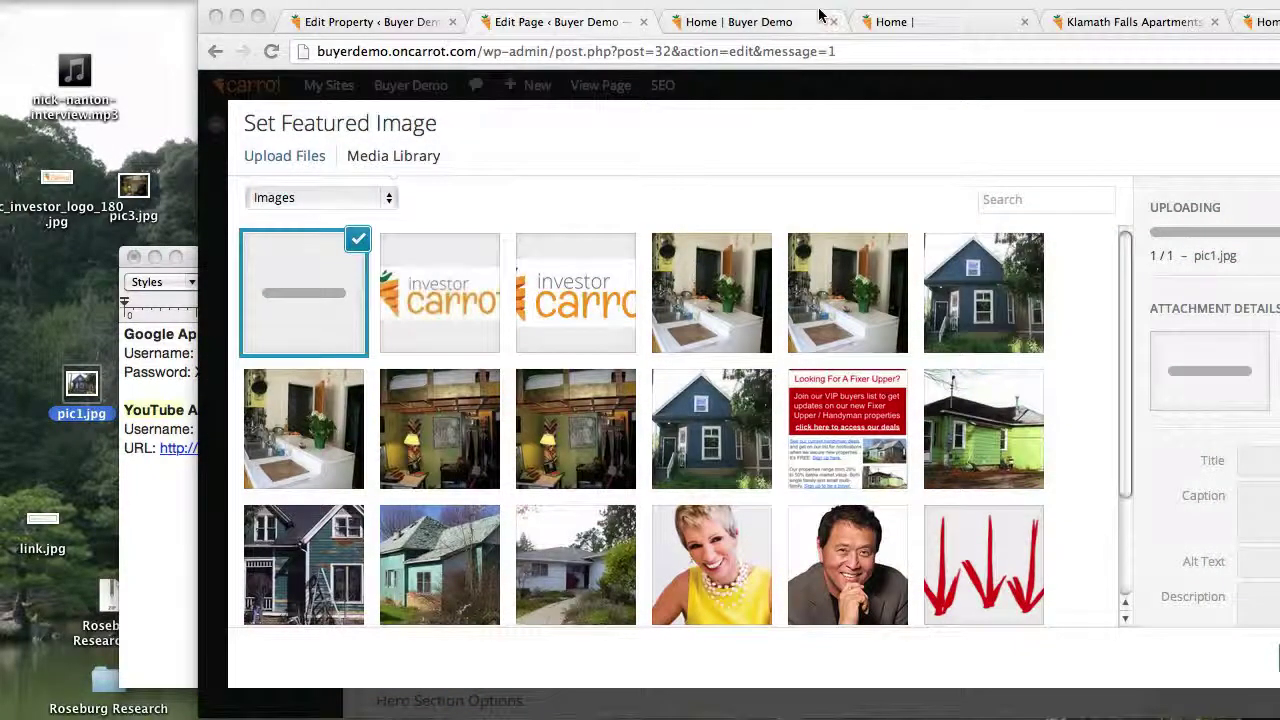
drag(822, 14, 621, 10)
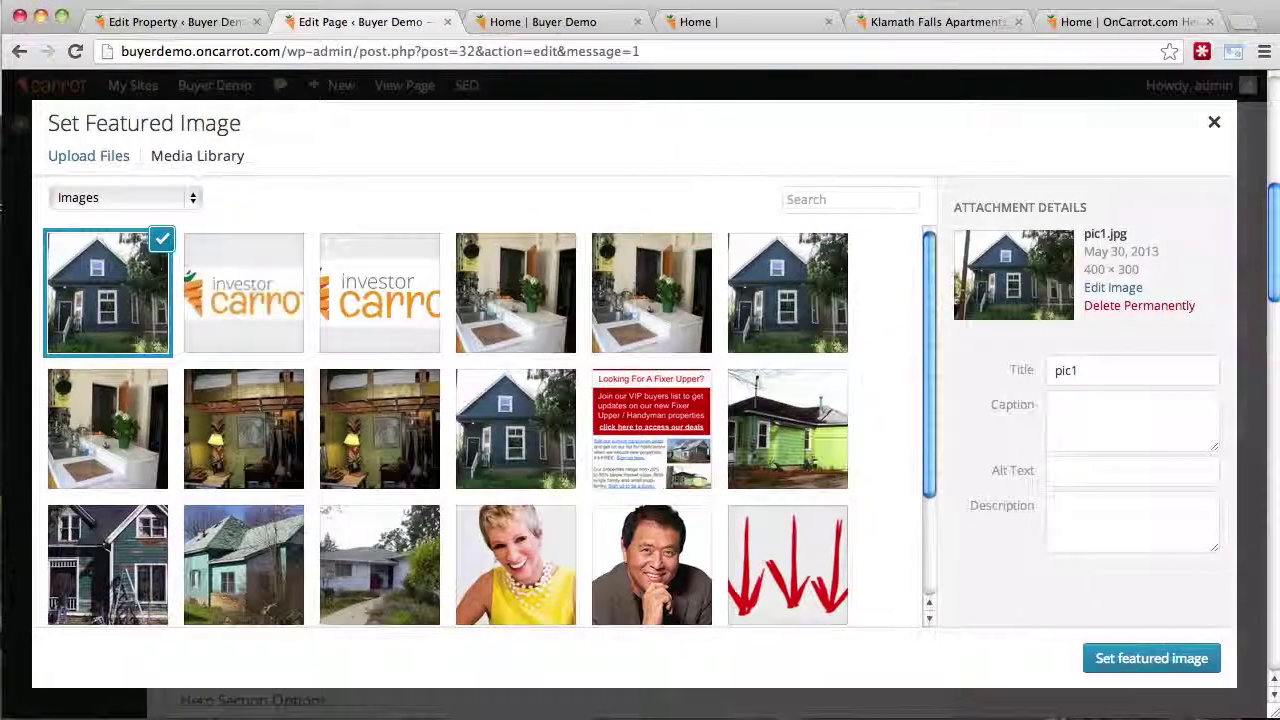
click(1120, 658)
Update the Home page and reload the live Buyer Demo home page to check the new hero background
scroll(1097, 554, up, 10)
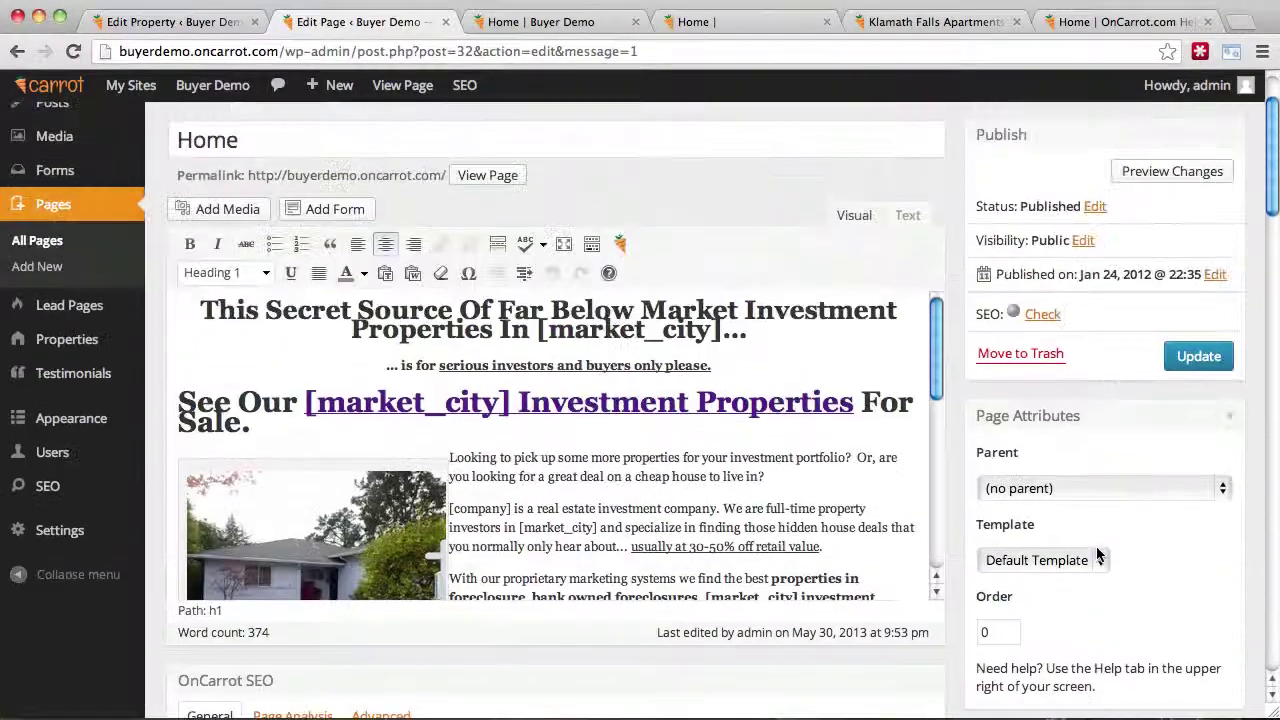
click(1199, 441)
click(554, 24)
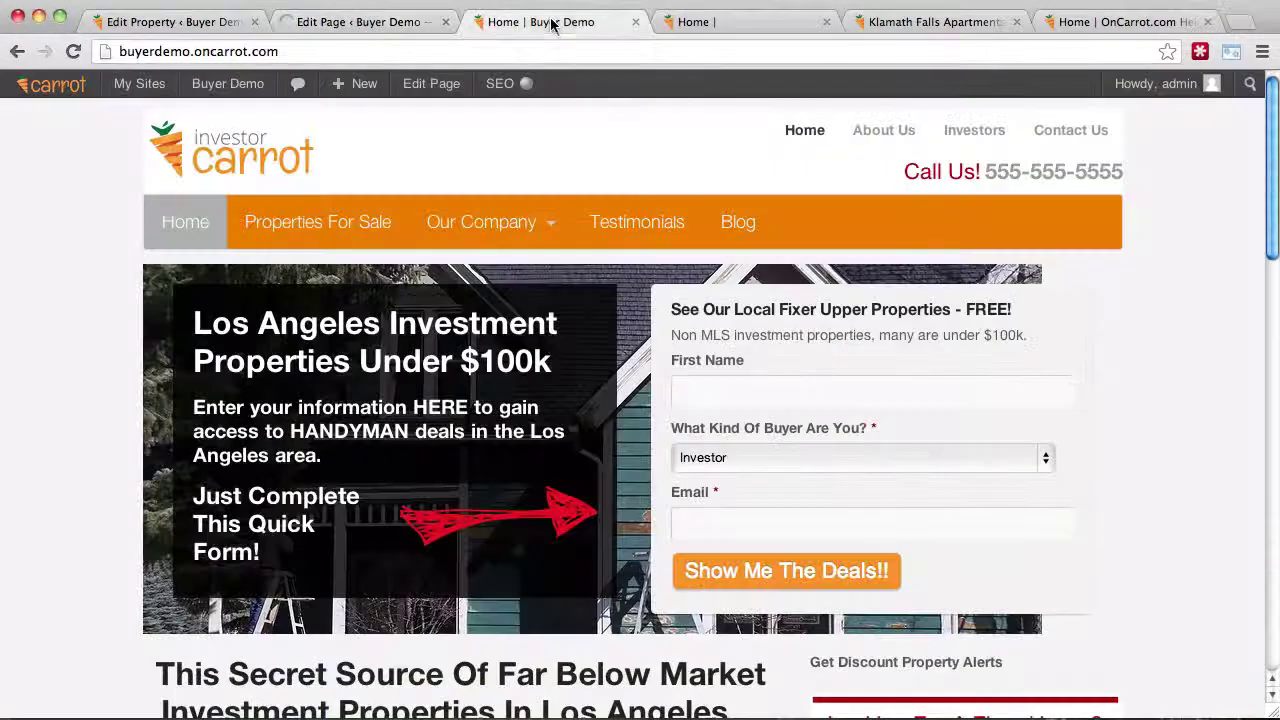
click(545, 48)
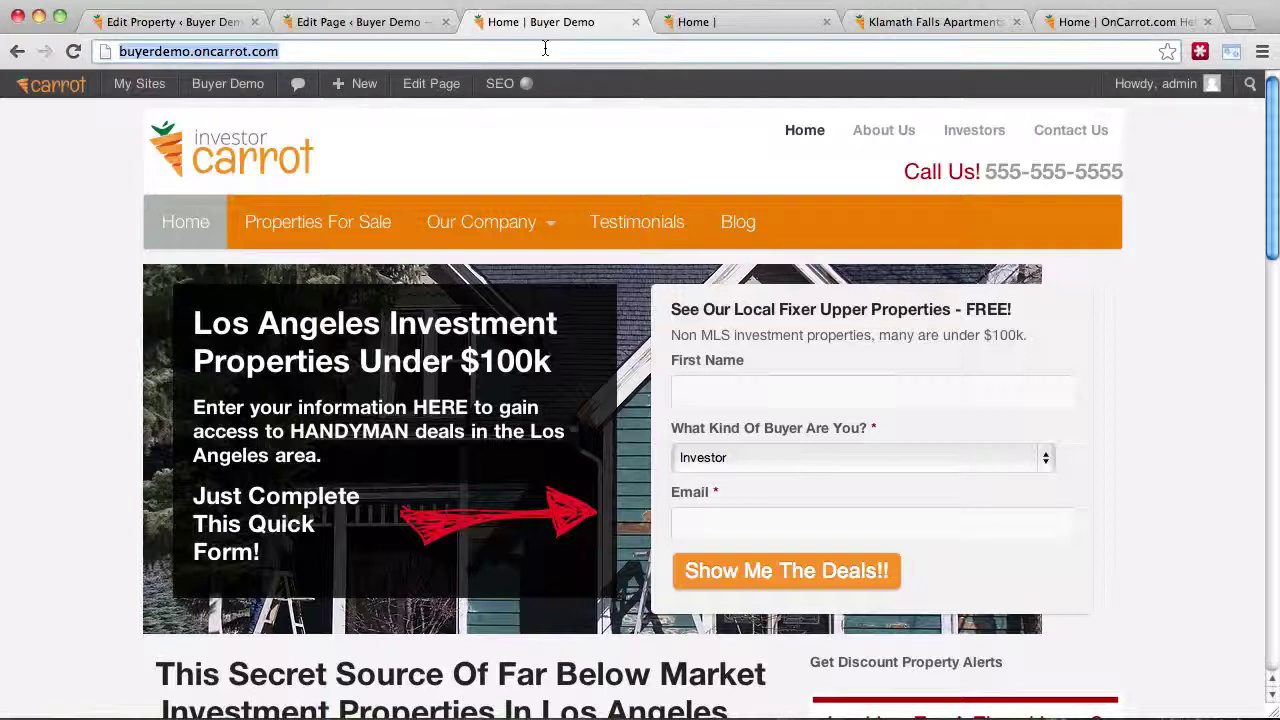
key(Return)
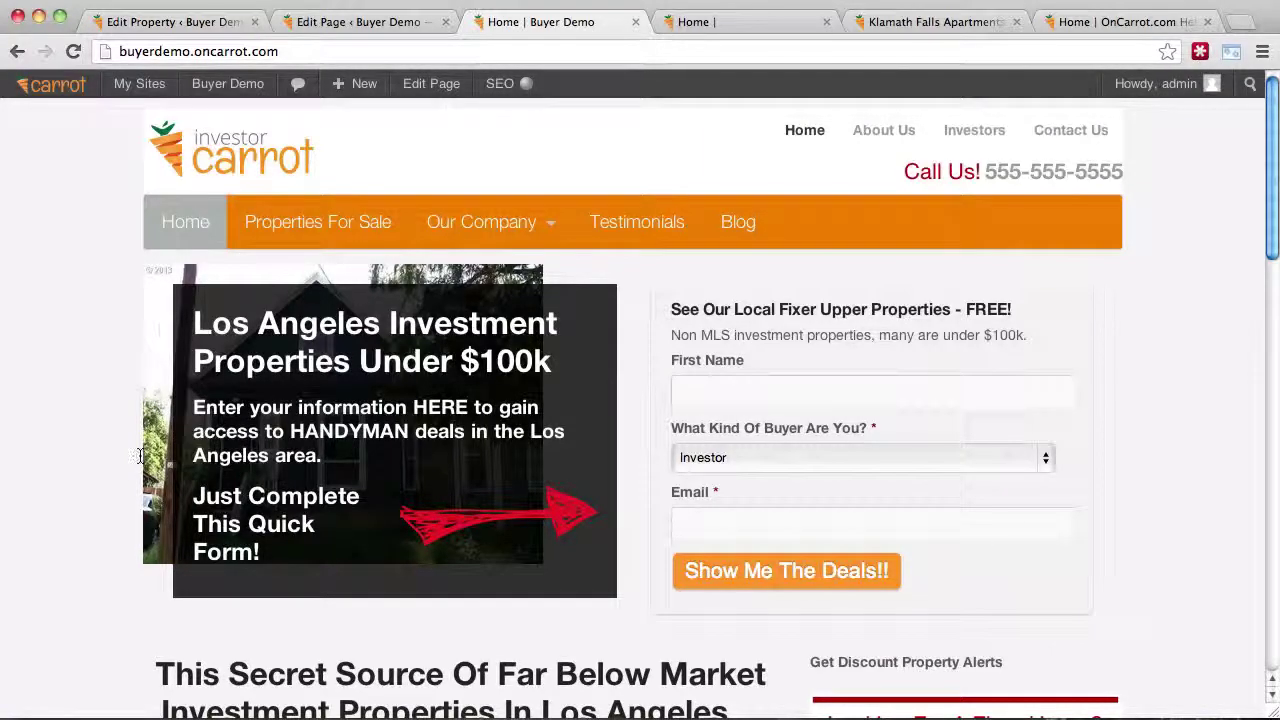
Switch to the Klamath Falls Apartments site and examine how its hero image fills the section
click(975, 25)
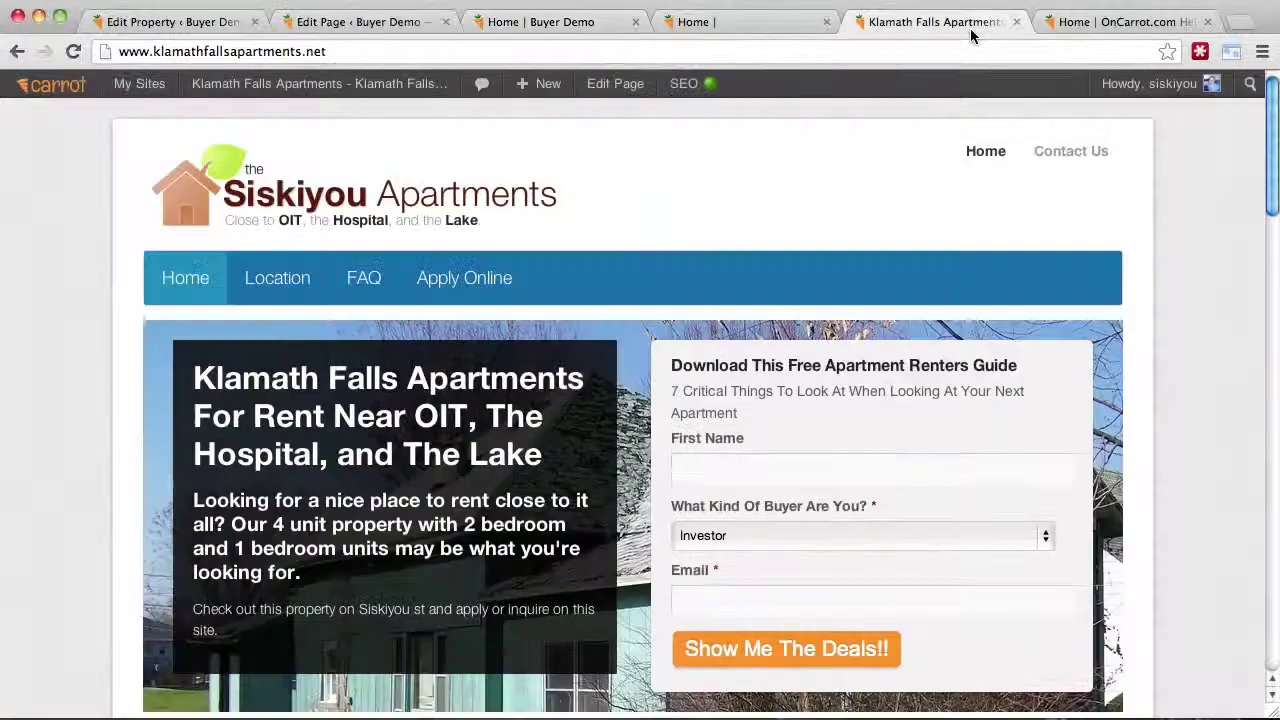
scroll(130, 325, down, 3)
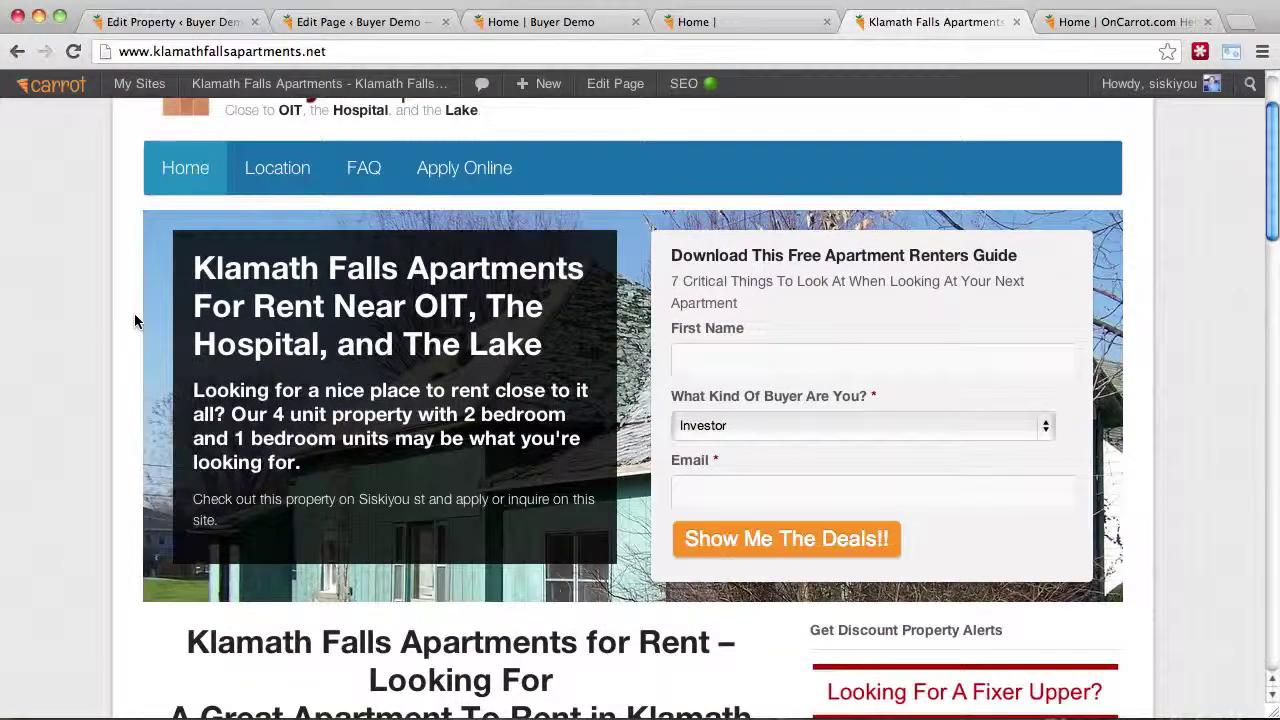
scroll(134, 320, up, 3)
scroll(134, 320, down, 3)
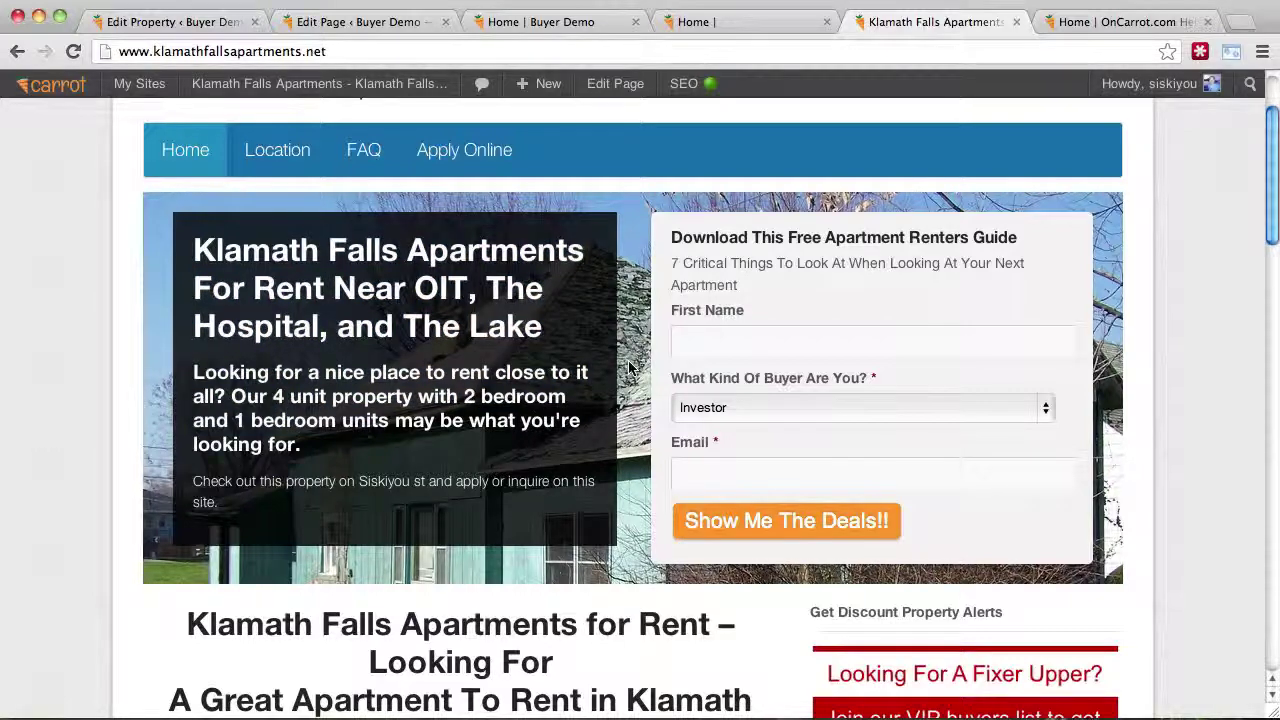
Switch to the brandingdemo.oncarrot.com home page and examine its hero image and the heading over it
click(720, 22)
scroll(882, 440, down, 2)
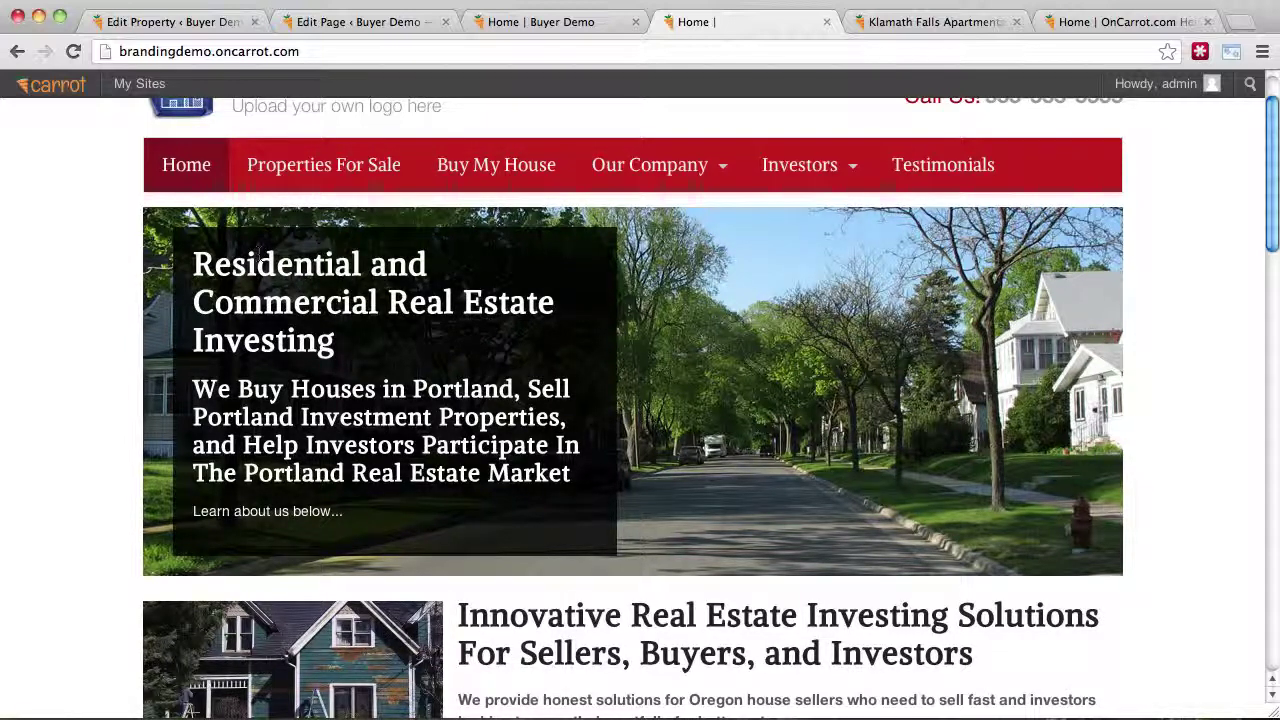
triple_click(216, 267)
click(310, 345)
triple_click(310, 345)
click(216, 264)
drag(320, 345, 225, 267)
click(225, 267)
Return to the Home page editor and remove its featured image
click(366, 21)
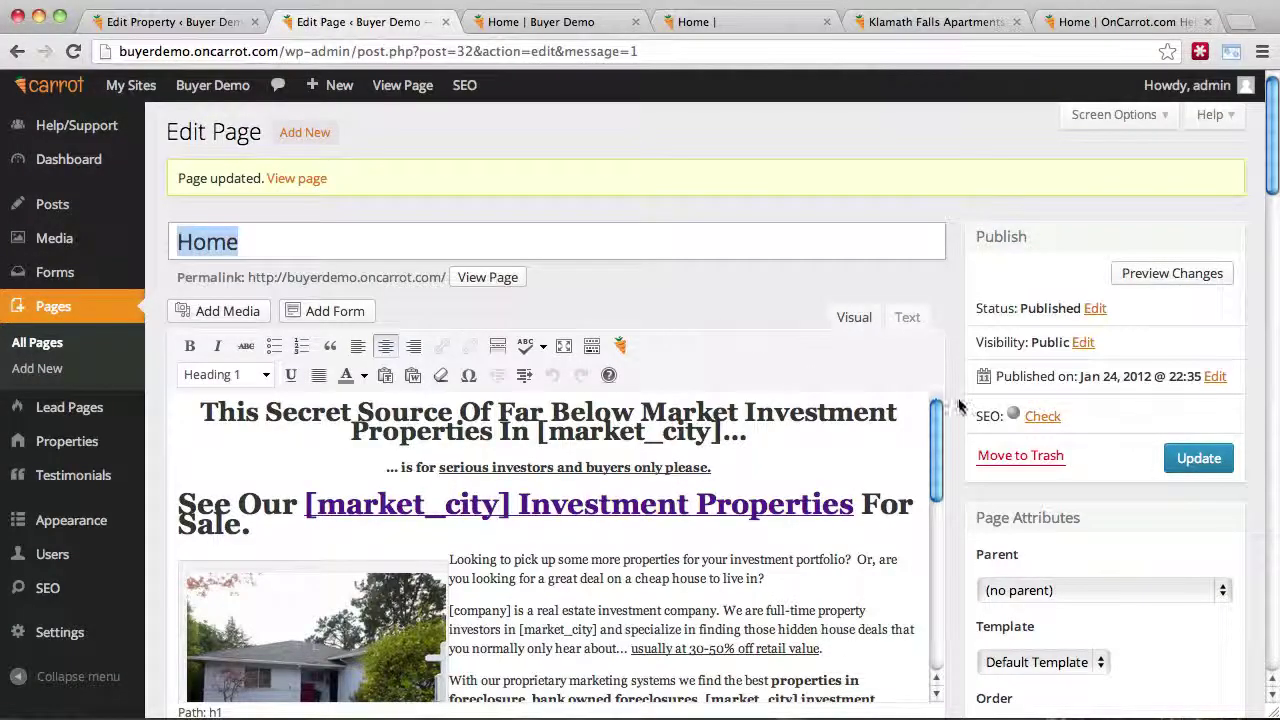
scroll(958, 405, down, 6)
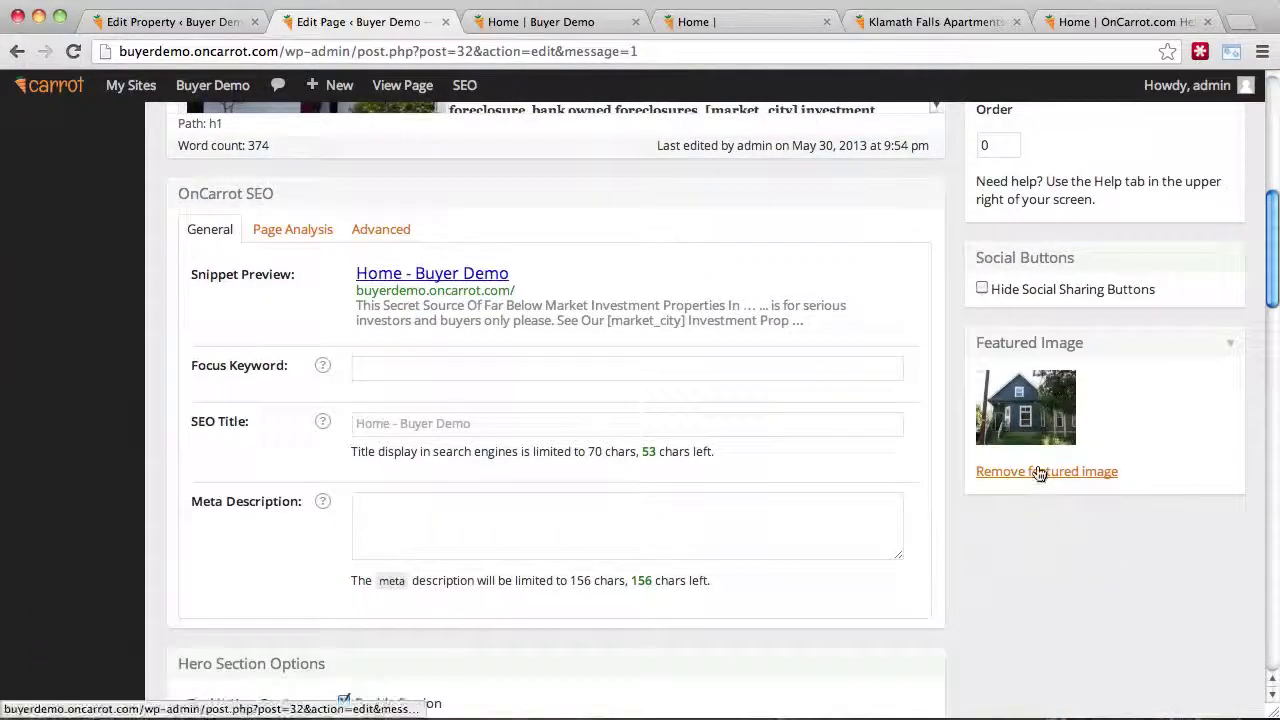
click(1040, 473)
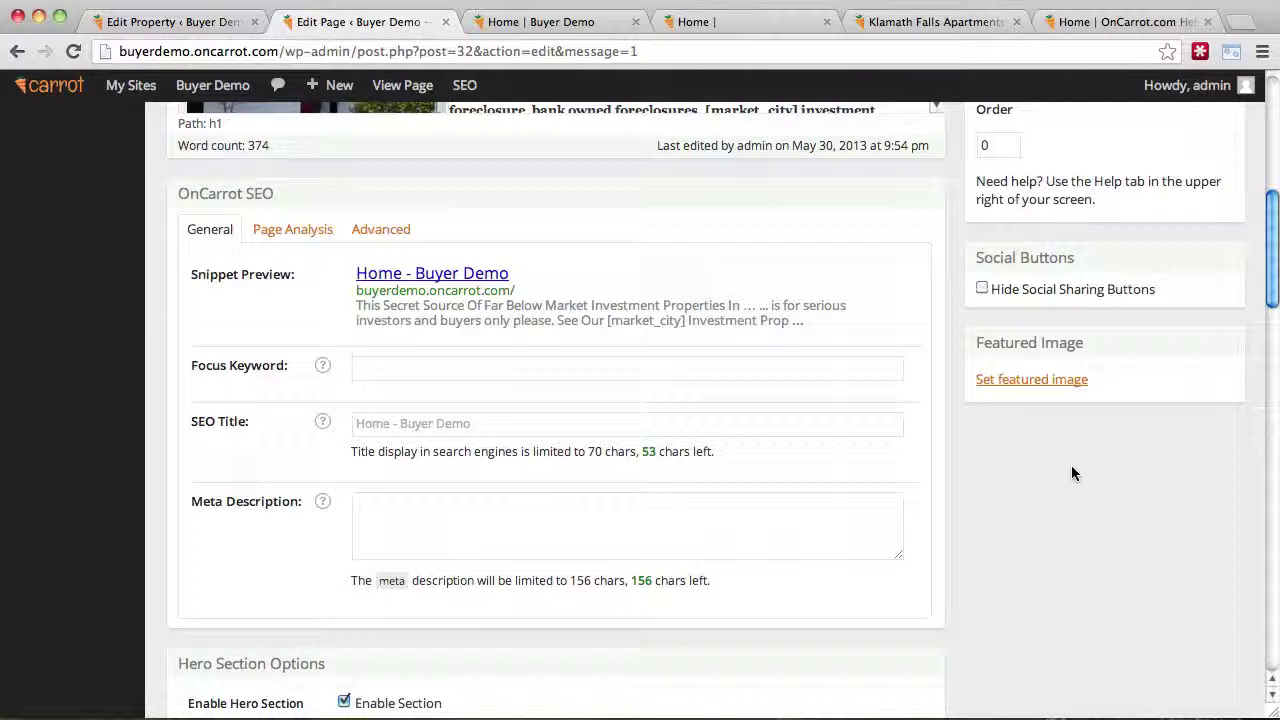
Review the Left side content under Hero Section Options and compare it with the hero text on the live home page
scroll(1072, 473, down, 3)
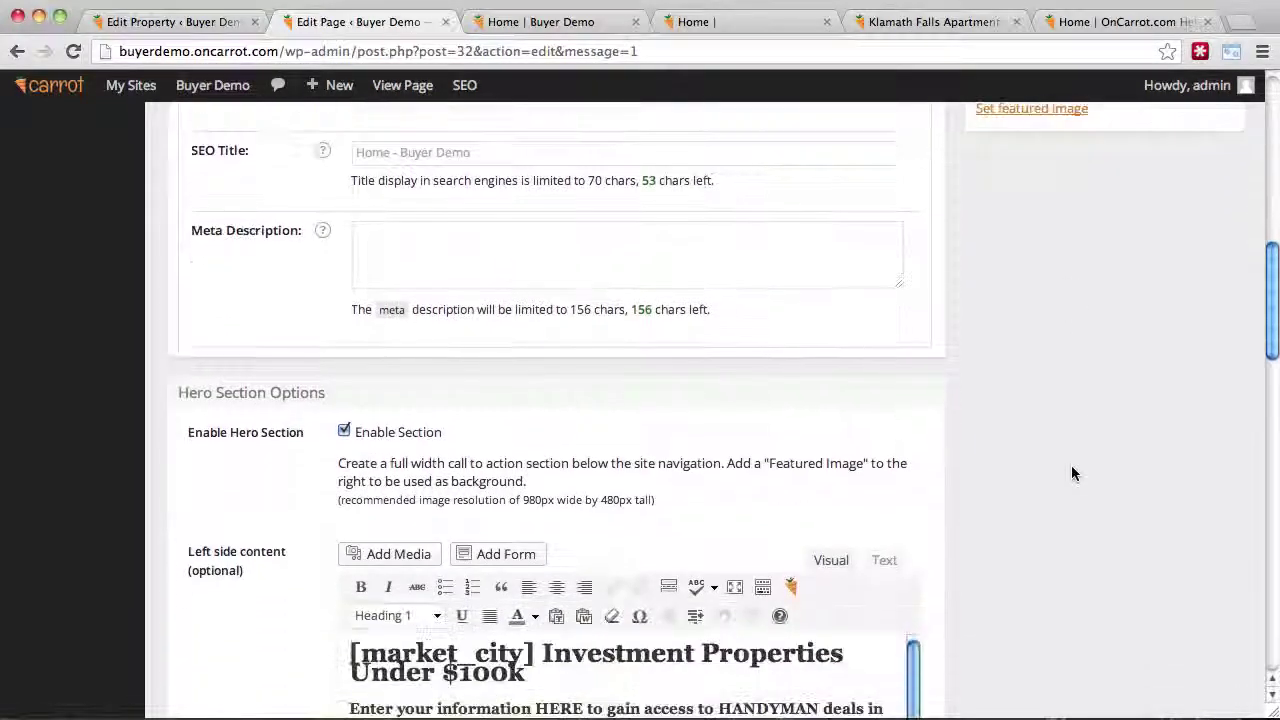
scroll(1072, 473, down, 3)
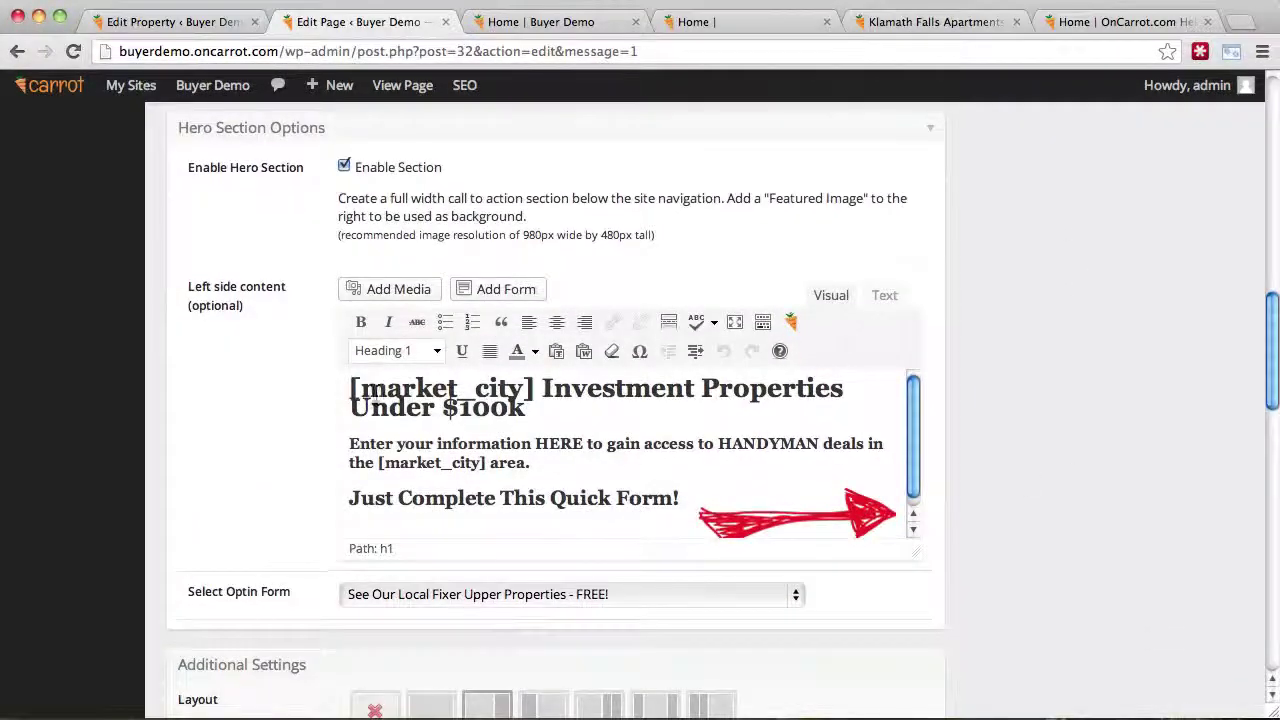
key(super+a)
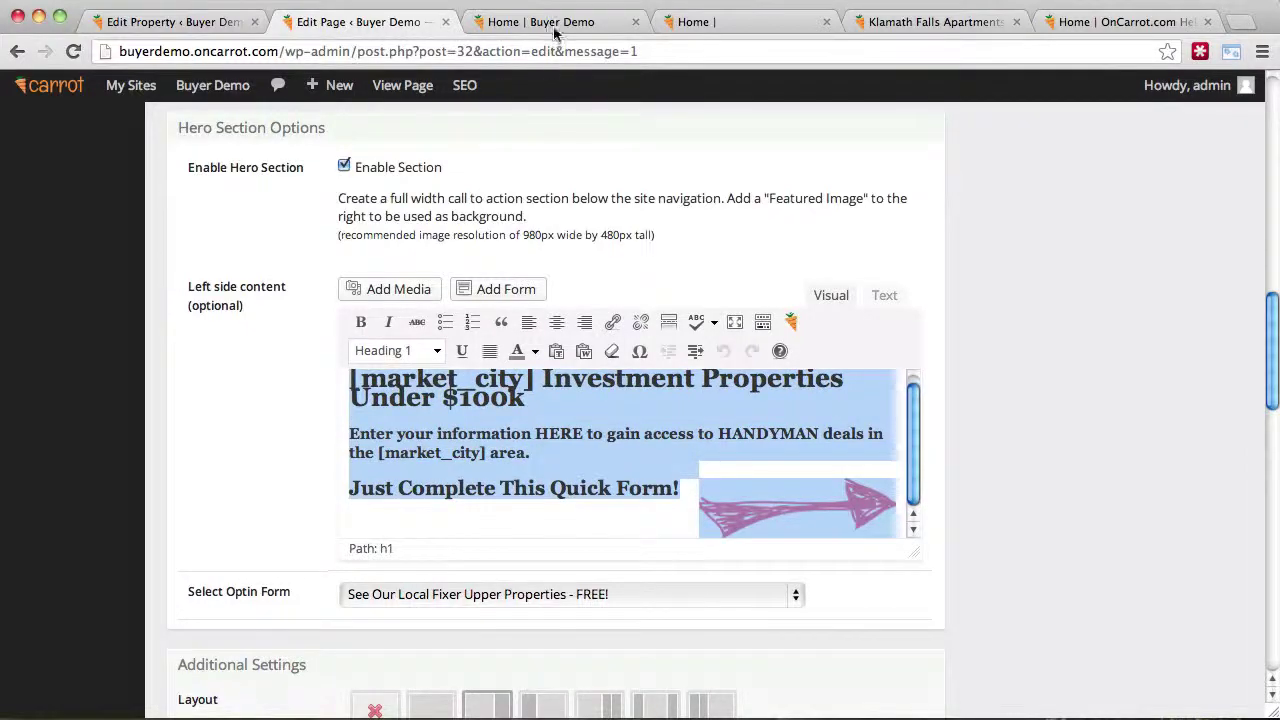
click(555, 32)
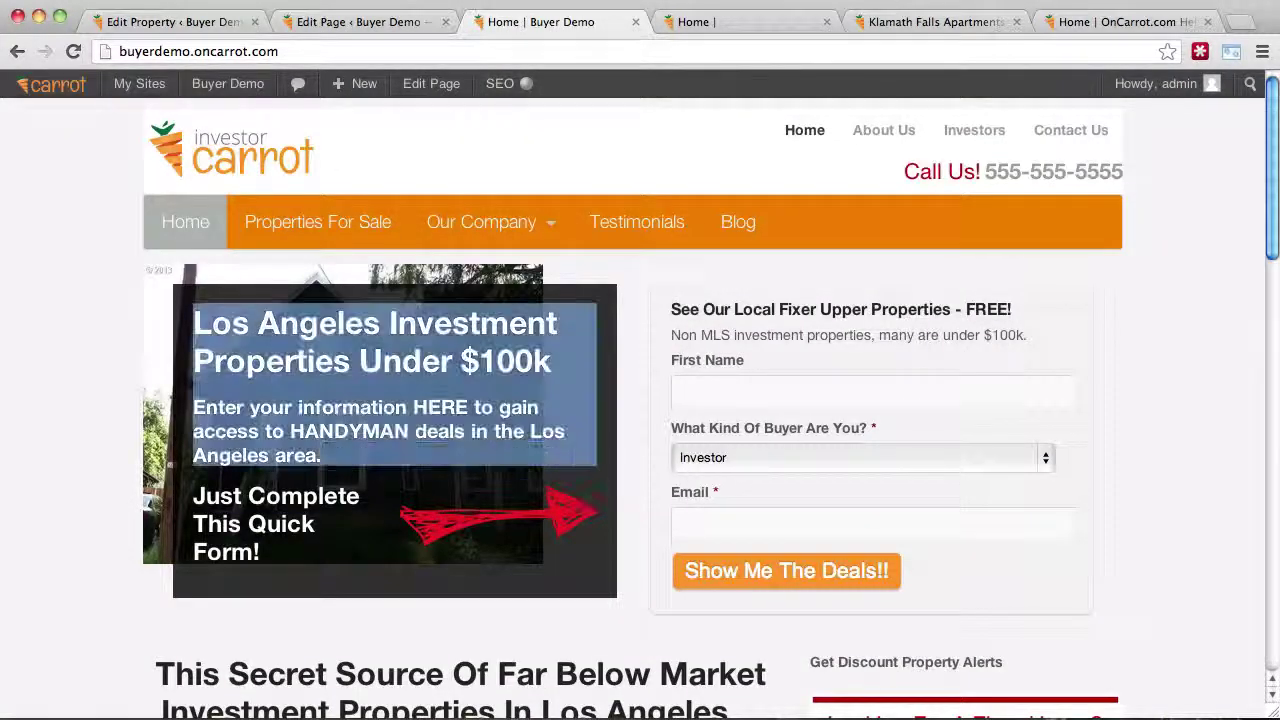
click(408, 22)
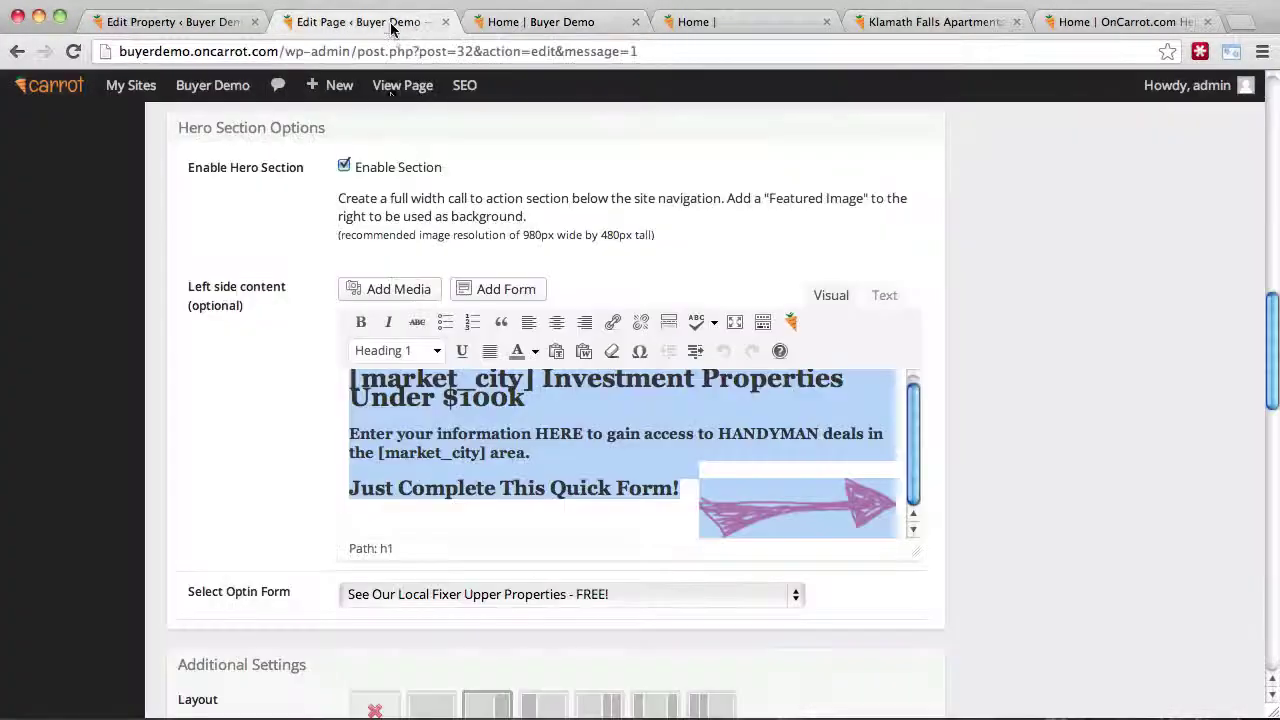
click(504, 433)
scroll(504, 433, up, 1)
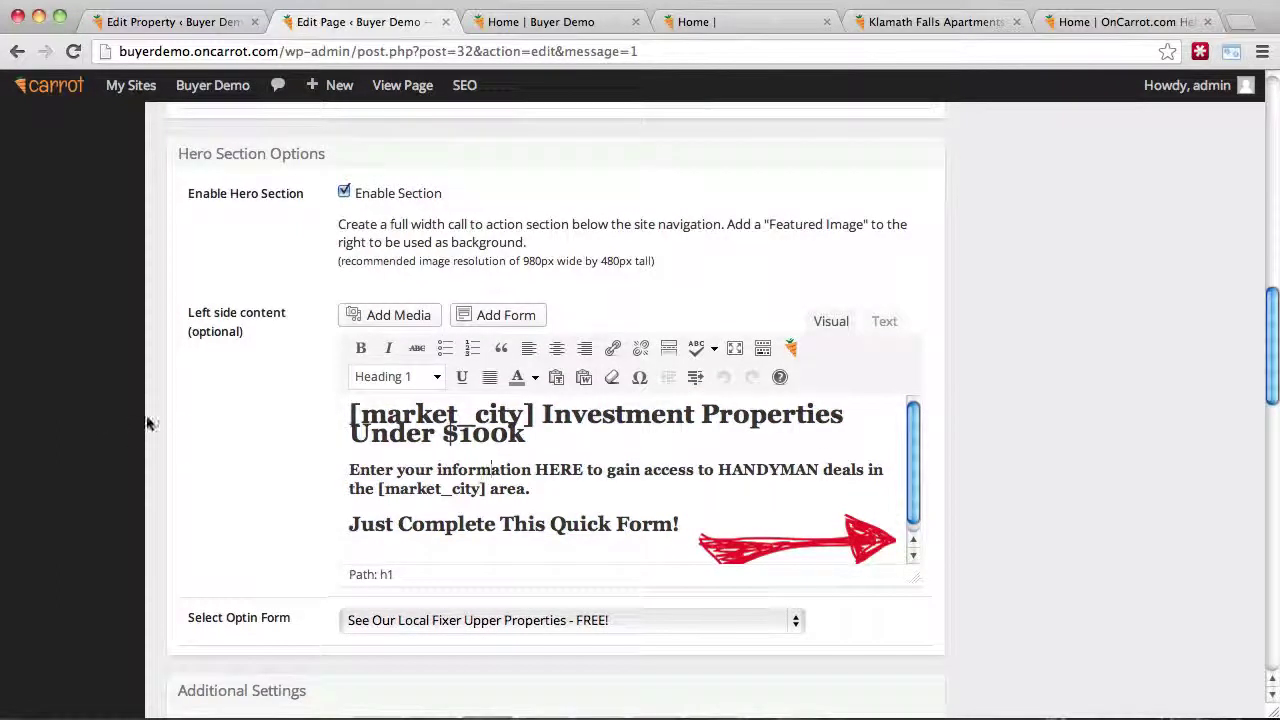
Compare the [market_city] shortcode in the hero heading with the city name in the live home page's hero heading
scroll(151, 421, down, 4)
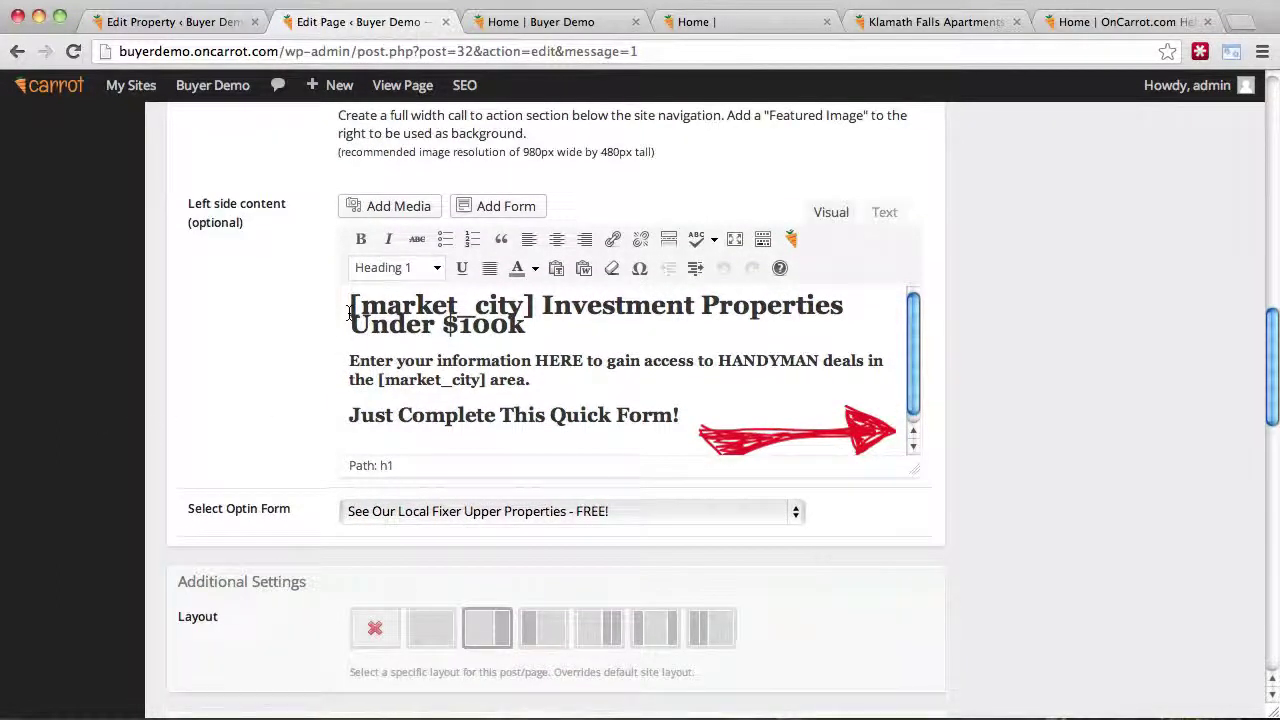
drag(363, 309, 533, 309)
click(527, 308)
click(540, 20)
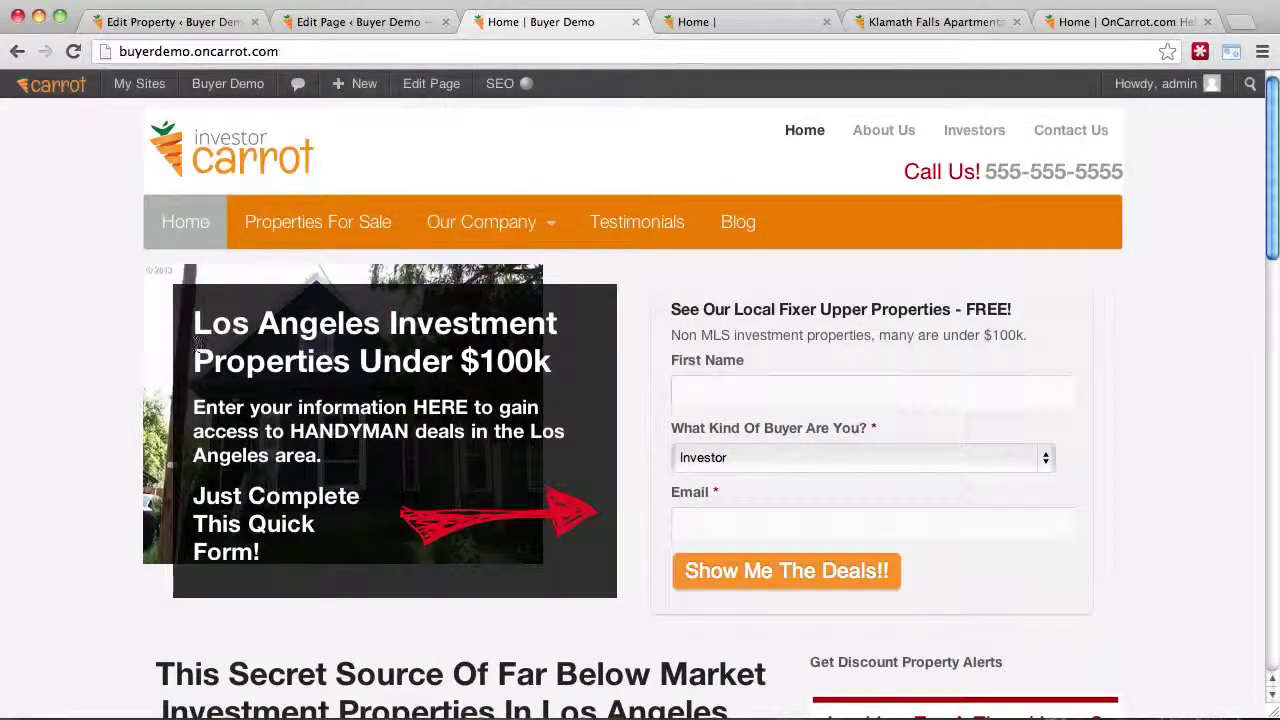
drag(196, 323, 380, 323)
click(378, 323)
click(198, 325)
click(380, 323)
Examine where the city and company names appear in the live home page's body content, ending back at the hero section
scroll(540, 437, down, 5)
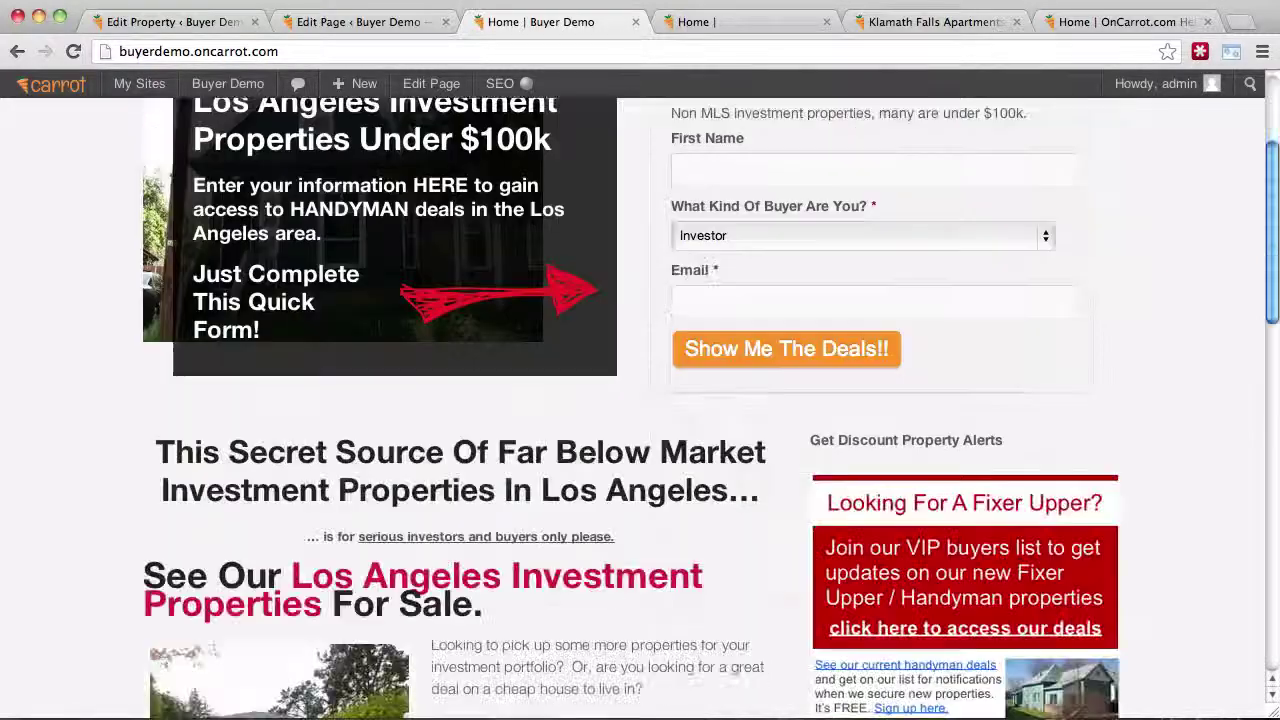
drag(540, 432, 728, 430)
click(728, 430)
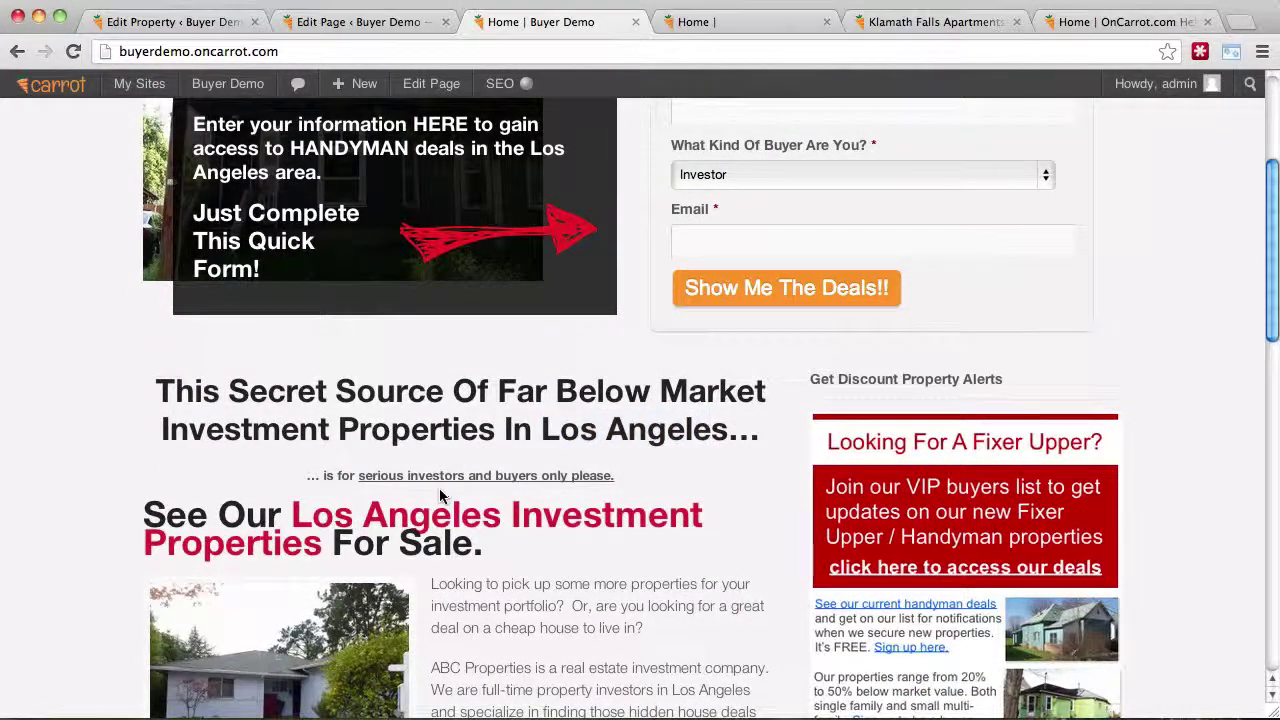
scroll(543, 537, down, 6)
drag(431, 323, 533, 332)
click(537, 338)
scroll(537, 338, up, 10)
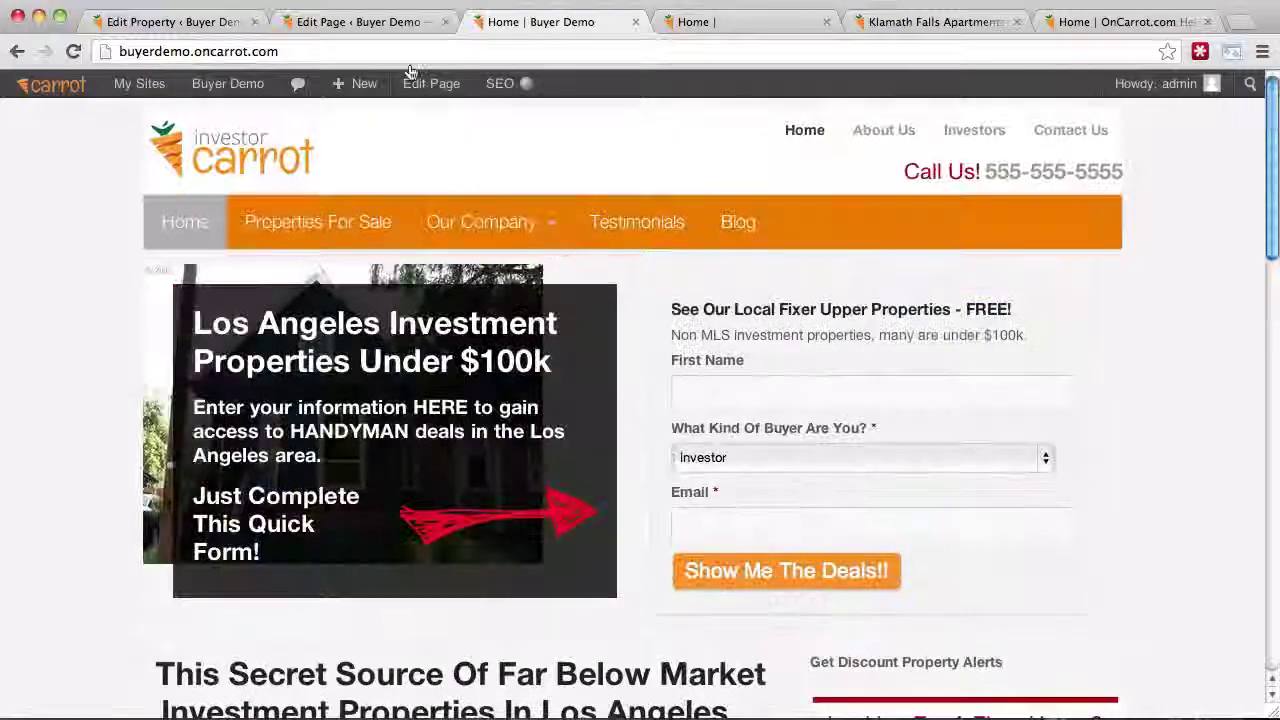
Return to the Home page editor and inspect the [market_city] shortcode in the left side hero heading
click(355, 20)
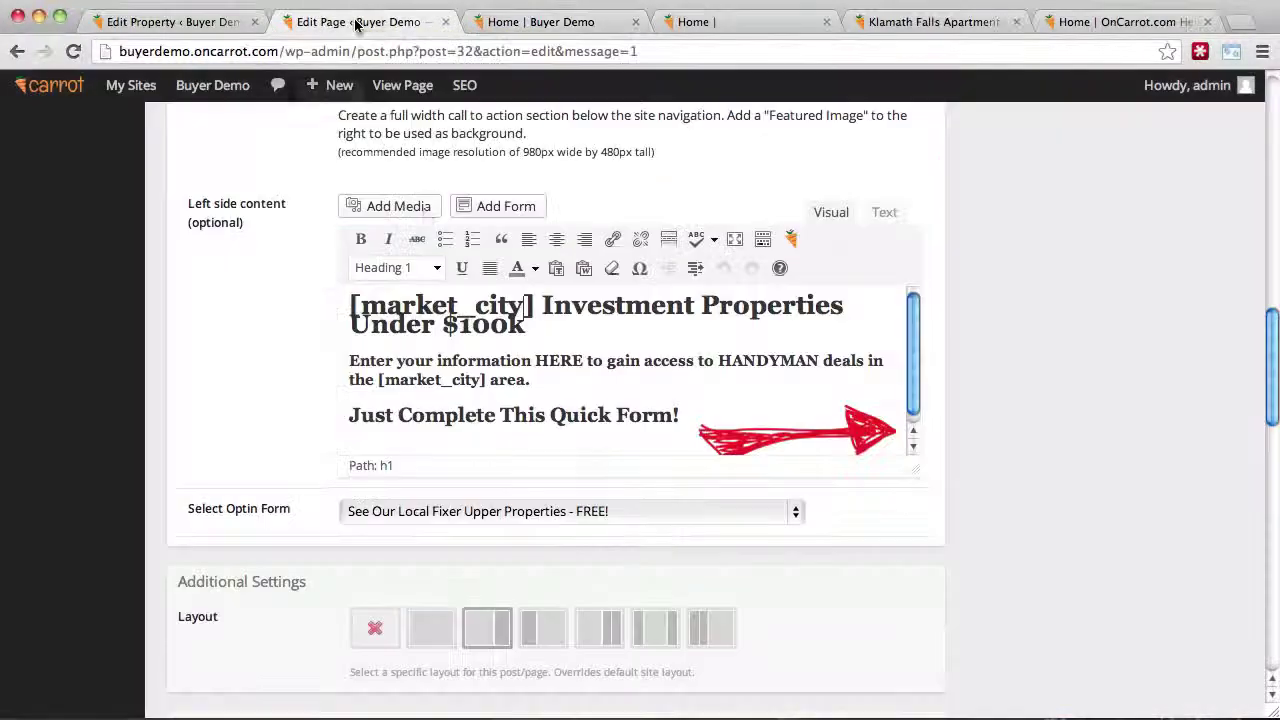
mouse_move(352, 302)
mouse_down()
mouse_move(520, 312)
mouse_move(352, 308)
mouse_up()
click(536, 310)
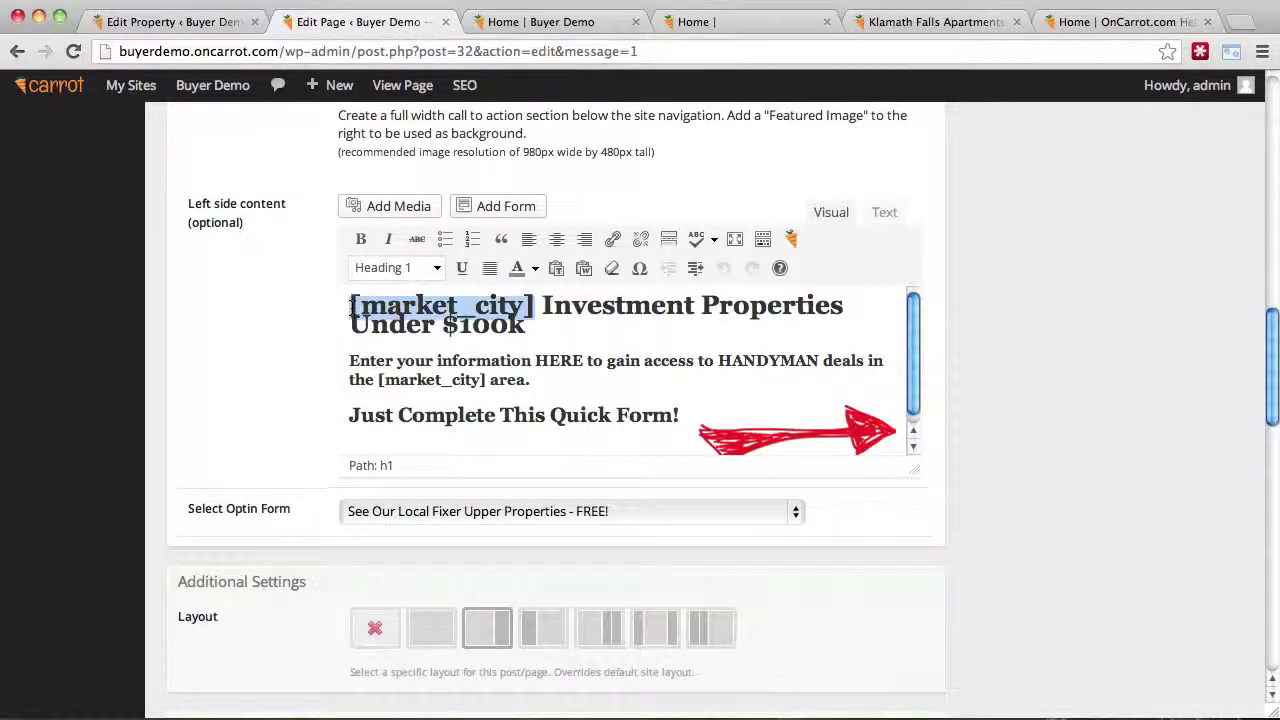
click(352, 307)
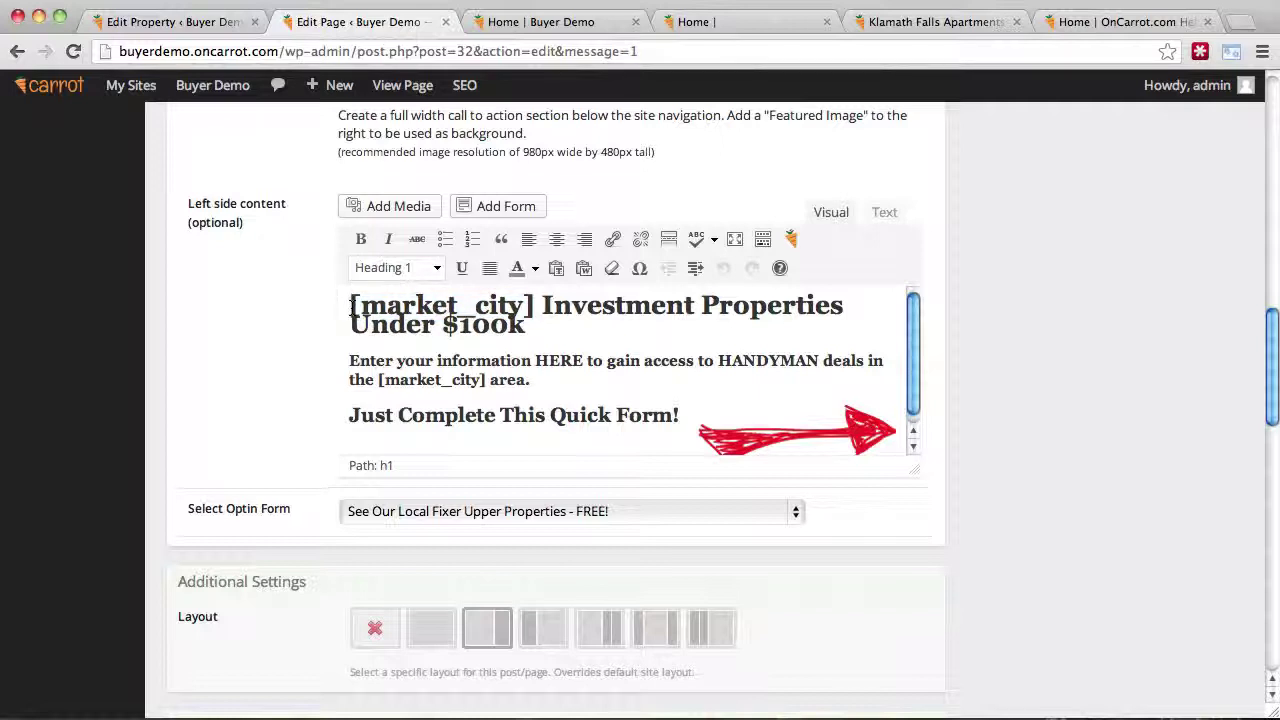
Switch to the OnCarrot help site and select the "edit images" text in the tutorial search
click(1120, 21)
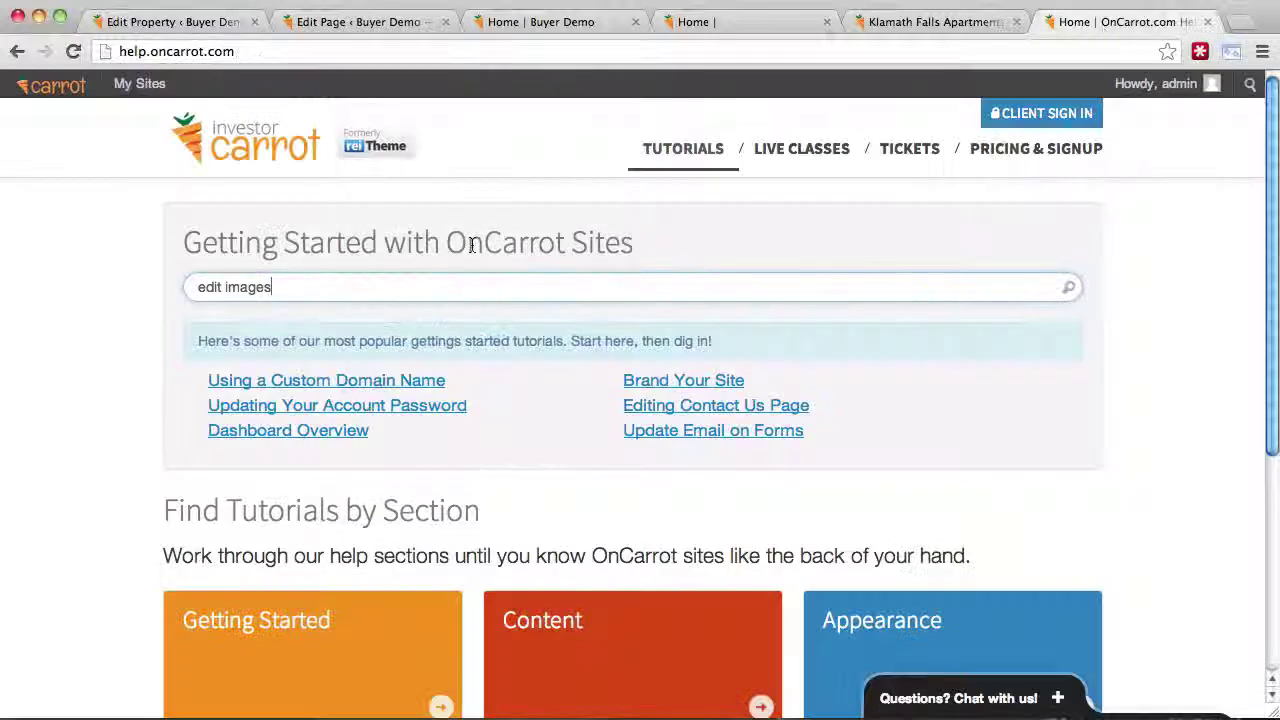
triple_click(390, 289)
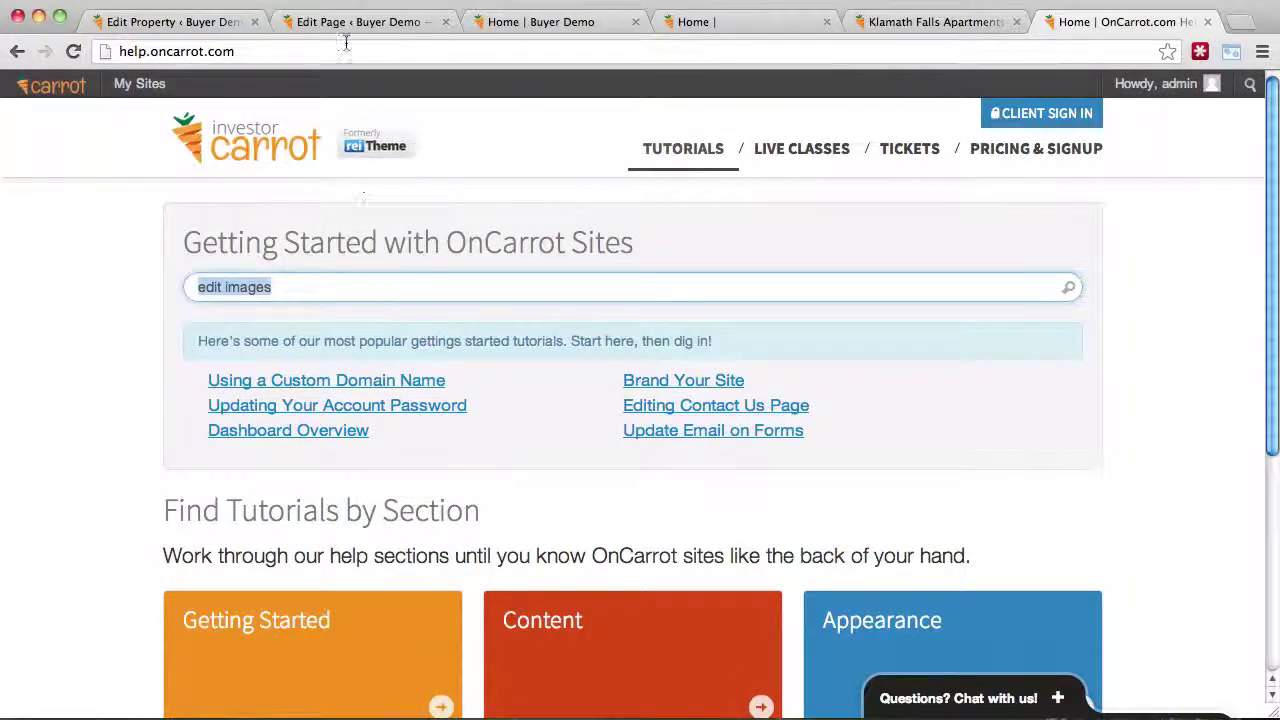
In the Home page editor, delete the "Enter your information HERE" line from the hero's left side content and update the page
click(310, 20)
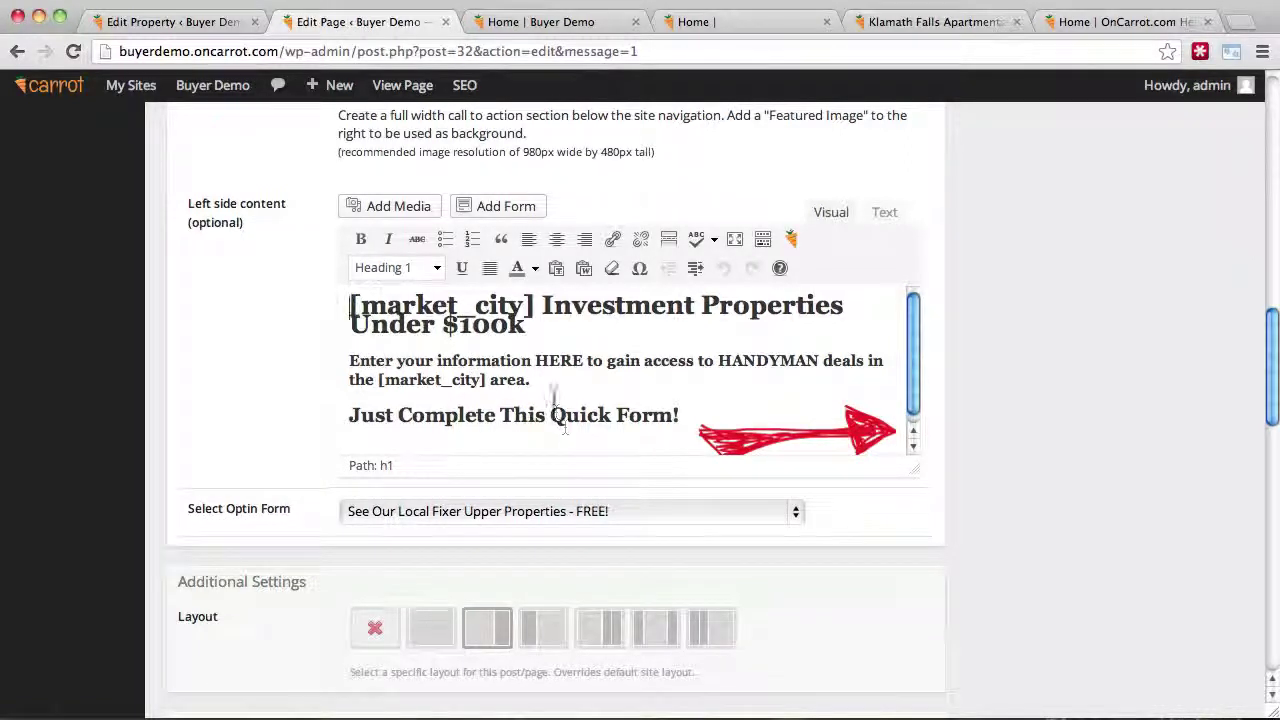
drag(540, 382, 349, 360)
key(BackSpace)
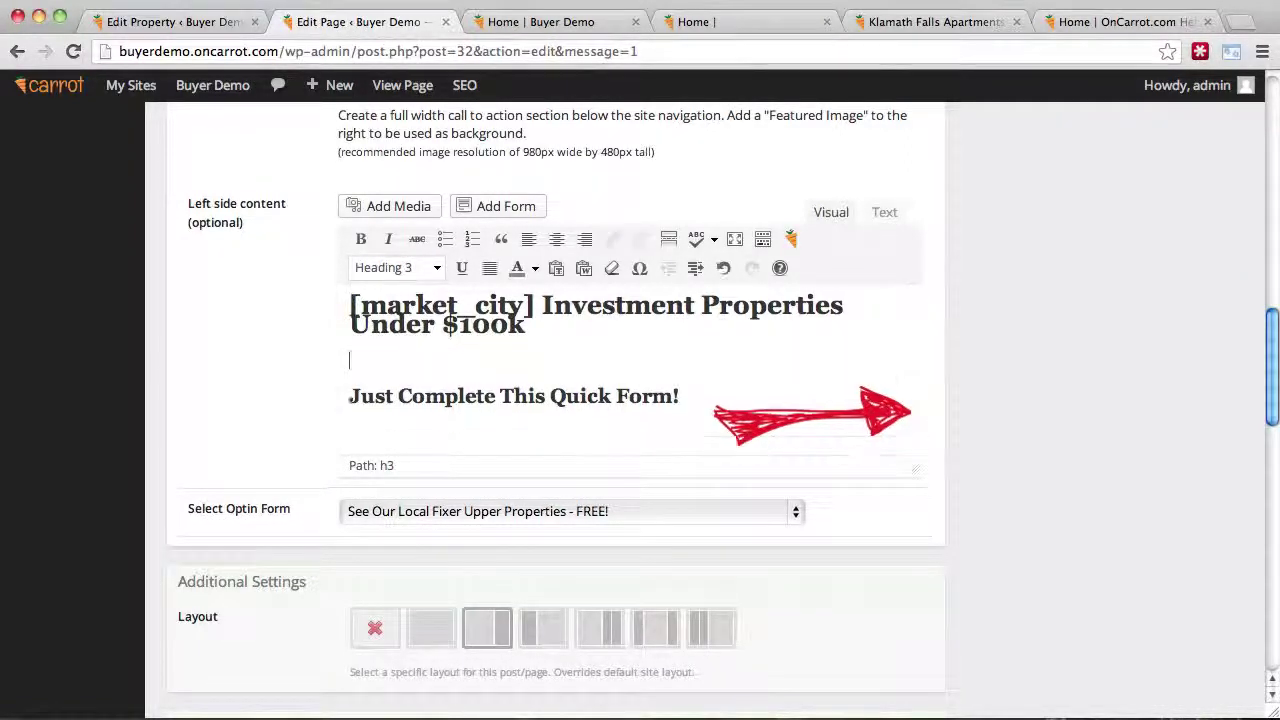
key(BackSpace)
scroll(1066, 494, up, 10)
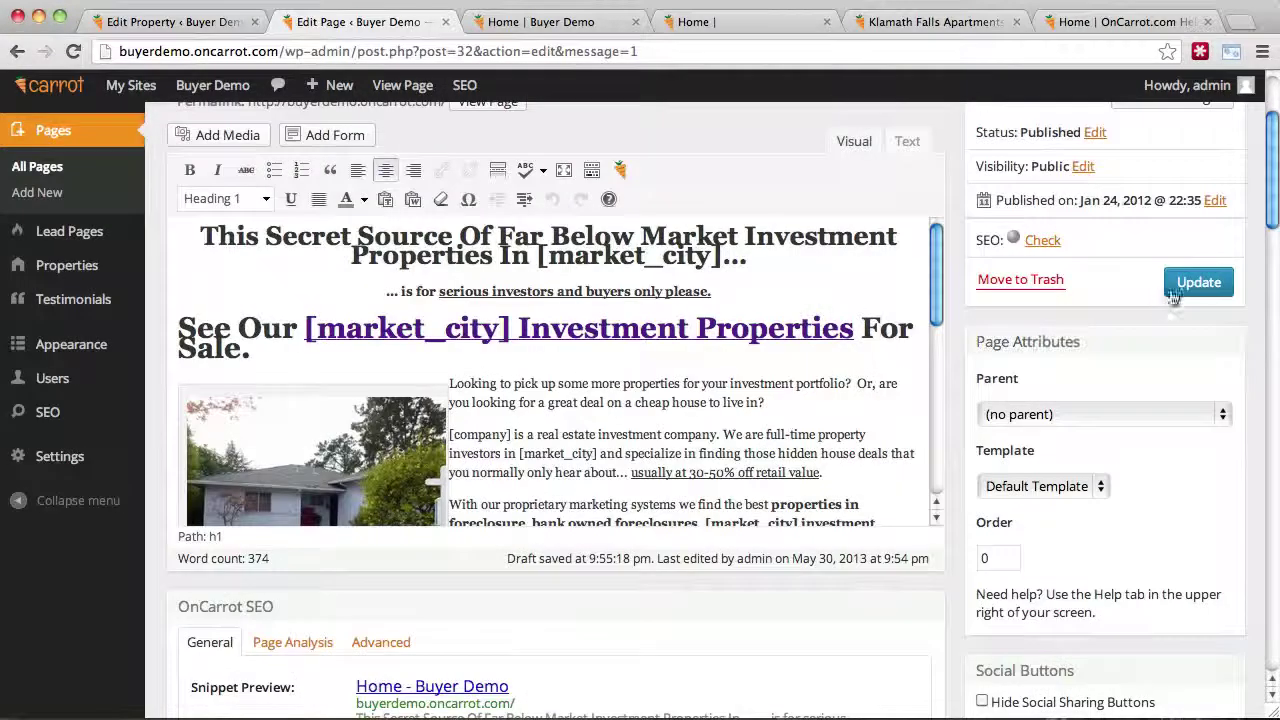
click(1175, 290)
Reload the live home page and check the edited text in its hero section
click(563, 22)
key(super+r)
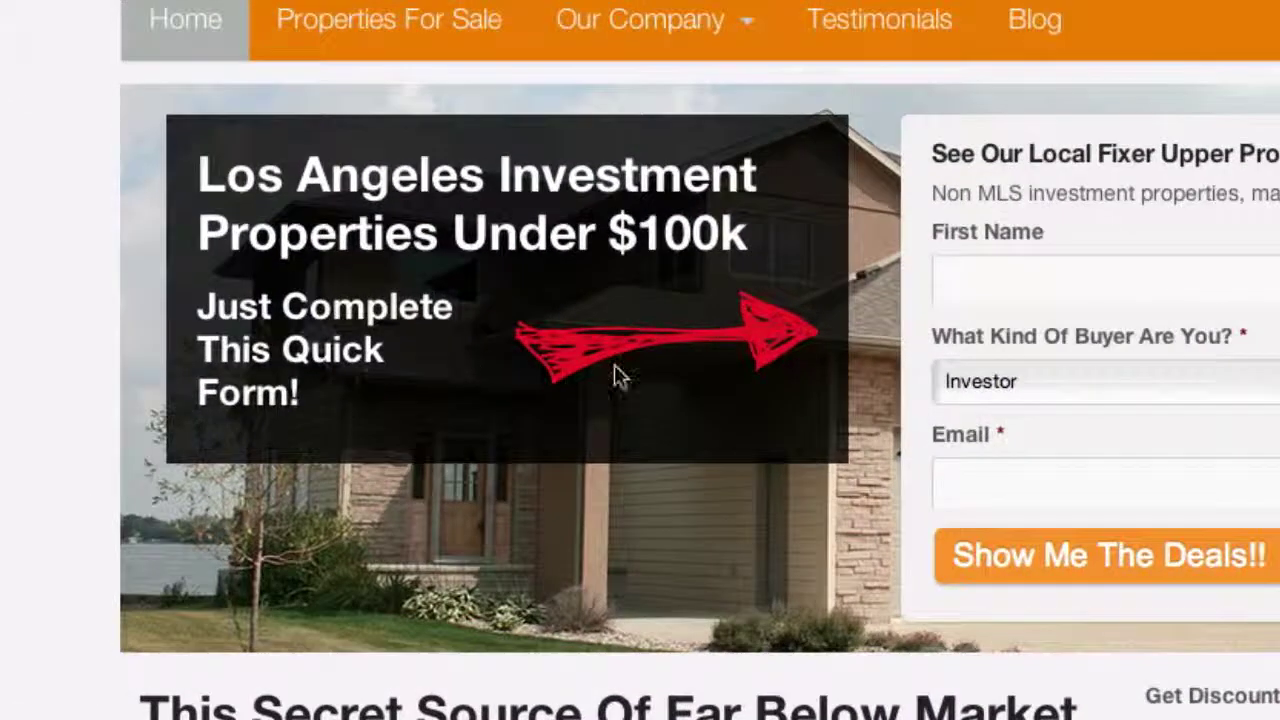
scroll(1171, 194, down, 2)
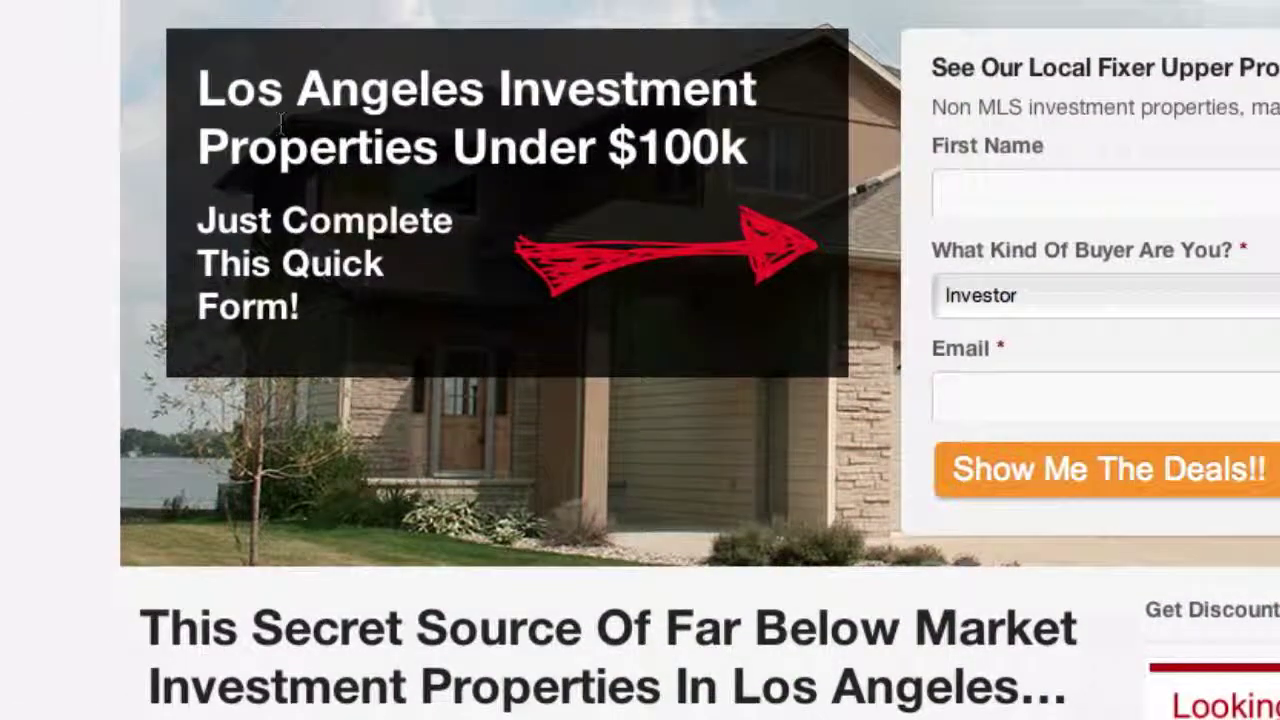
drag(200, 92, 172, 72)
click(366, 294)
click(172, 72)
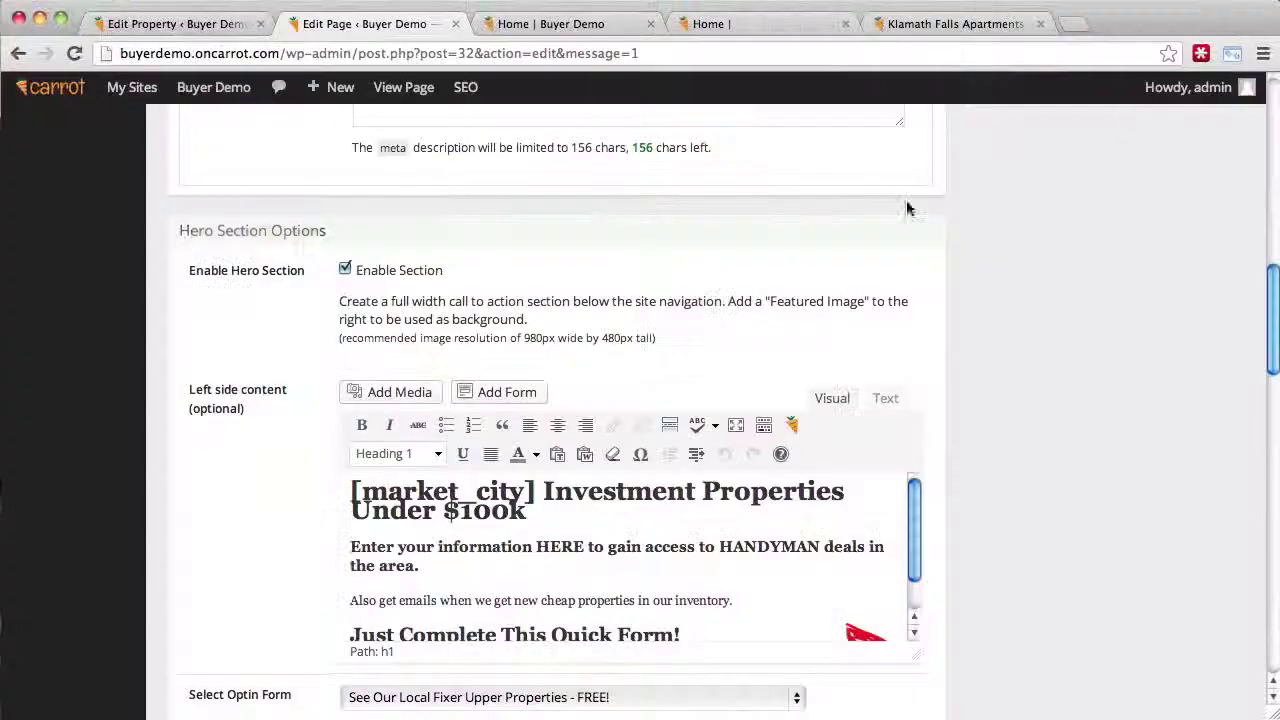
Examine the Featured Image setting and the Hero Section Options in the Home page editor
click(916, 221)
scroll(966, 374, up, 5)
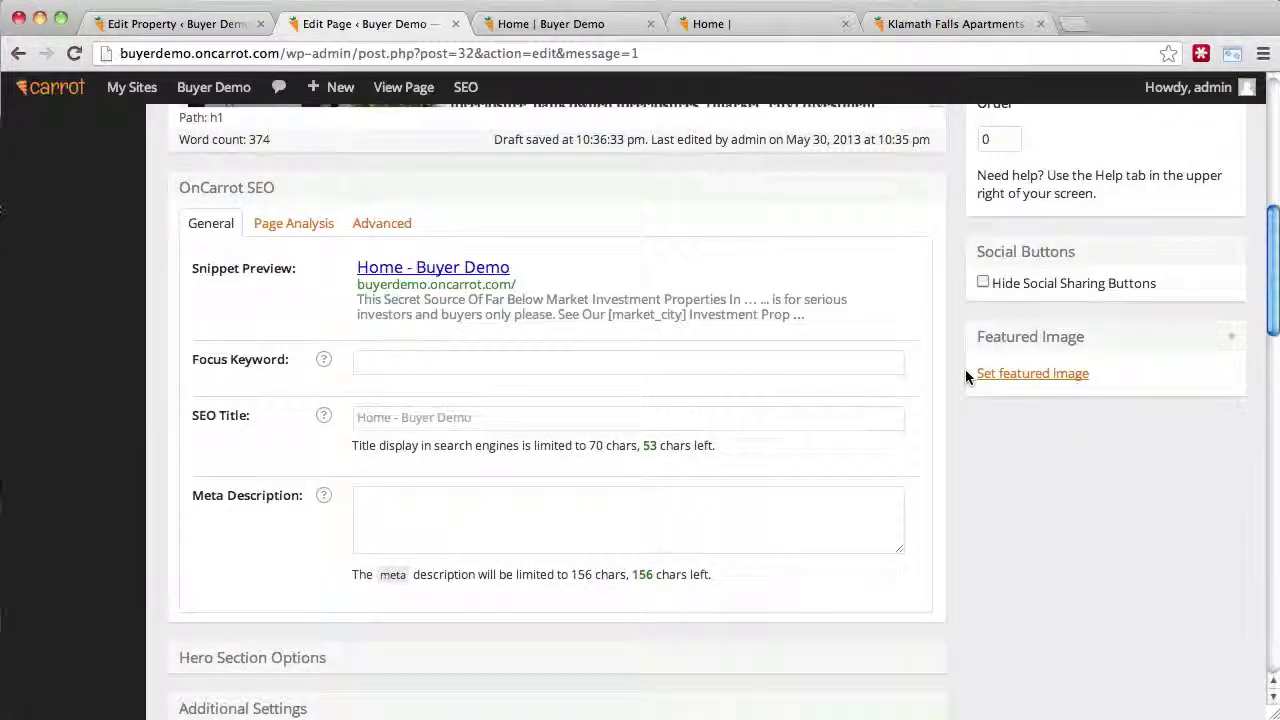
scroll(966, 374, down, 3)
click(927, 371)
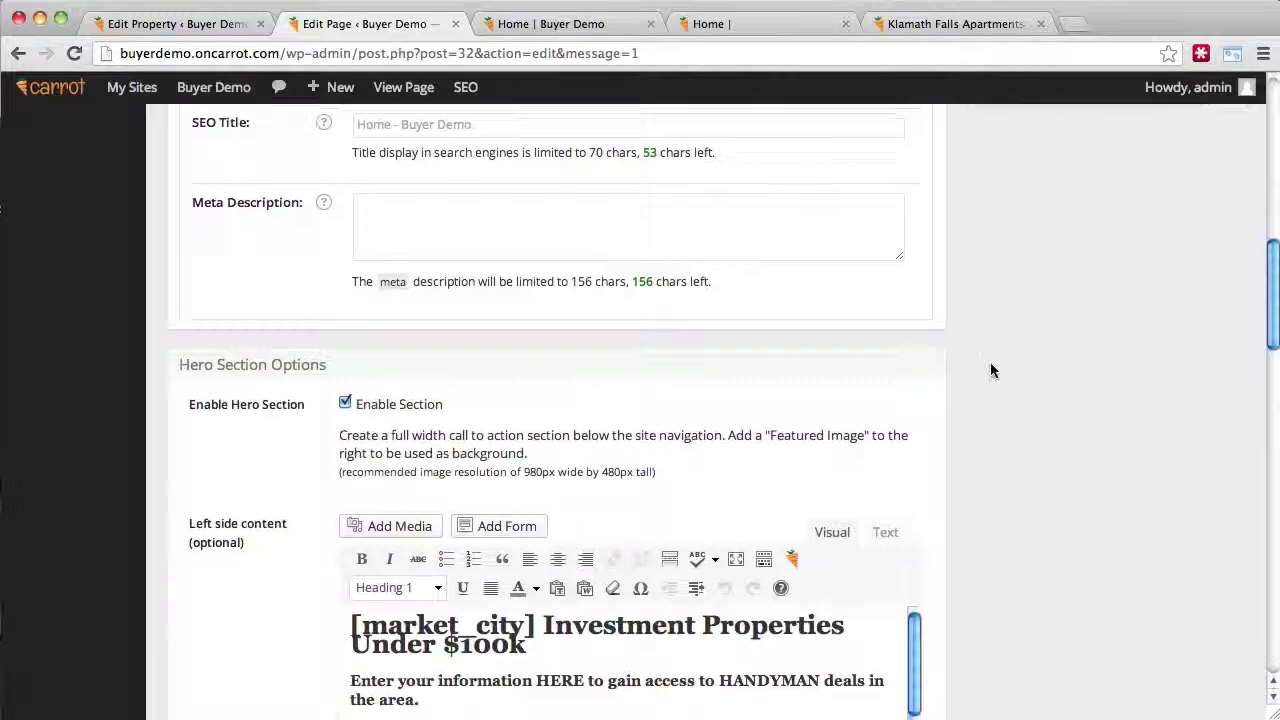
scroll(990, 364, down, 3)
scroll(894, 243, up, 5)
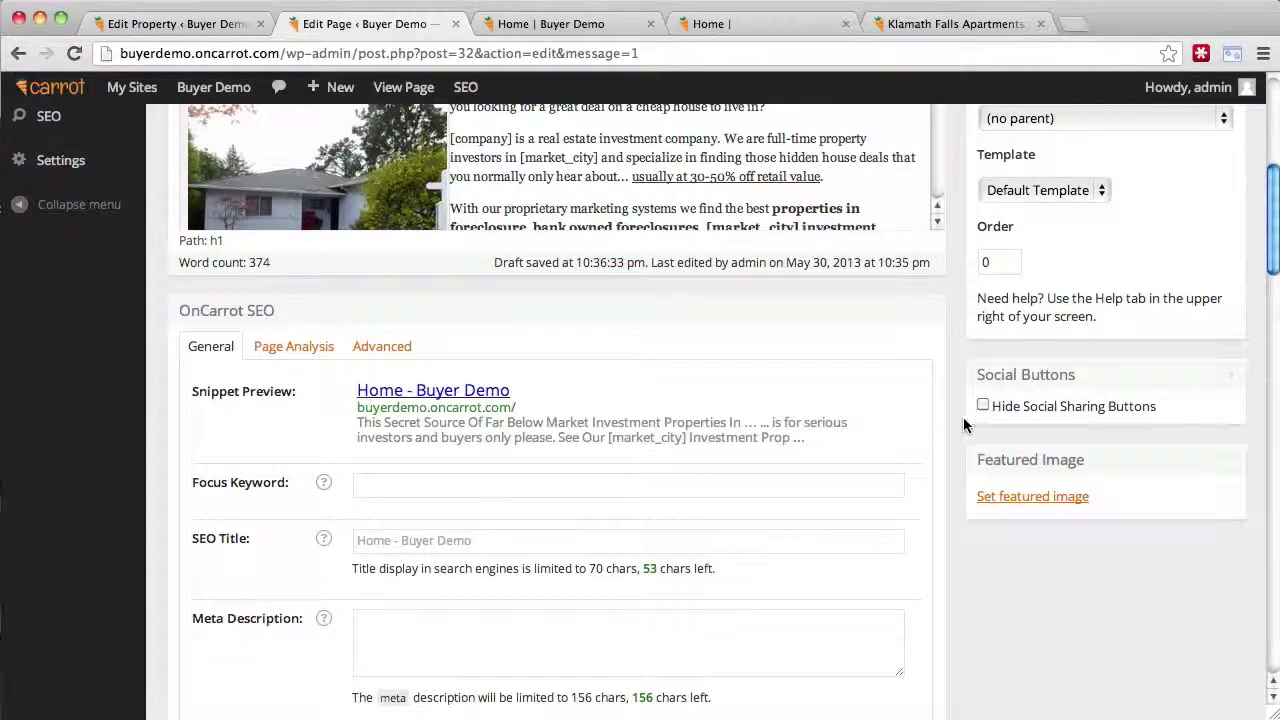
scroll(963, 417, down, 5)
scroll(963, 426, down, 1)
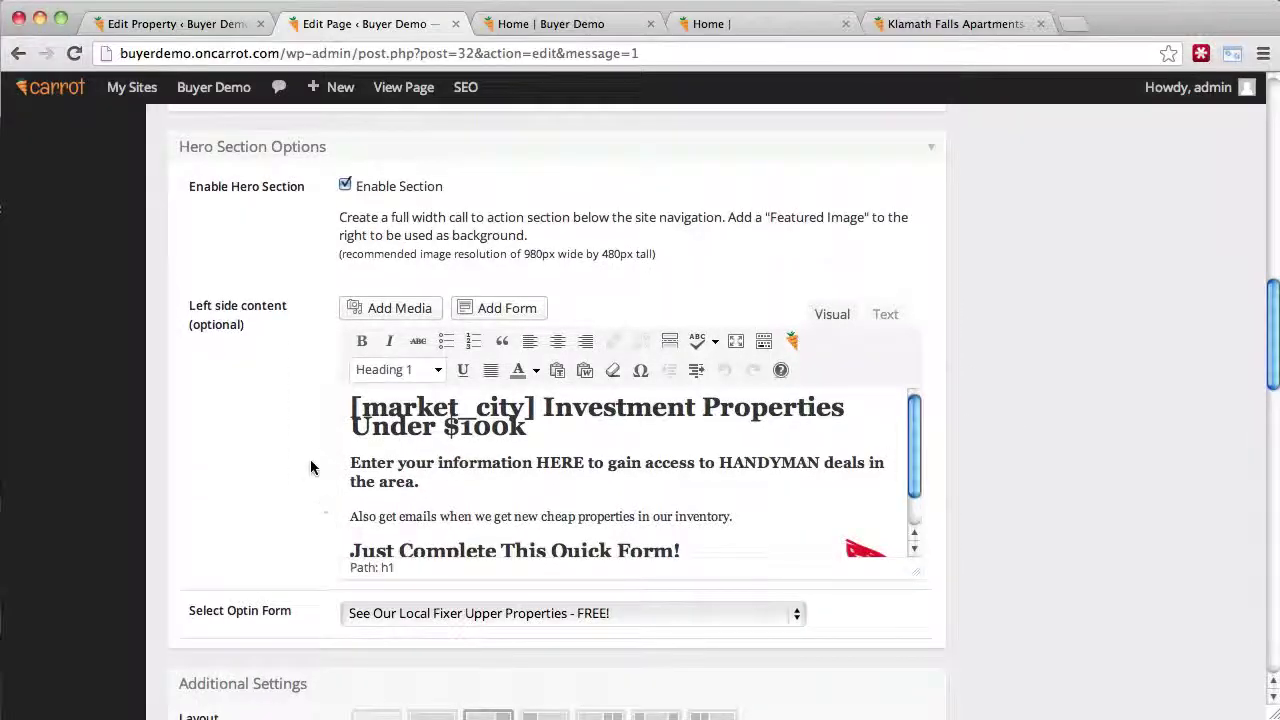
Review the hero's left side content, from the [market_city] heading to the red arrow, along with the opt-in form setting
drag(353, 417, 725, 568)
click(725, 568)
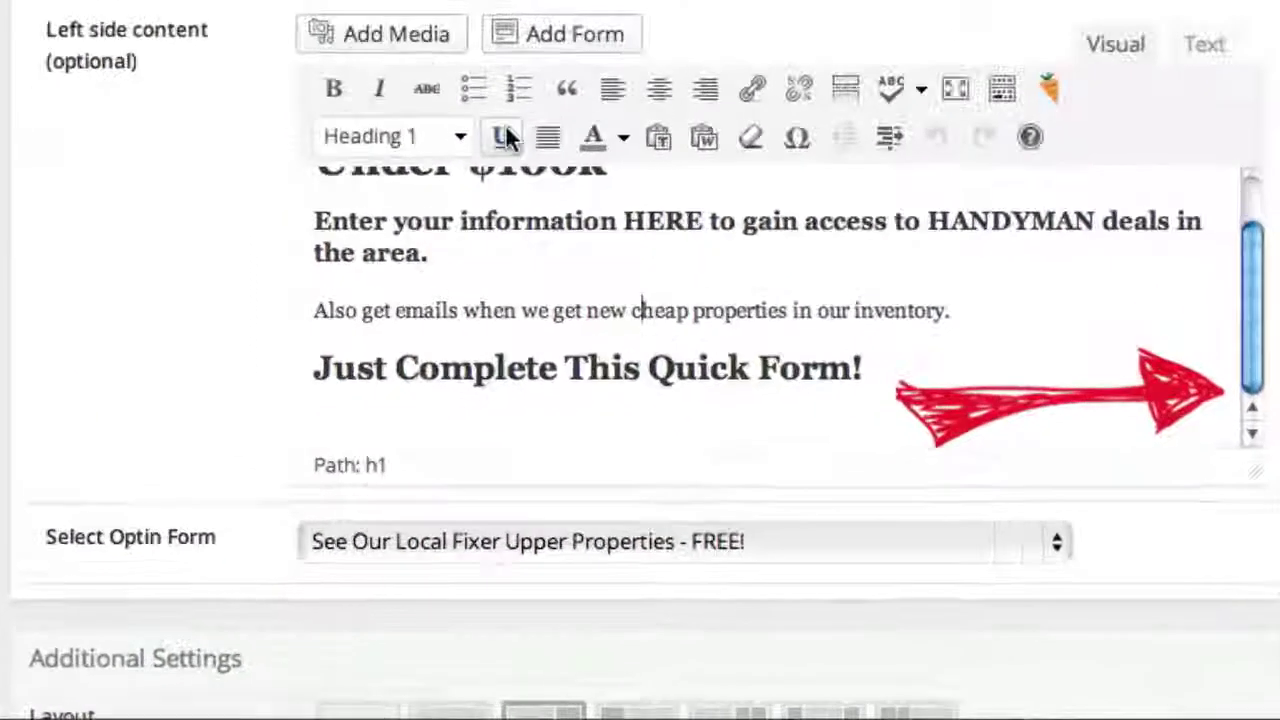
scroll(473, 429, up, 2)
scroll(519, 234, up, 1)
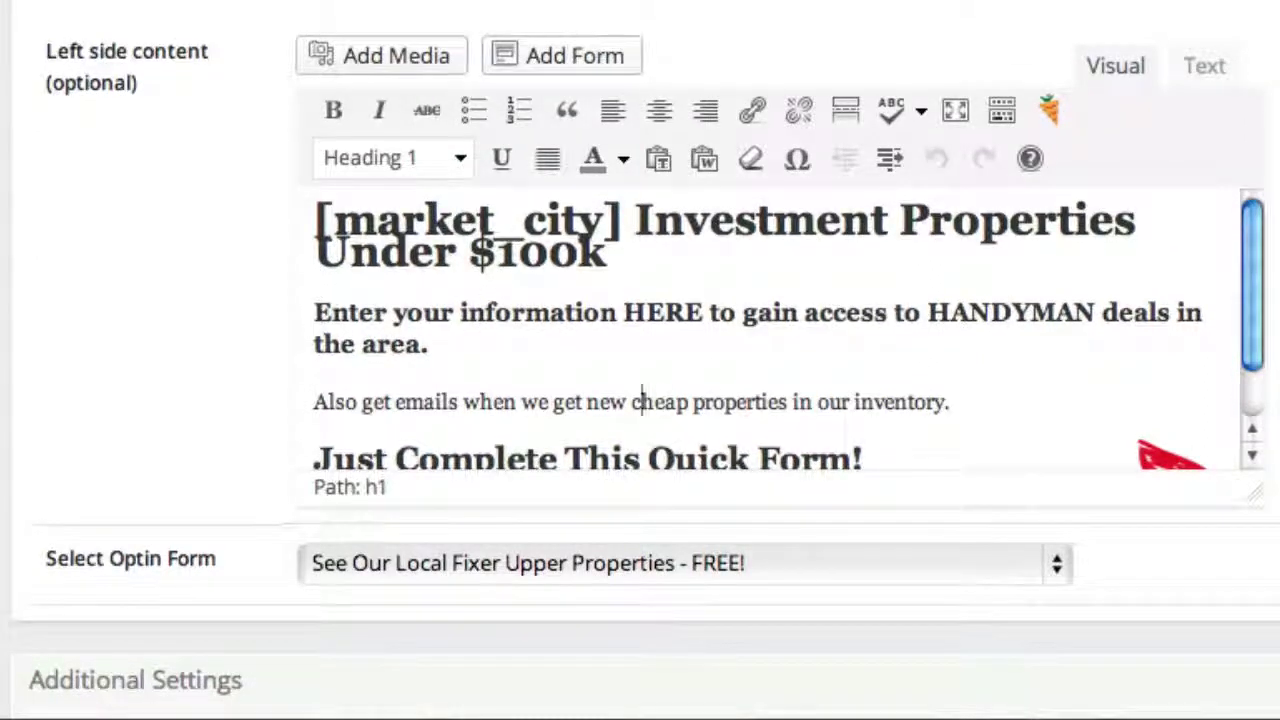
scroll(763, 357, down, 3)
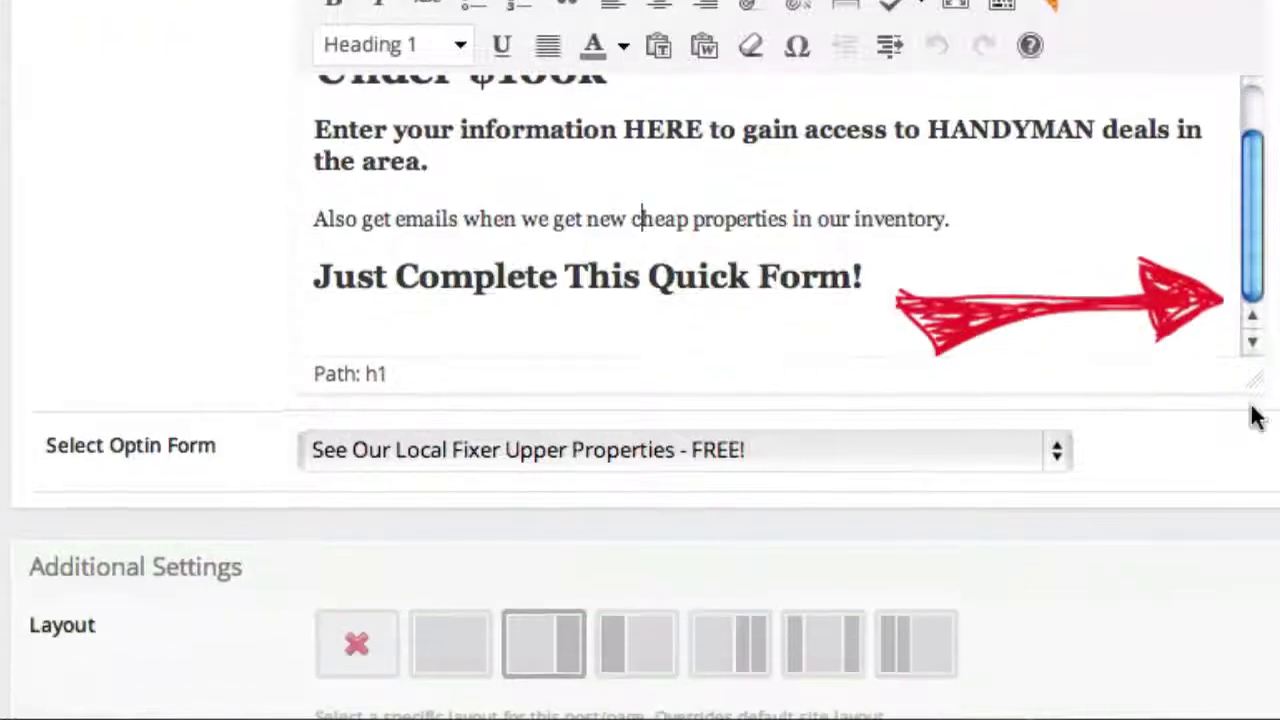
scroll(1257, 418, down, 3)
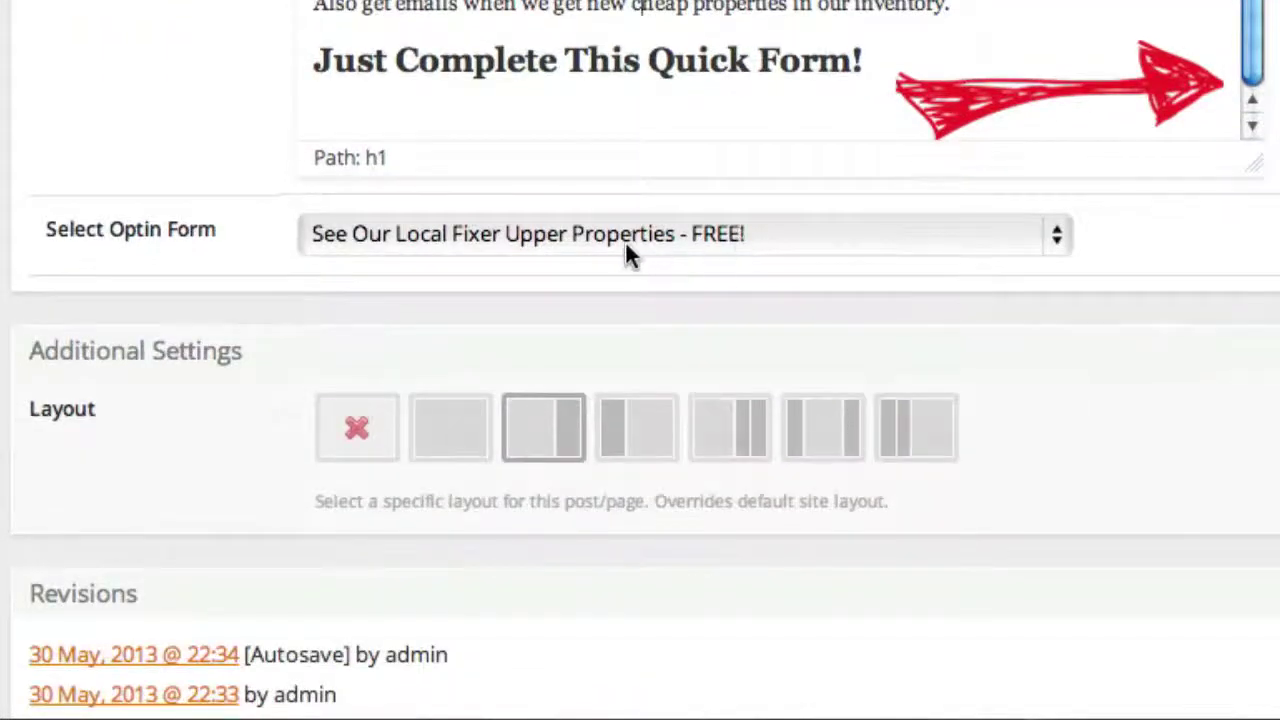
Review the available hero opt-in forms, keeping "See Our Local Fixer Upper Properties - FREE!" selected
click(627, 245)
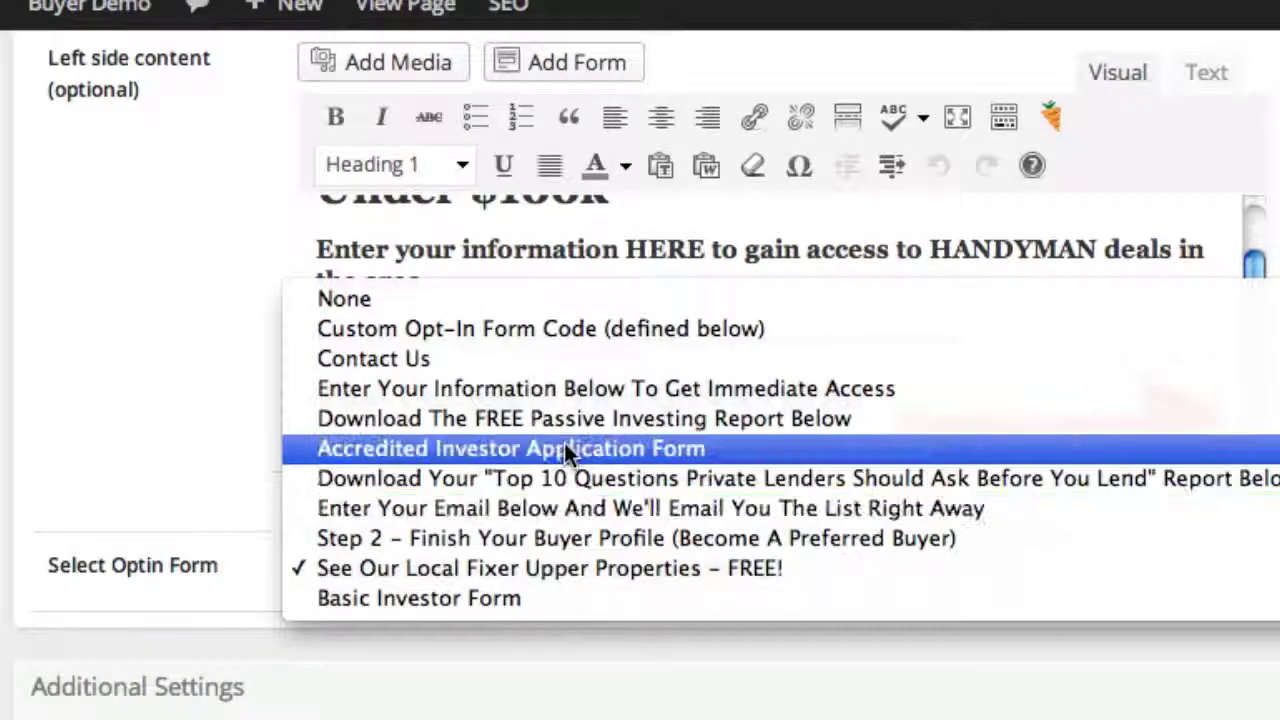
click(518, 570)
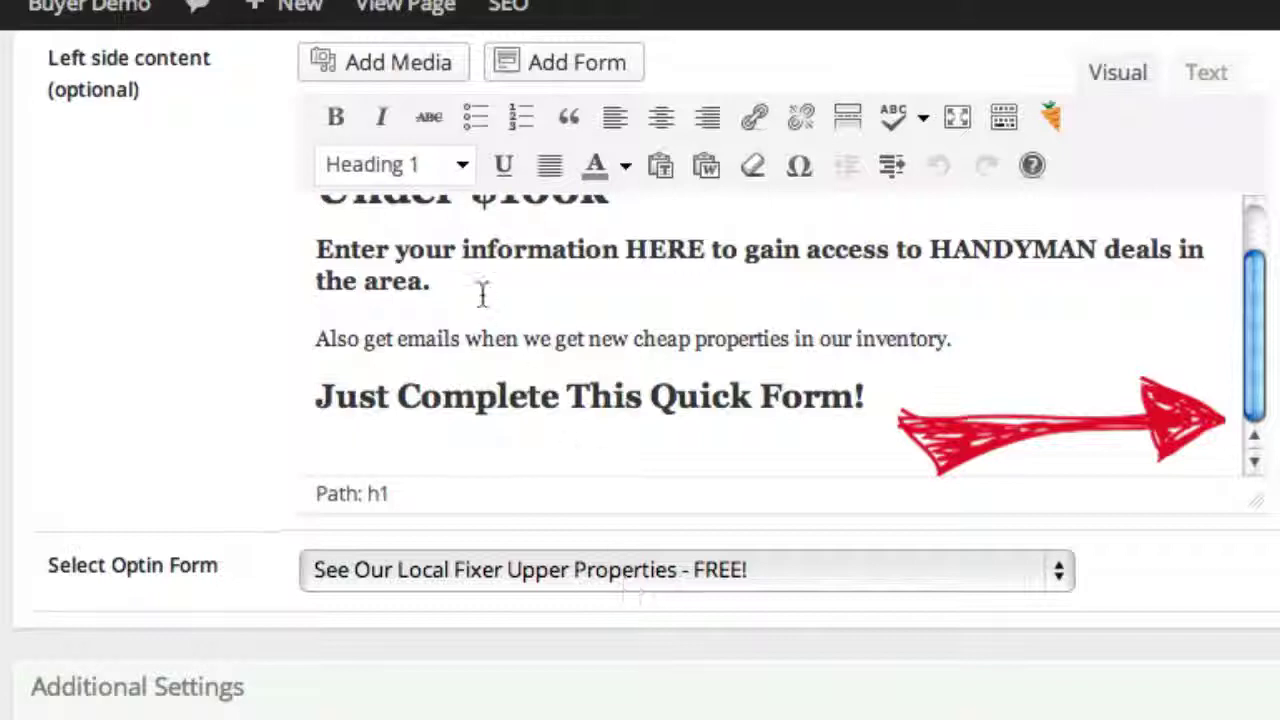
drag(578, 395, 450, 293)
click(450, 293)
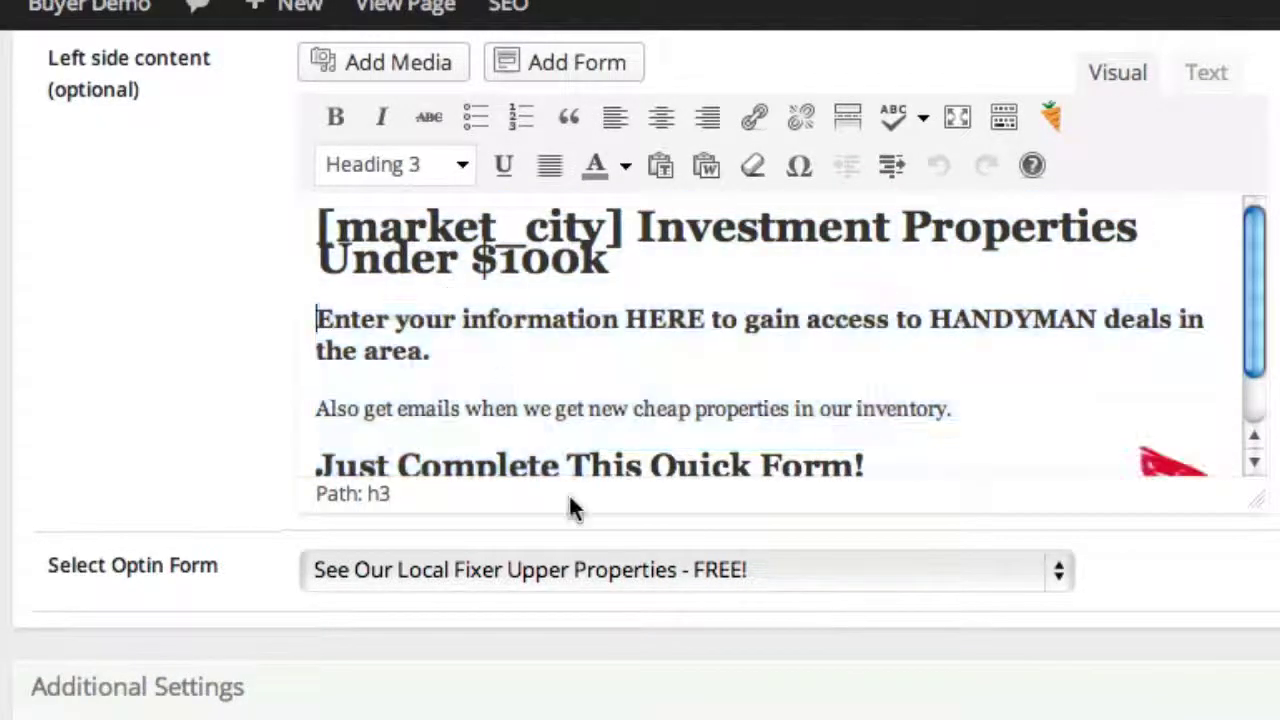
click(586, 578)
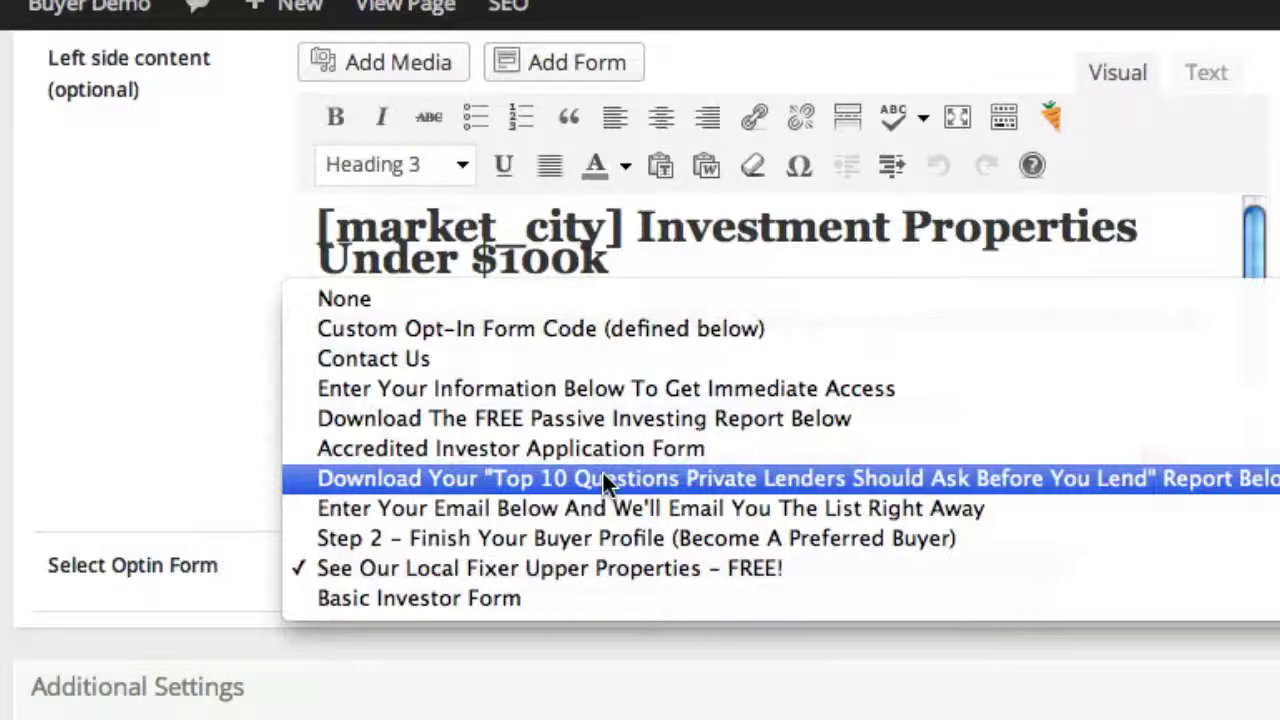
click(694, 638)
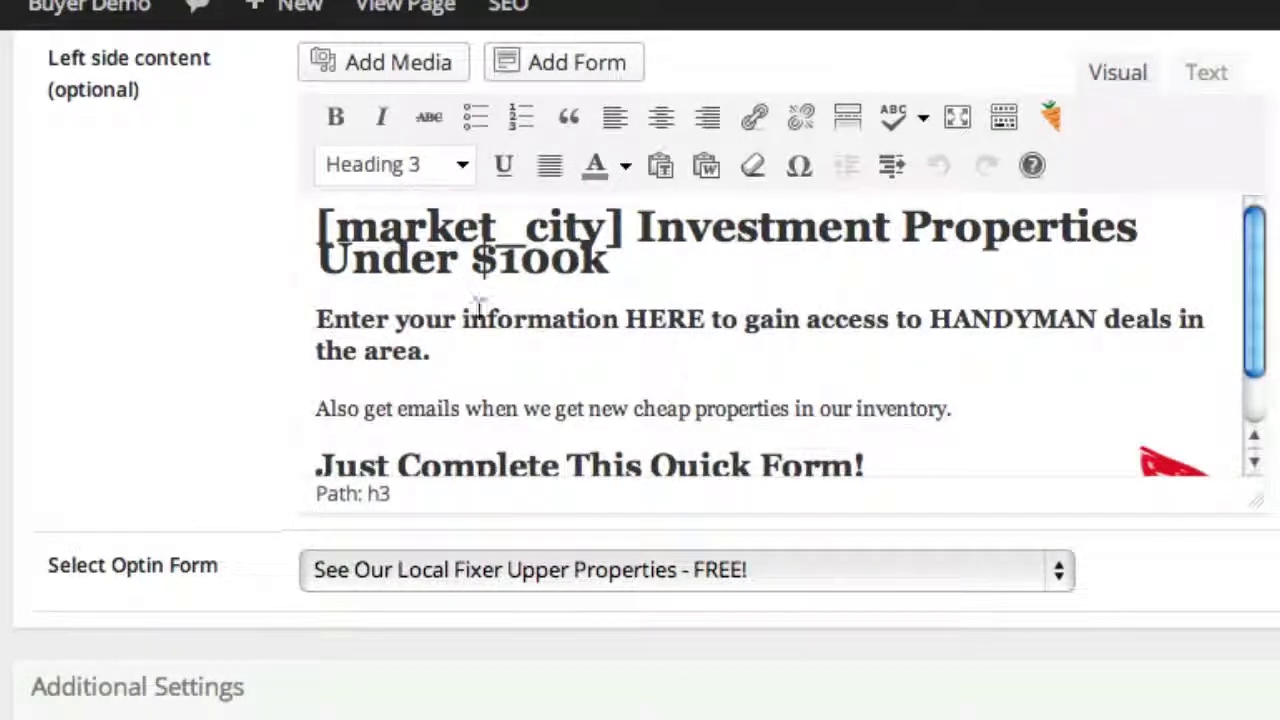
Try the hero opt-in form as "Custom Opt-In Form Code (defined below)" and as "None"
click(542, 552)
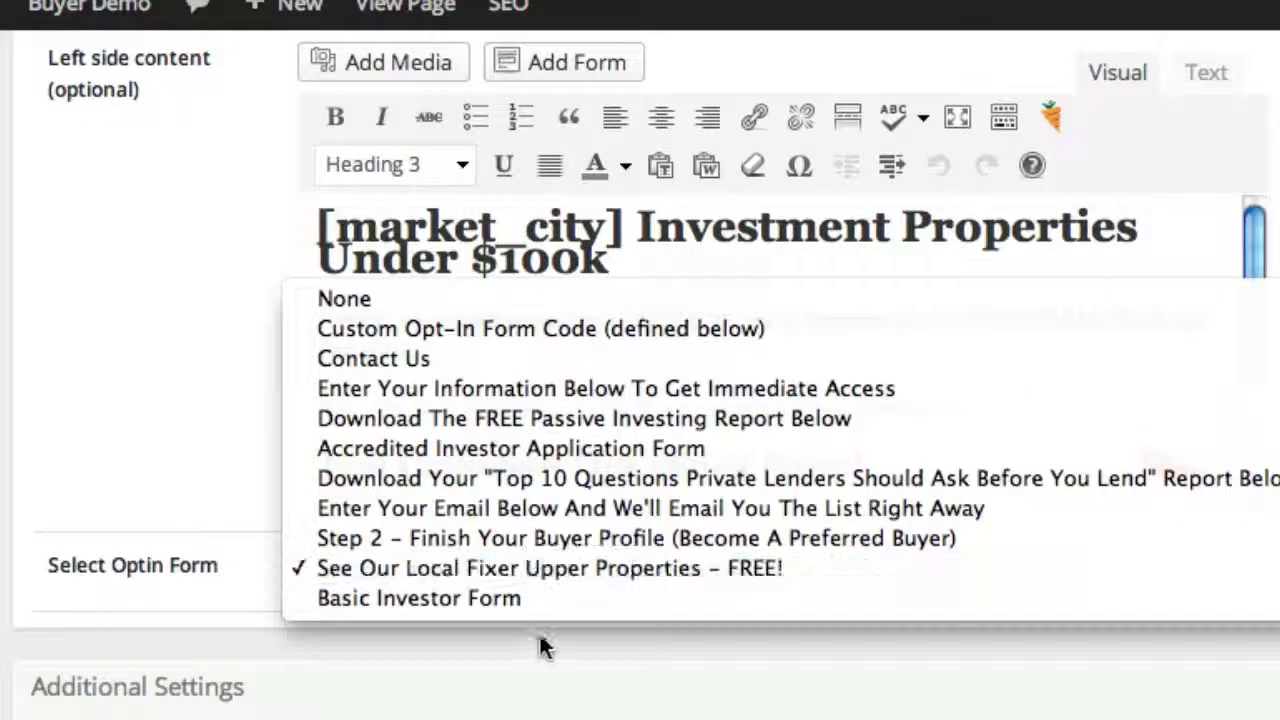
click(621, 325)
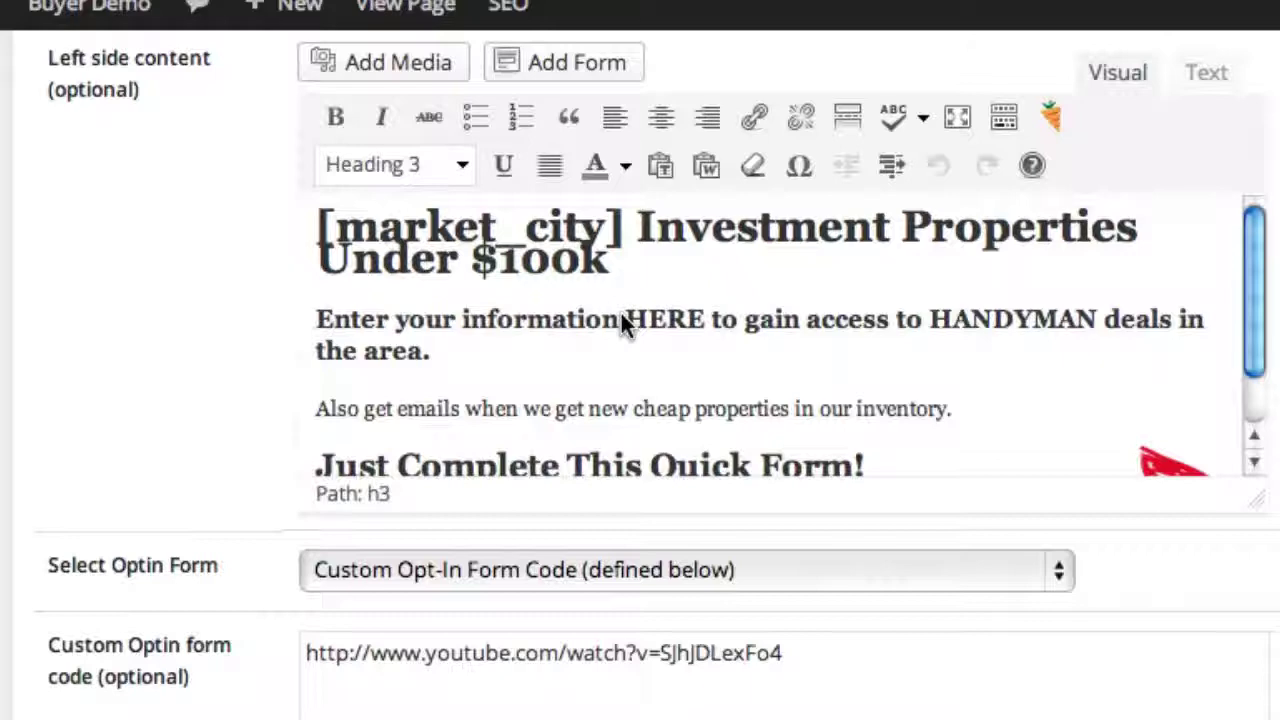
click(581, 569)
click(548, 538)
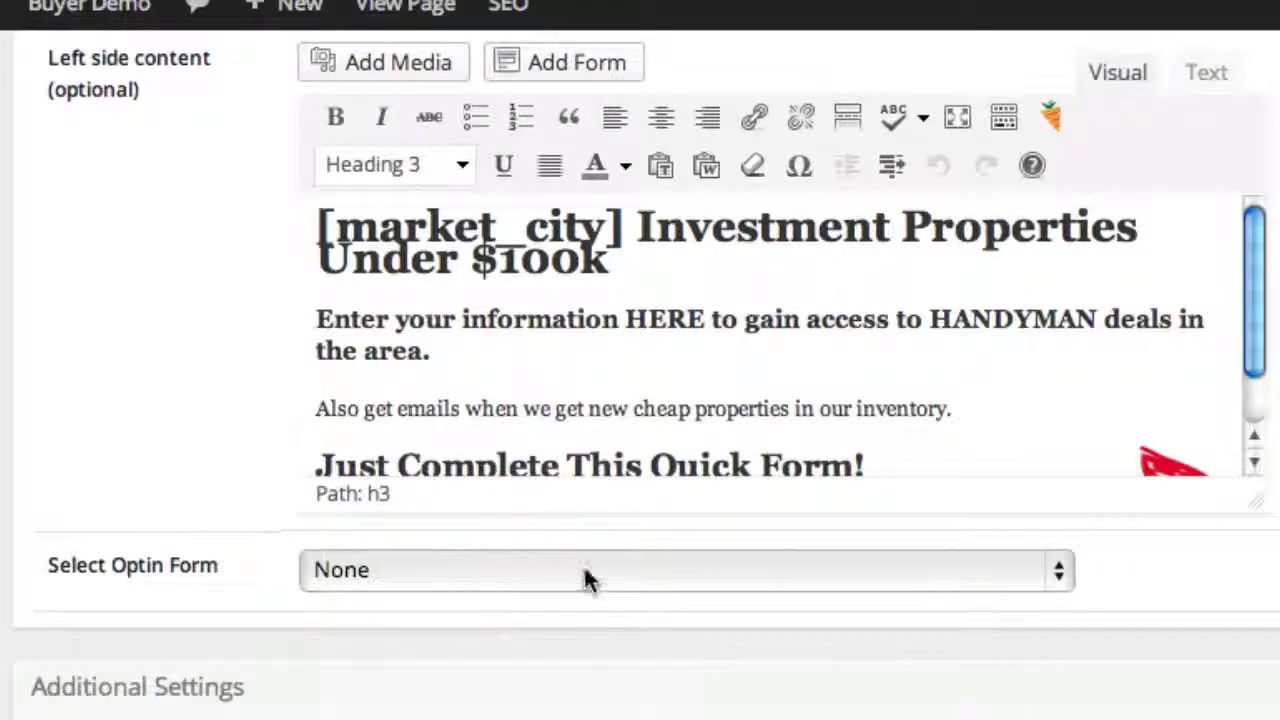
Set the hero opt-in form to "Custom Opt-In Form Code (defined below)" and clear the YouTube link from the custom code field
click(584, 574)
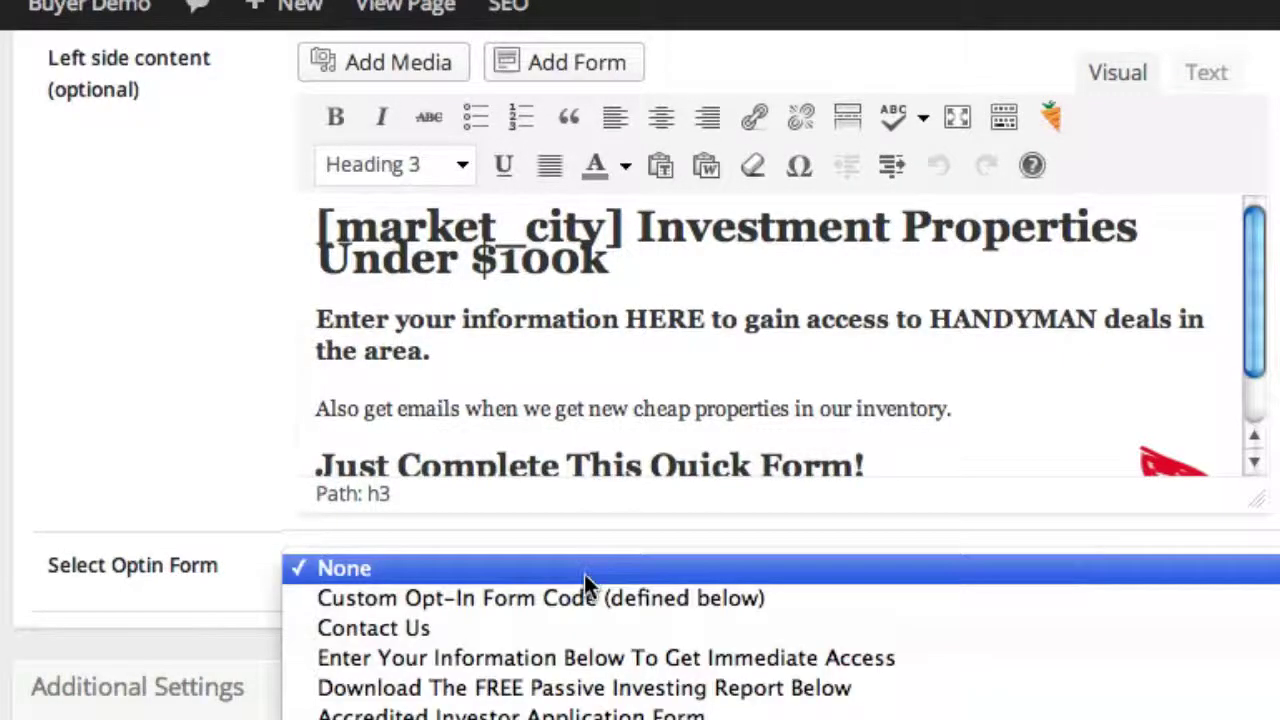
click(784, 604)
drag(781, 651, 306, 651)
key(BackSpace)
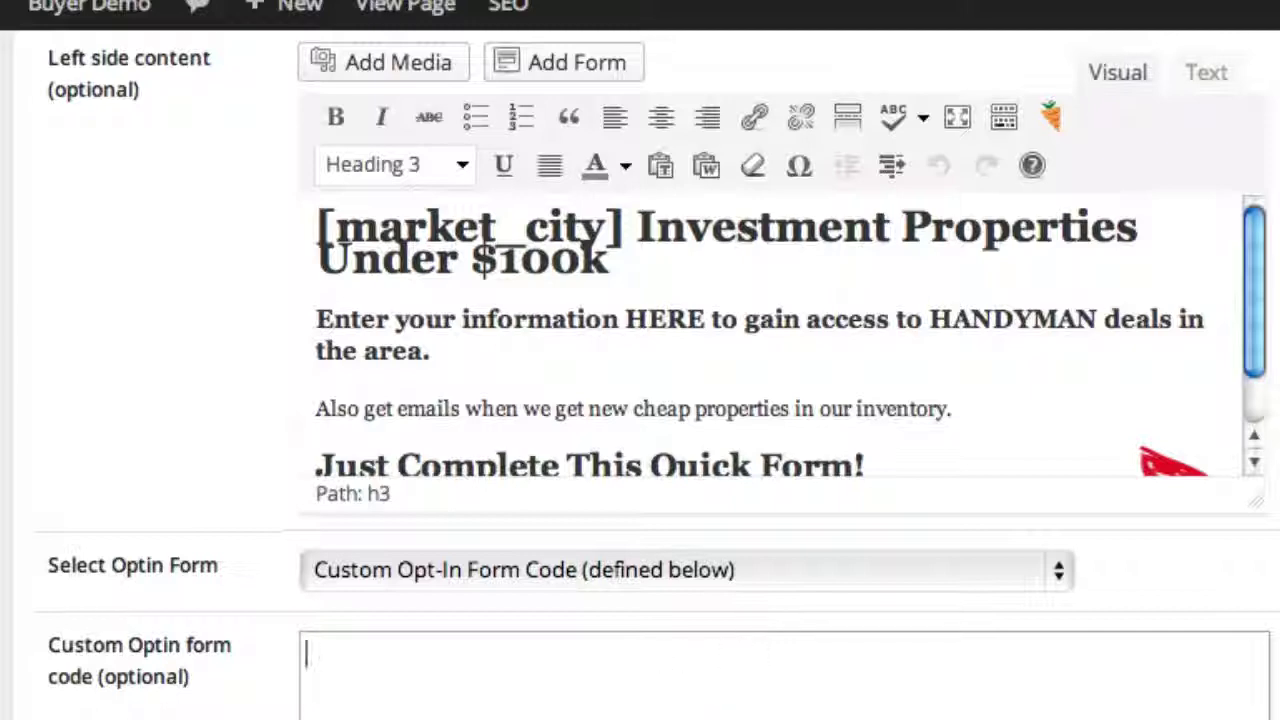
Examine the heading, supporting text and arrow in the left side content of the live home page's hero section
scroll(640, 360, up, 15)
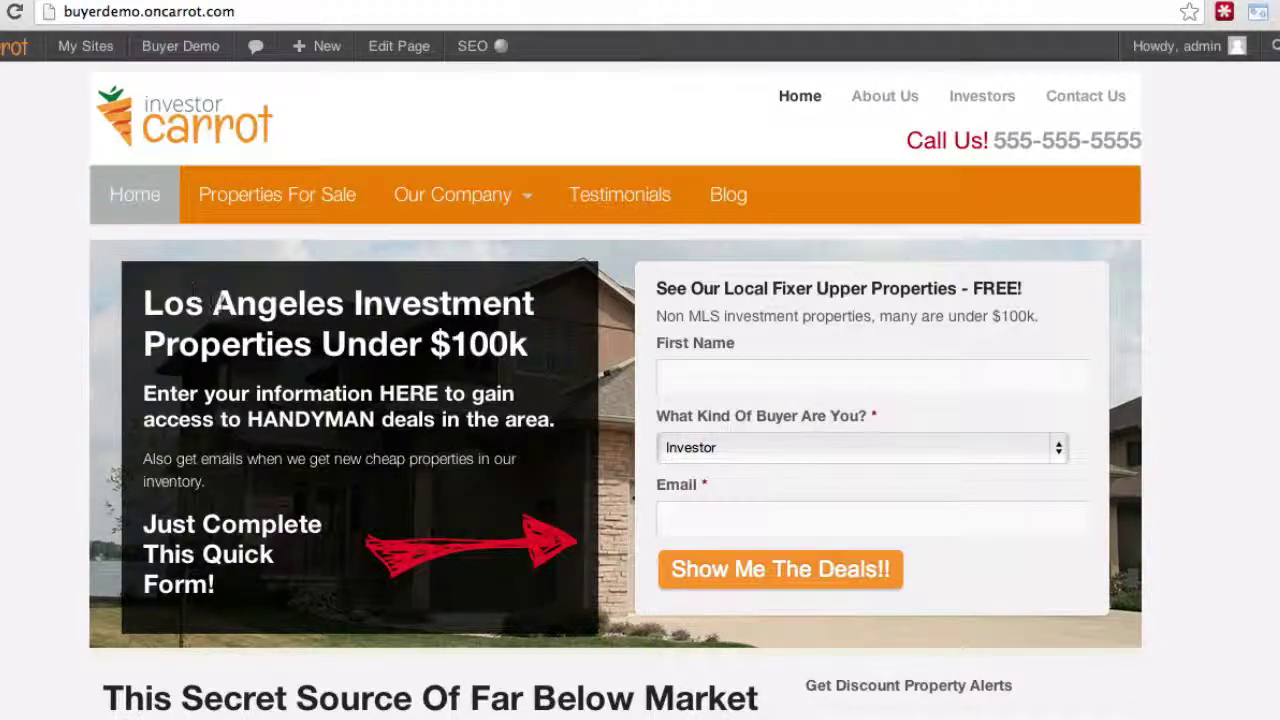
drag(212, 303, 459, 600)
click(430, 348)
click(218, 303)
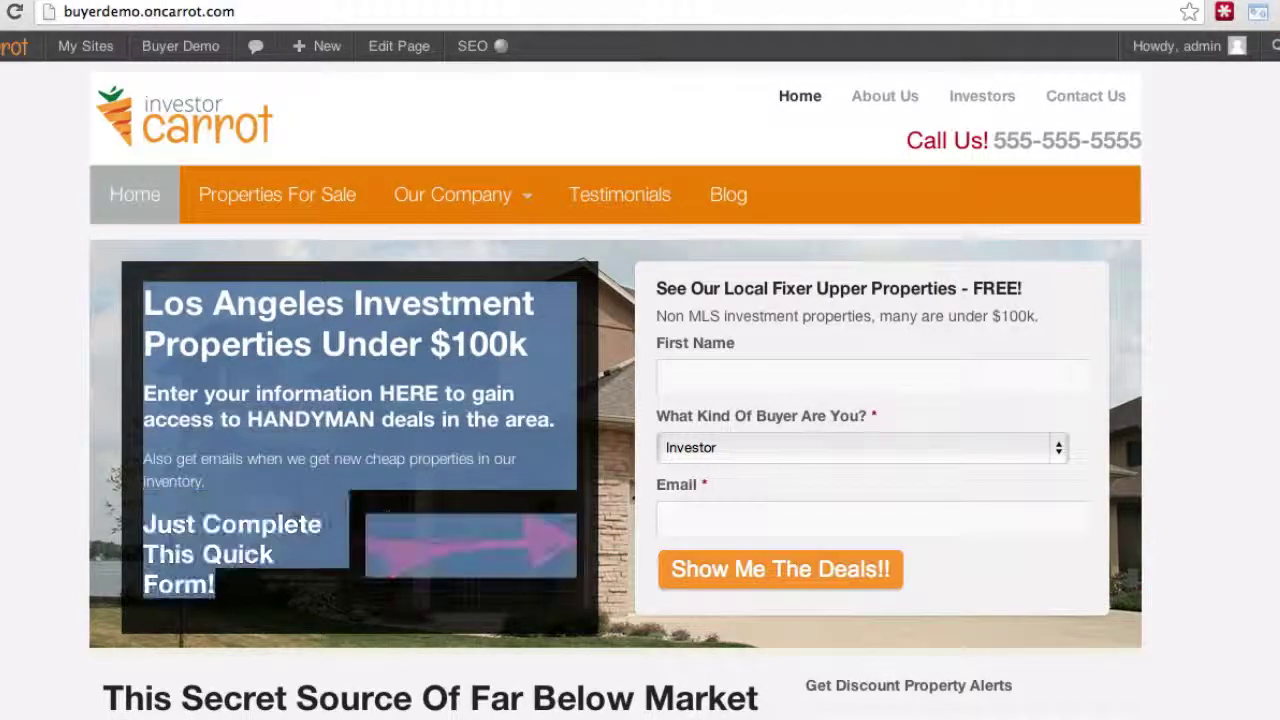
click(459, 600)
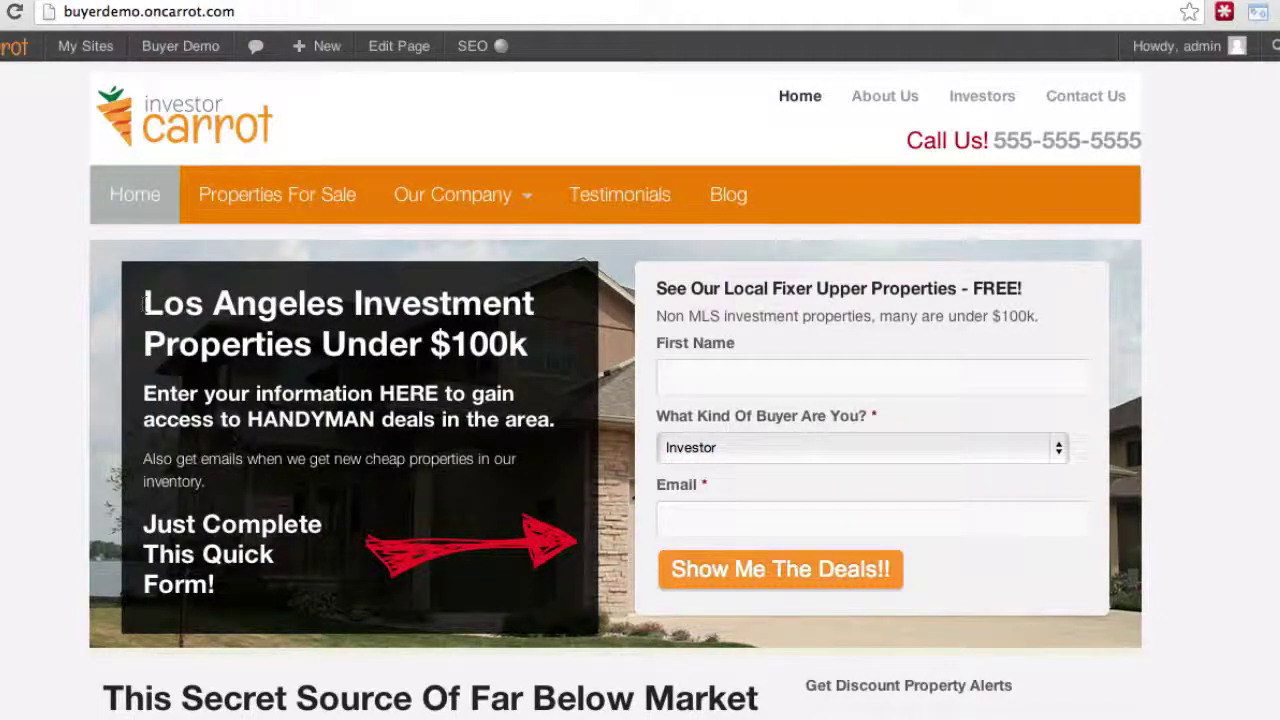
drag(145, 310, 360, 605)
click(360, 610)
drag(305, 586, 145, 390)
click(148, 384)
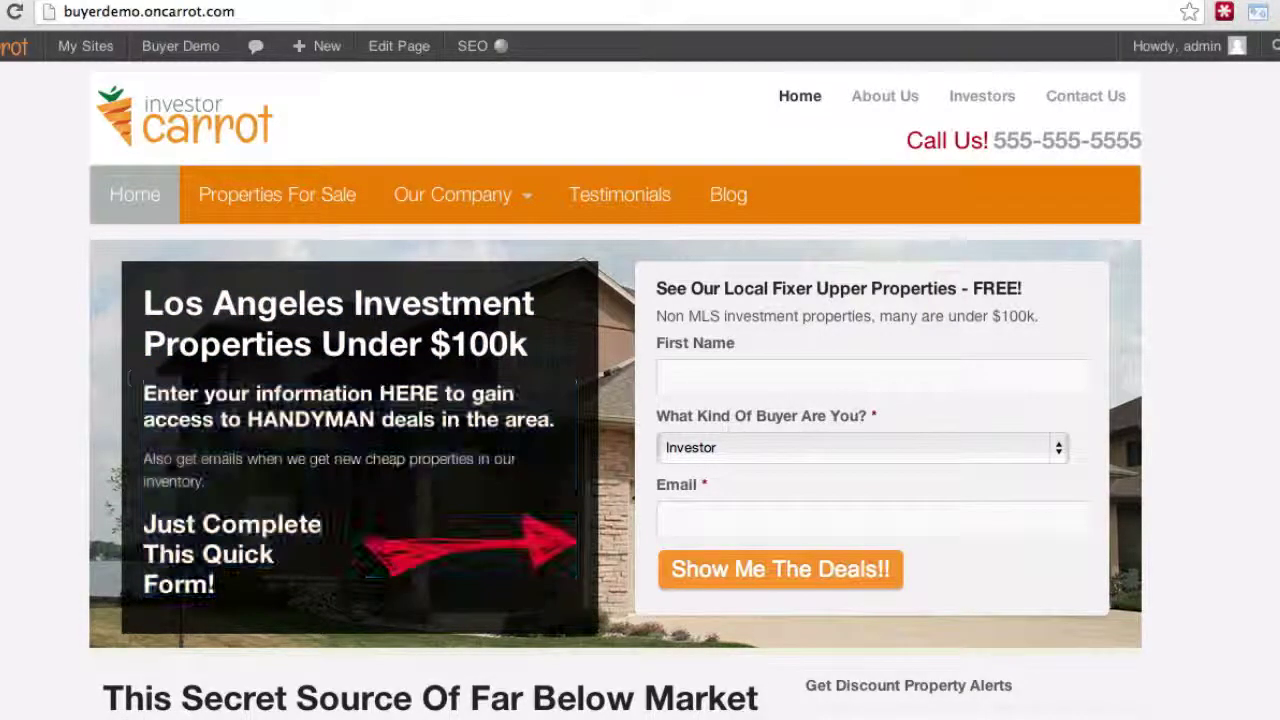
drag(205, 303, 230, 535)
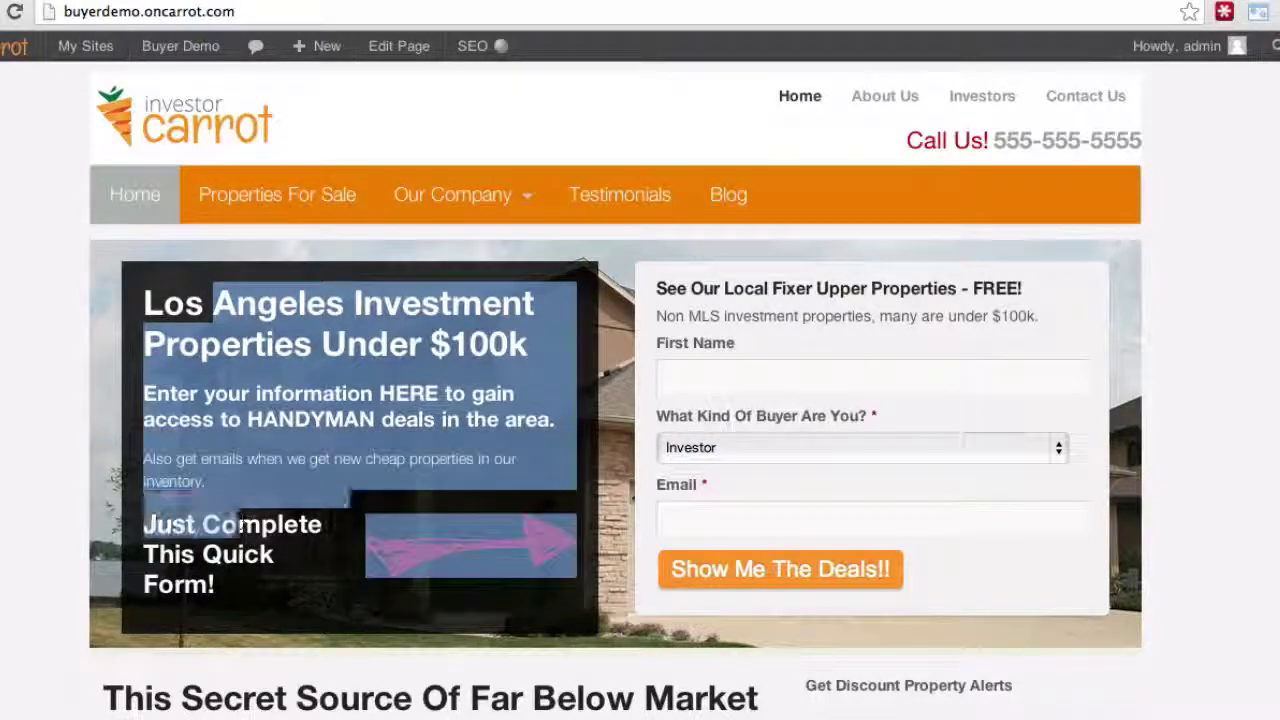
click(230, 535)
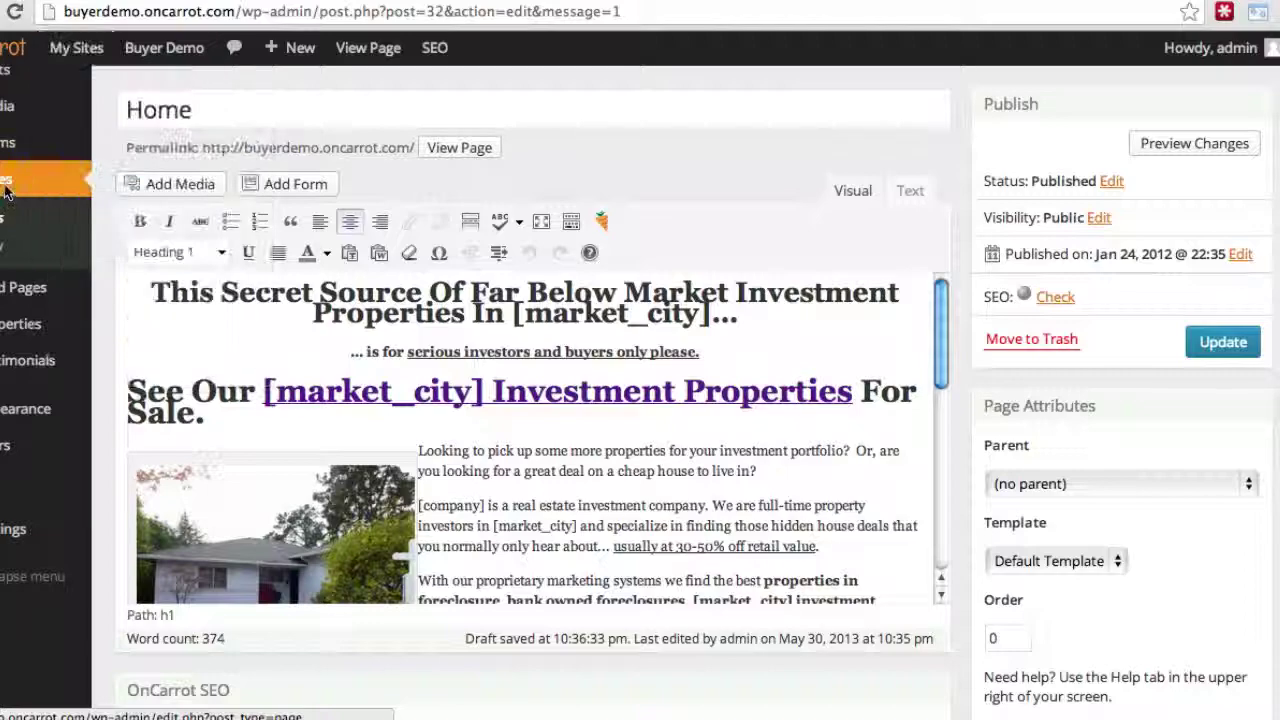
Look over the Home page editor from the main content to the Hero Section Options, ending back at the page title
scroll(966, 197, down, 1)
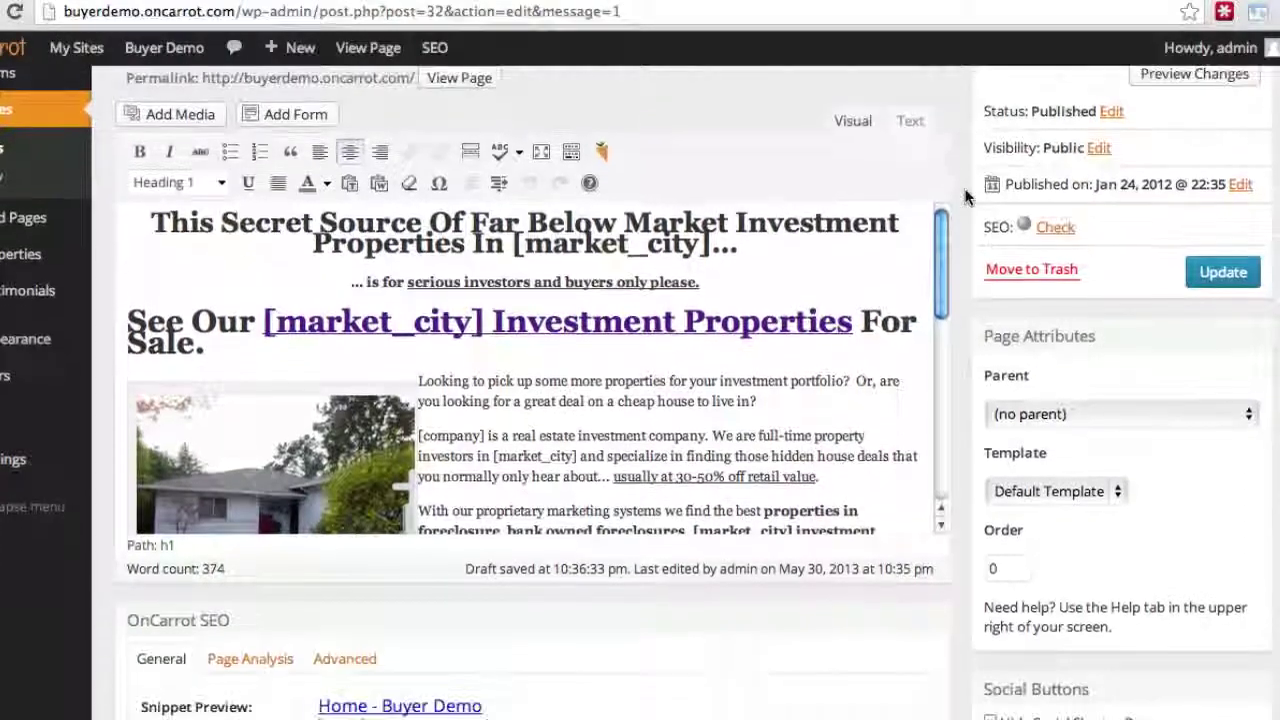
scroll(966, 197, down, 10)
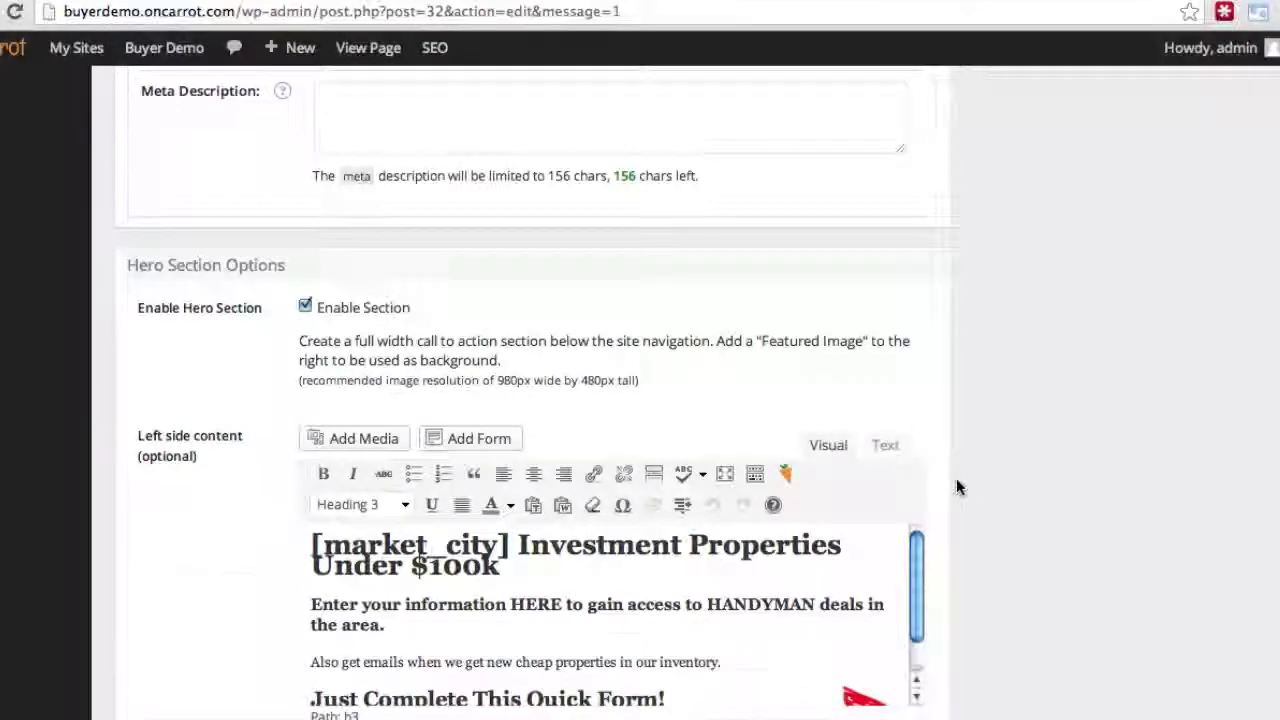
scroll(956, 478, up, 12)
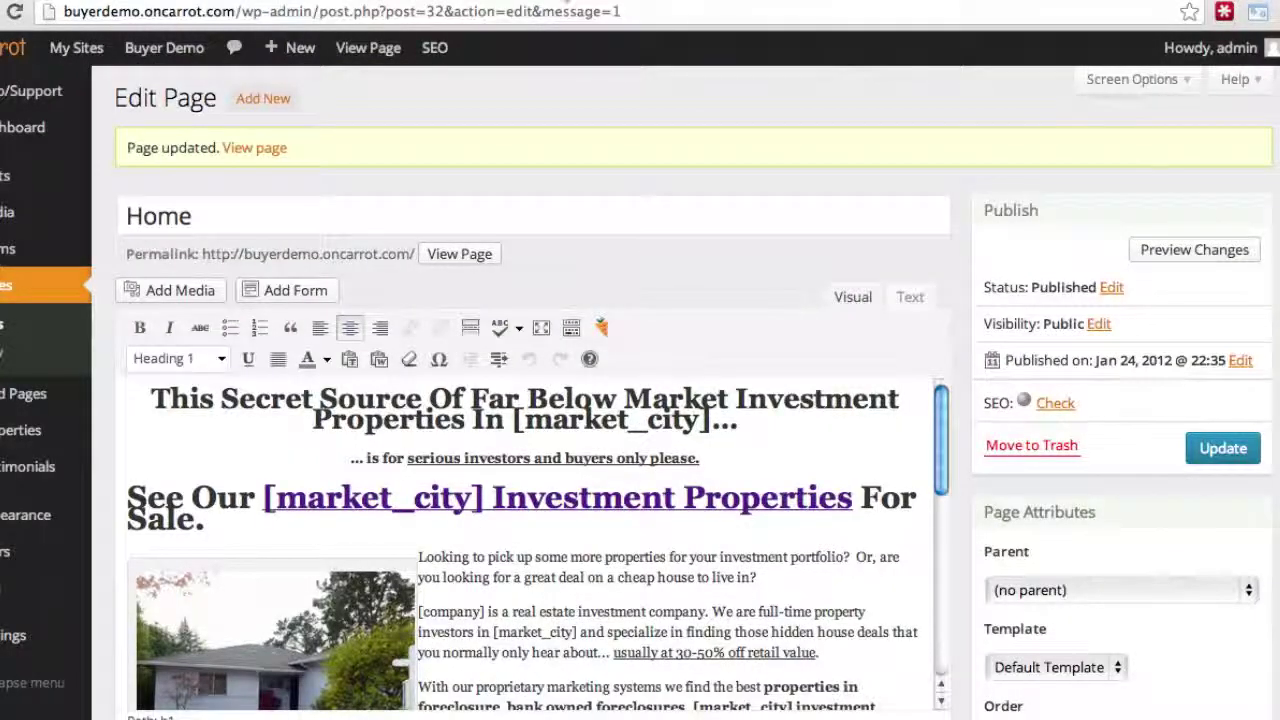